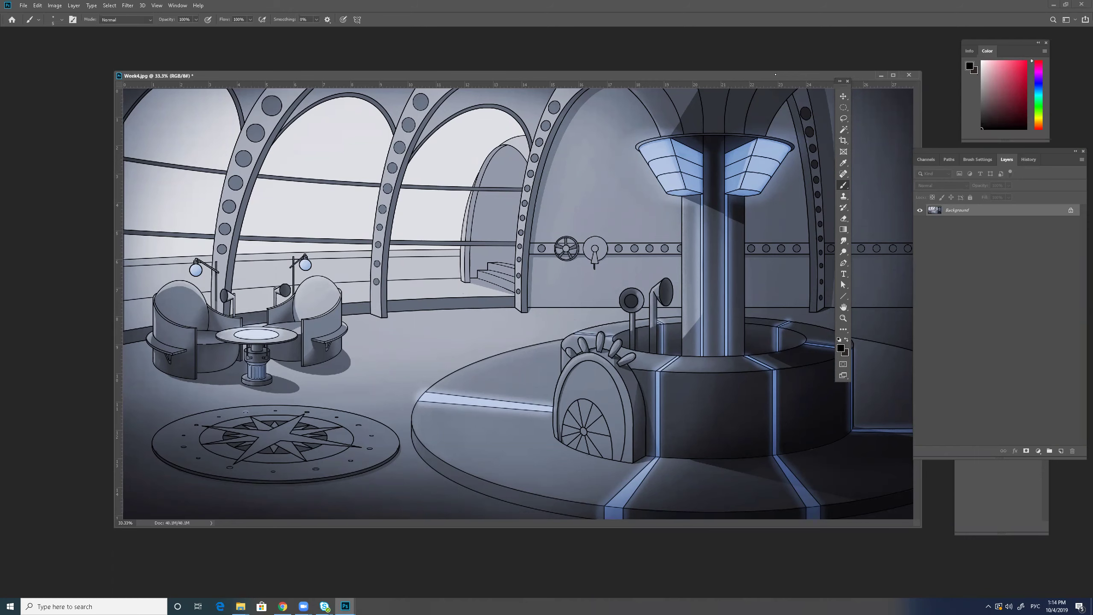
- Shift the Week4.jpg window slightly and place the tools panel beside the color and layers panels, with the Move tool active
left_click_drag(775, 73, 754, 69)
left_click_drag(842, 81, 905, 52)
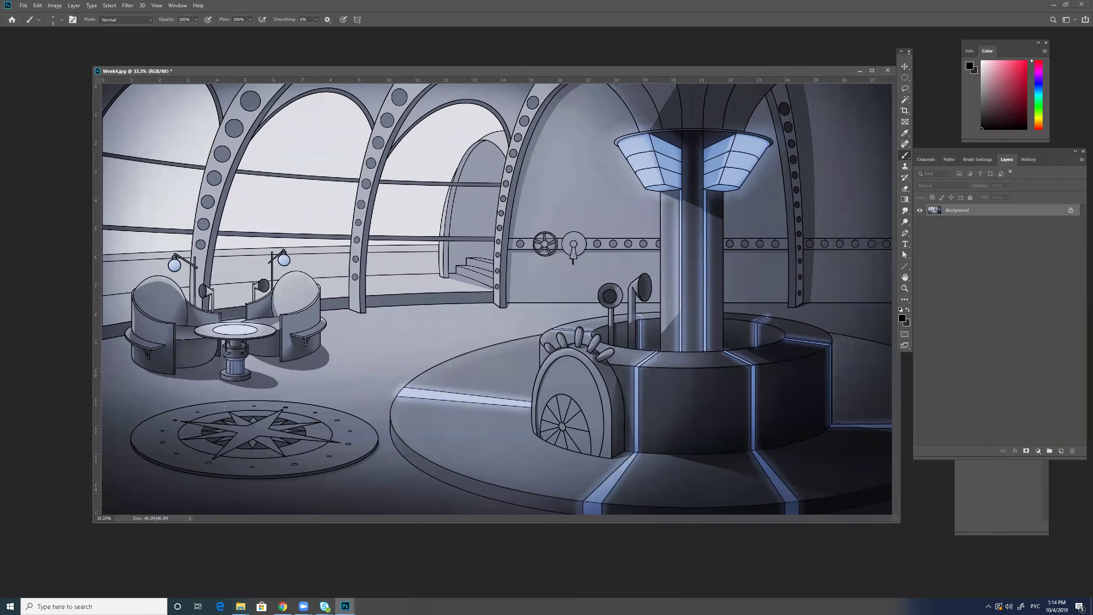
key("v")
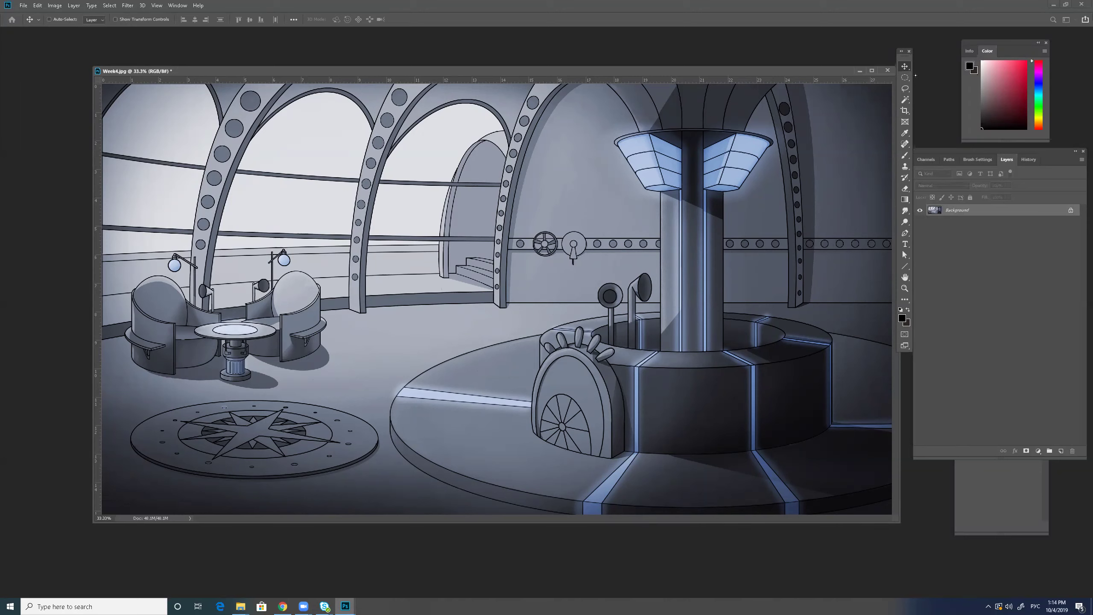
- Create a new 21 x 29 cm, 300 ppi RGB document with a white background and separate it into its own floating window
key("ctrl+n")
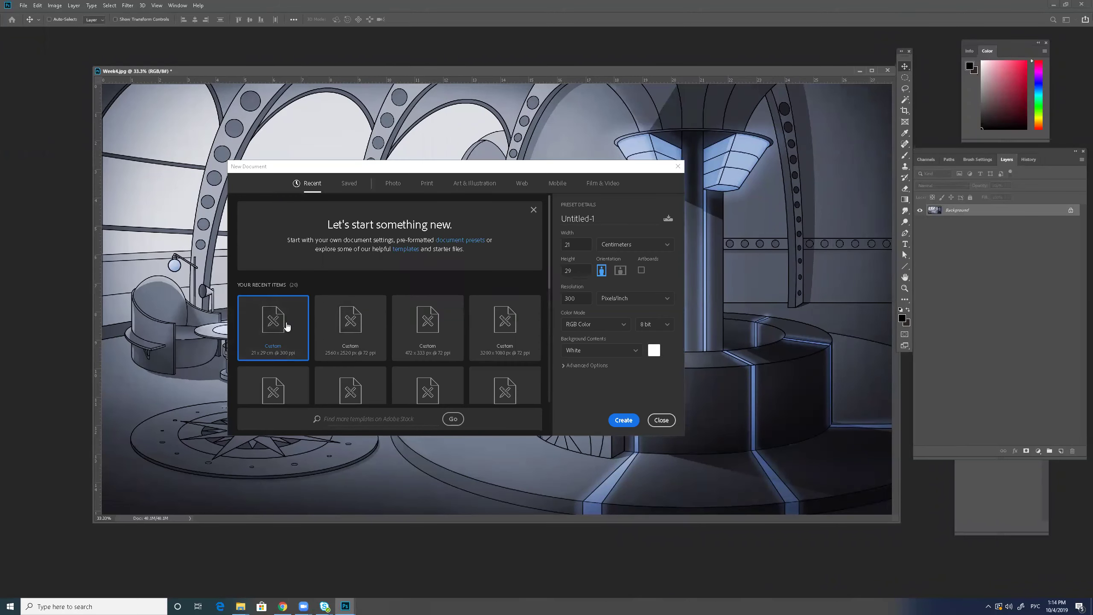
left_click(631, 423)
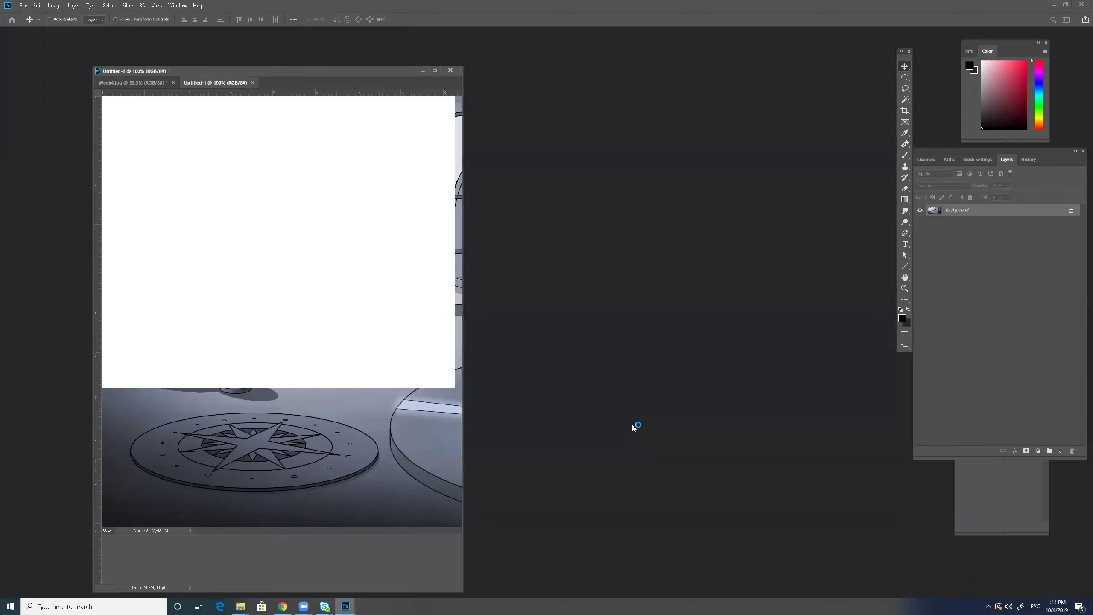
left_click_drag(223, 84, 487, 68)
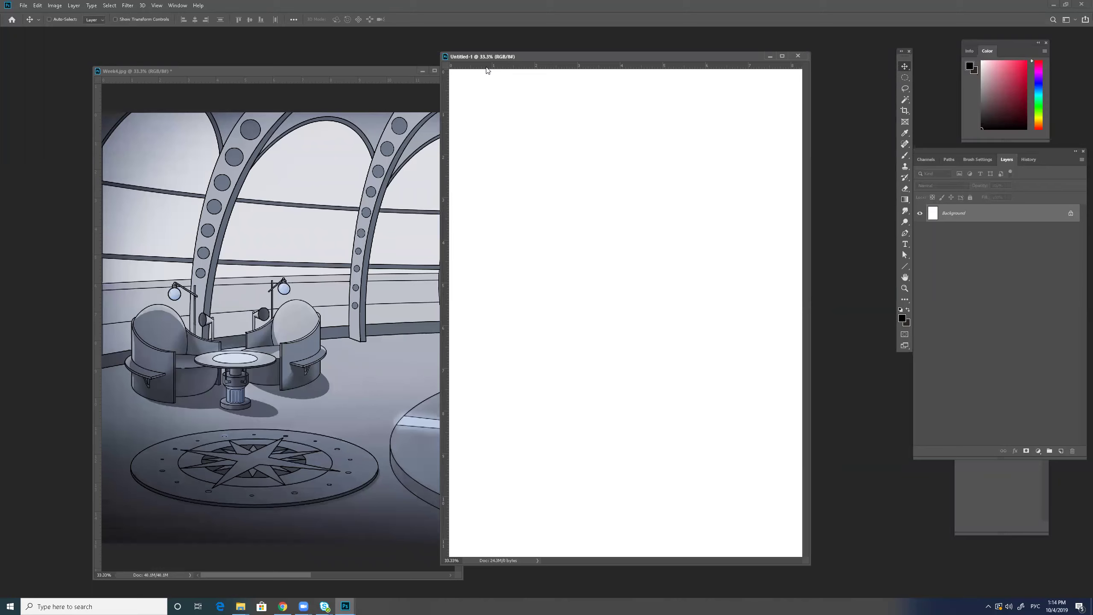
- Set up the Brush tool with a bright red foreground color and add a new layer to the blank document
key("b")
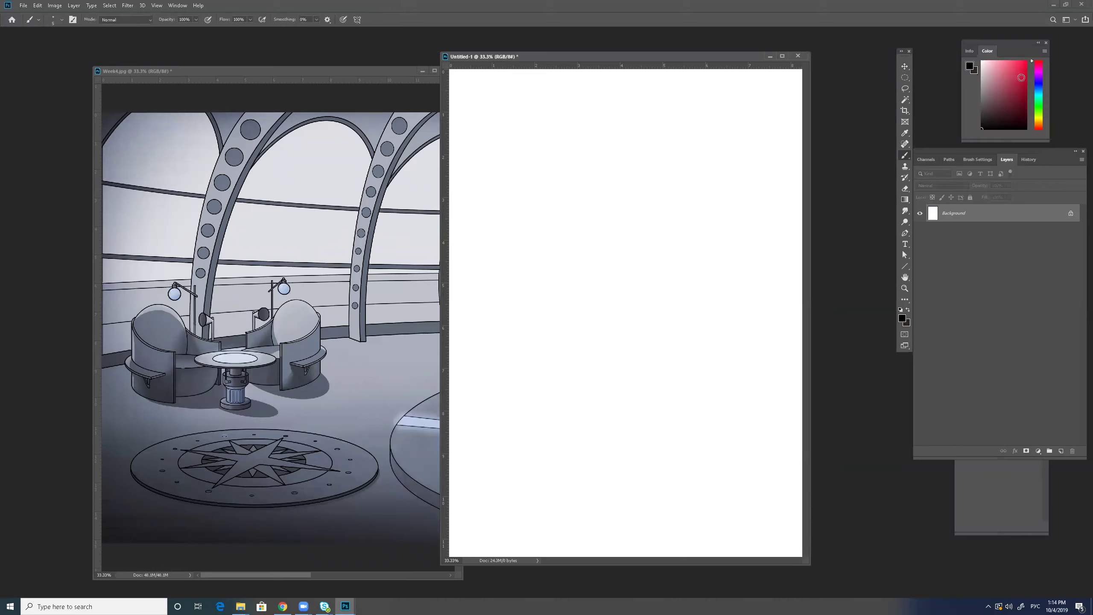
left_click(1023, 76)
left_click(1027, 63)
left_click(1061, 452)
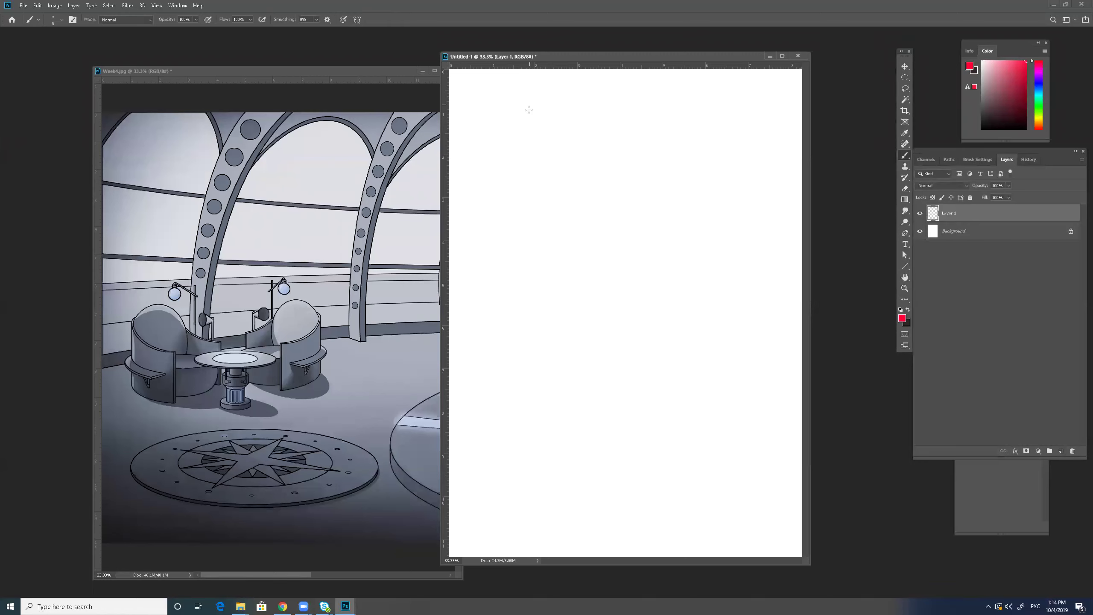
- Handwrite the numbered list "1) Воздух, 2) Свет, 3) Отражение" near the top of the page, using a slightly larger brush
left_click_drag(532, 107, 532, 119)
key("bracketright")
key("bracketright")
mouse_move(556, 104)
left_mouse_down()
mouse_move(559, 120)
mouse_move(568, 112)
left_mouse_up()
mouse_move(574, 110)
left_mouse_down()
mouse_move(579, 126)
mouse_move(590, 111)
mouse_move(598, 128)
mouse_move(608, 115)
left_mouse_up()
mouse_move(532, 148)
left_mouse_down()
mouse_move(541, 167)
mouse_move(560, 160)
left_mouse_up()
left_click_drag(565, 149, 580, 156)
left_click_drag(580, 147, 587, 148)
mouse_move(540, 182)
left_mouse_down()
mouse_move(549, 202)
mouse_move(577, 181)
left_mouse_up()
mouse_move(580, 178)
left_mouse_down()
mouse_move(590, 197)
mouse_move(596, 183)
mouse_move(651, 176)
left_mouse_up()
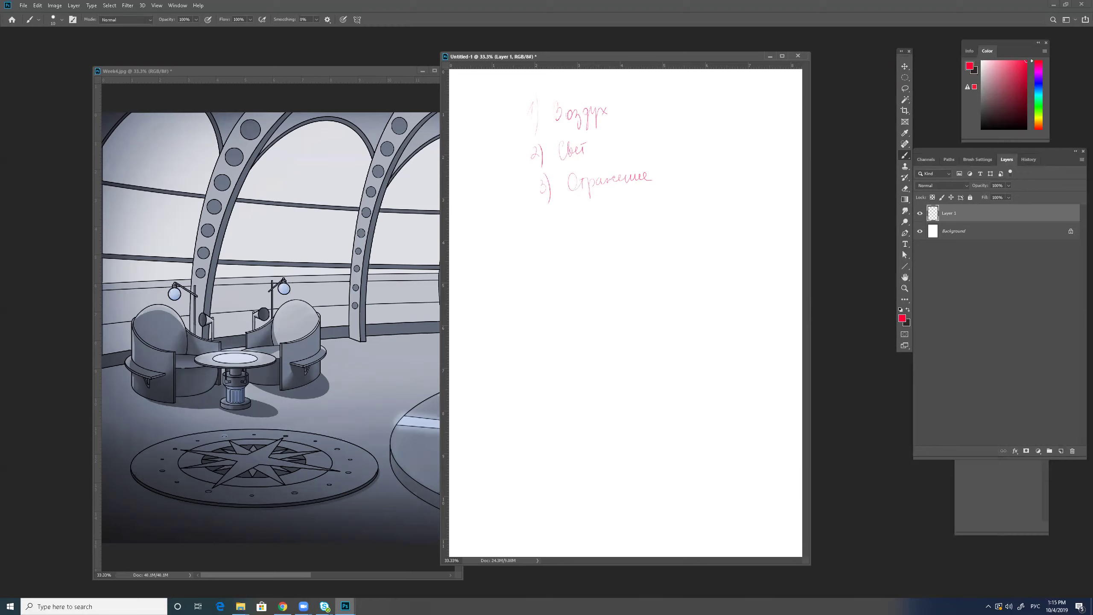
- Switch to Chrome and restore its maximized window to a smaller floating size
key("alt+Tab")
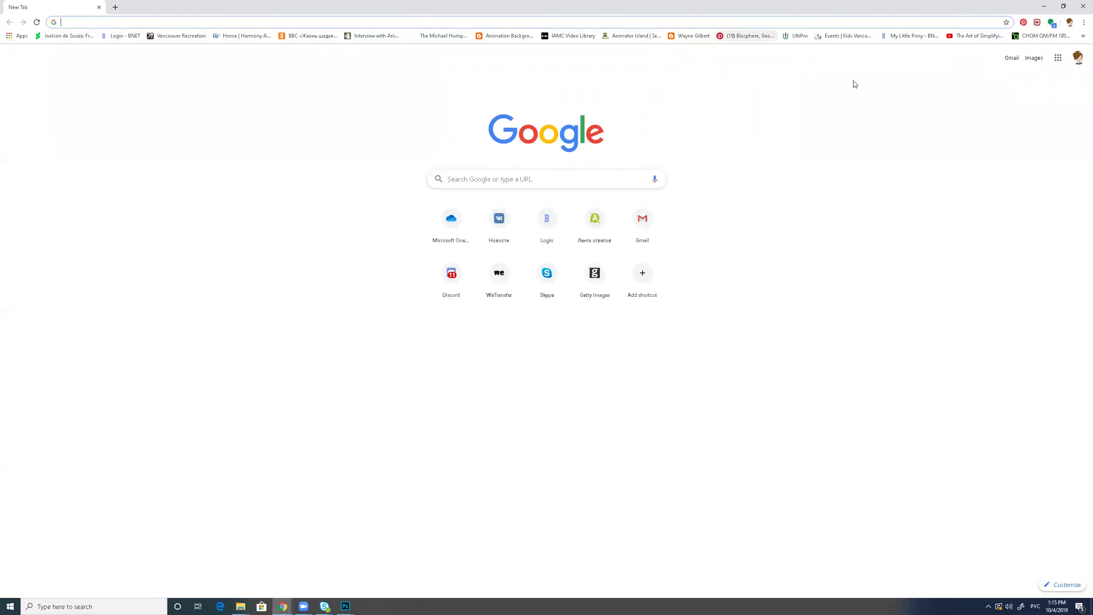
left_click(1064, 6)
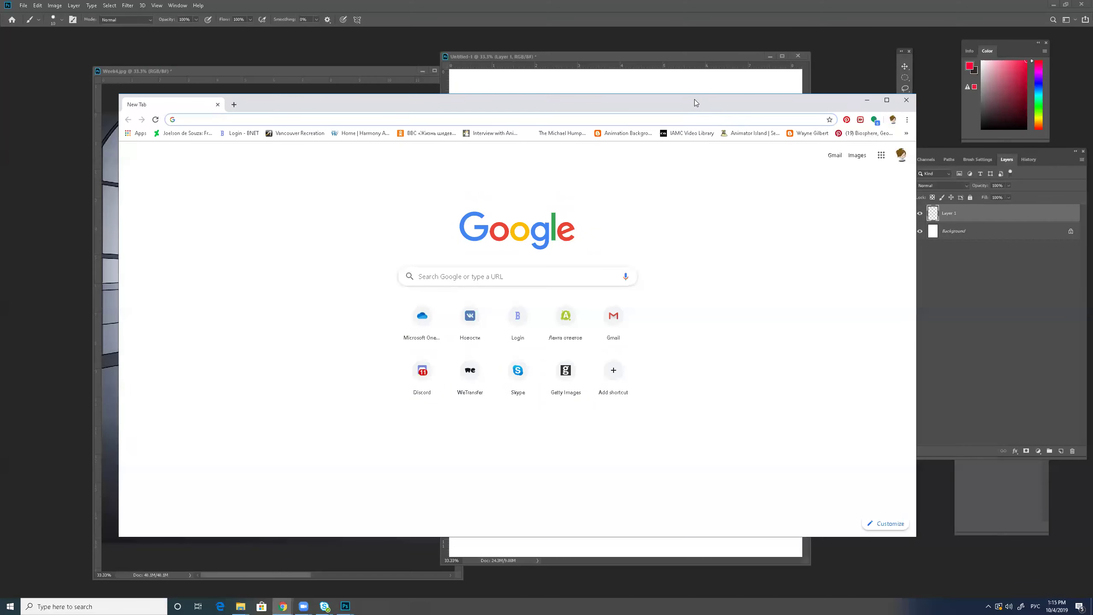
- Return to Photoshop, move the handwritten notes window aside and widen the Week4.jpg window to show more of the interior
left_click(328, 84)
left_click_drag(553, 57, 713, 50)
left_click_drag(464, 375, 791, 382)
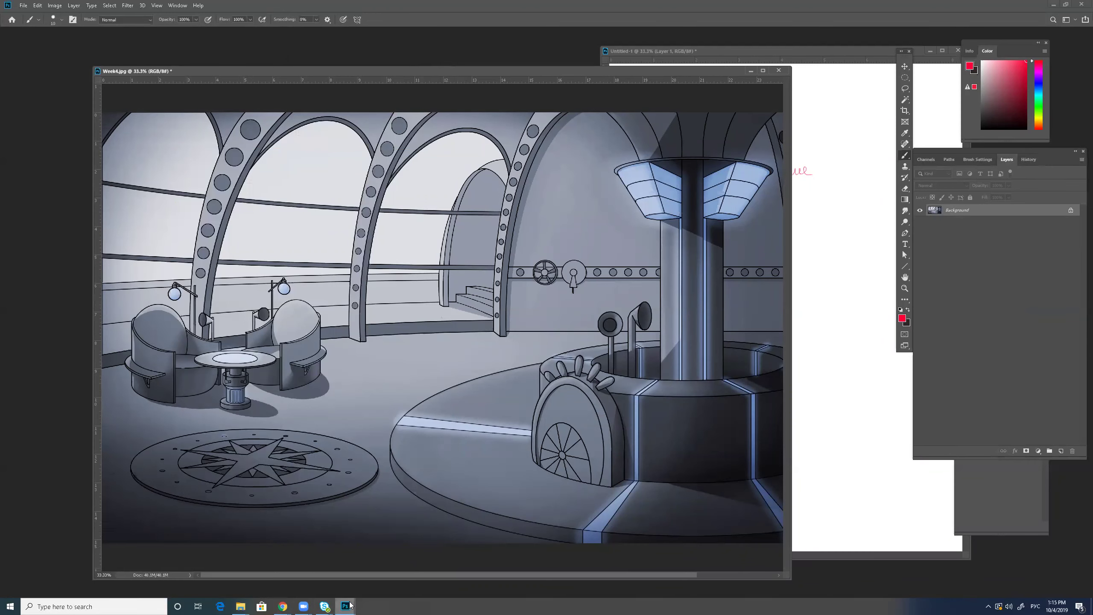
- Switch to the new-tab Chrome window and search Google Images for "metal parts"
mouse_move(283, 606)
left_click(374, 540)
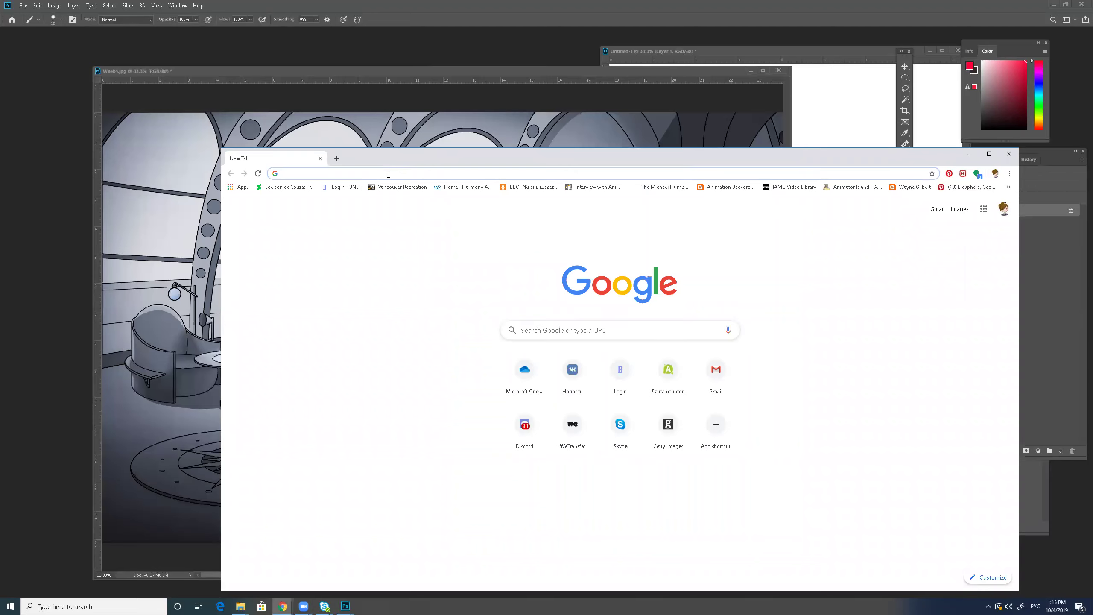
type("мета")
key("BackSpace")
key("BackSpace")
key("BackSpace")
key("BackSpace")
key("alt+shift")
type("צק")
key("BackSpace")
key("BackSpace")
key("alt+shift")
type("metal ")
type("parts")
key("Return")
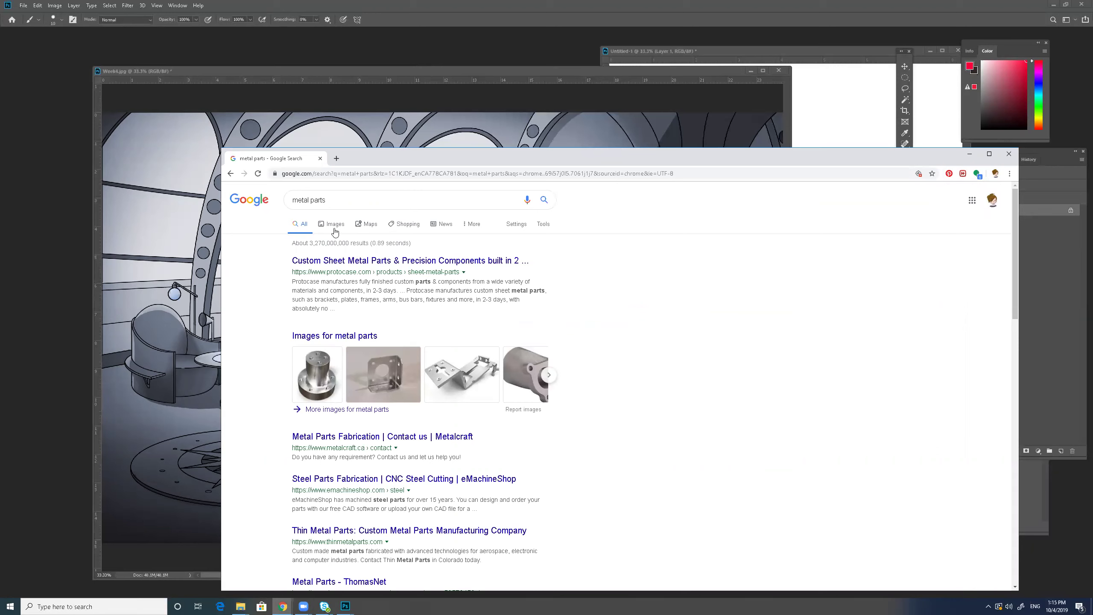
left_click(335, 226)
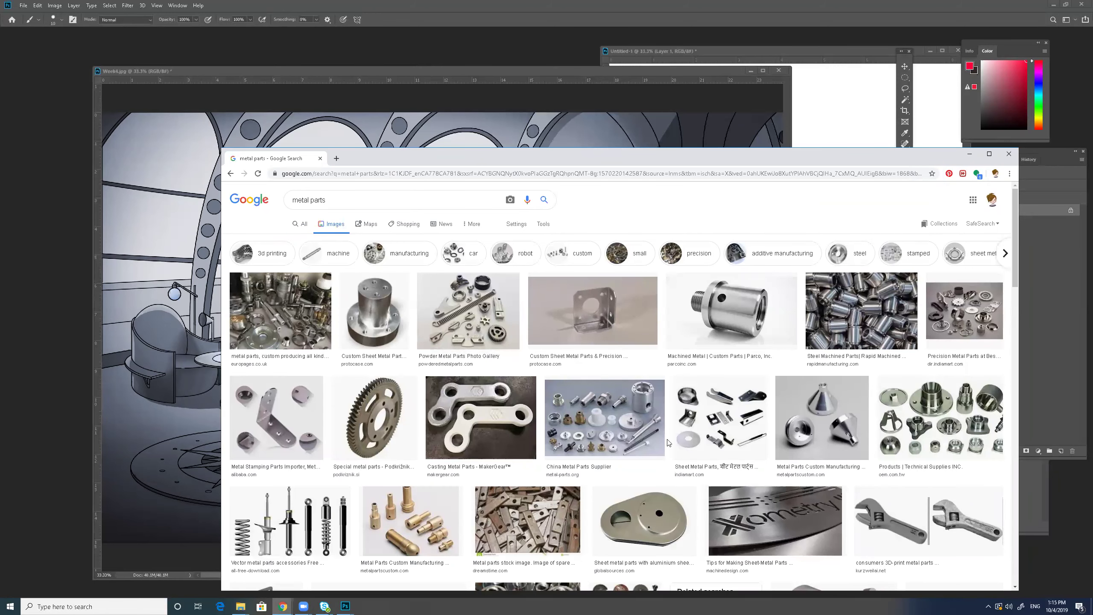
- Preview the China Metal Parts Supplier image, open its source page and switch back to Week4.jpg in Photoshop
left_click(649, 438)
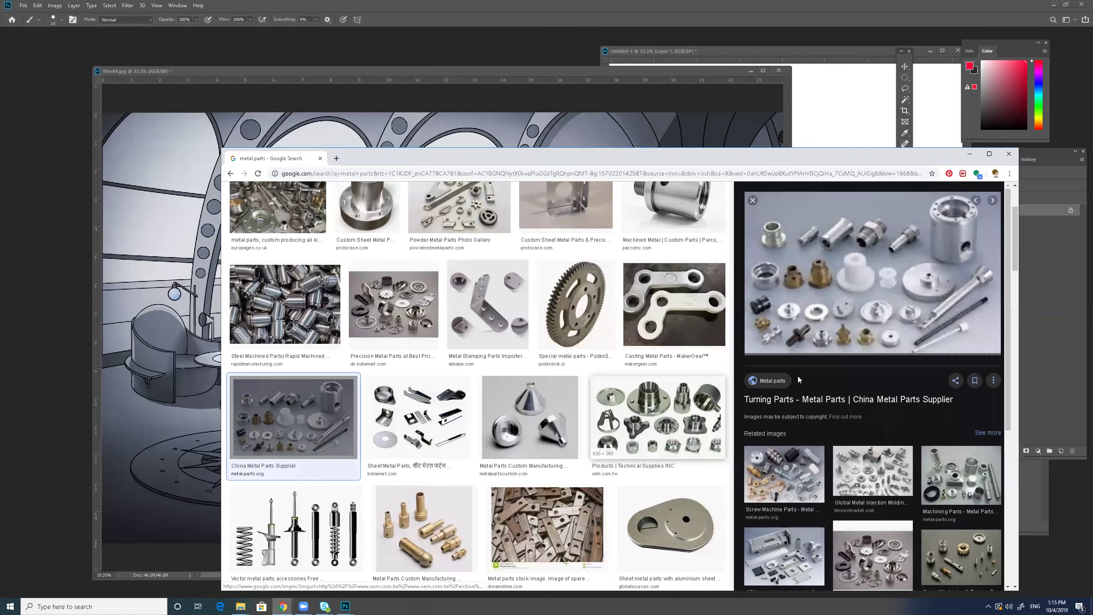
left_click(873, 286)
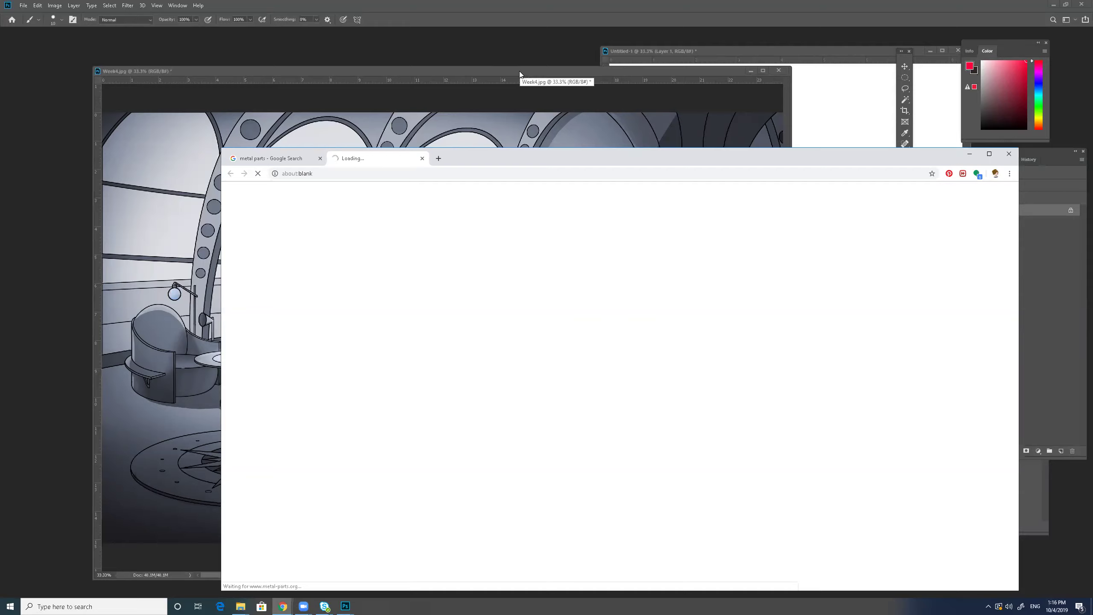
left_click(475, 73)
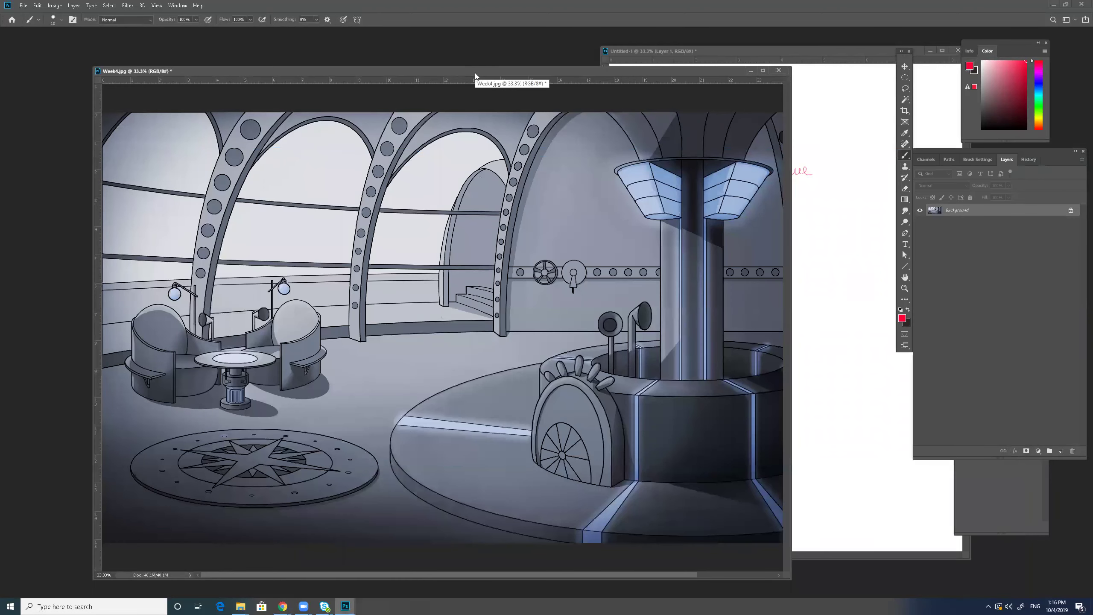
key("v")
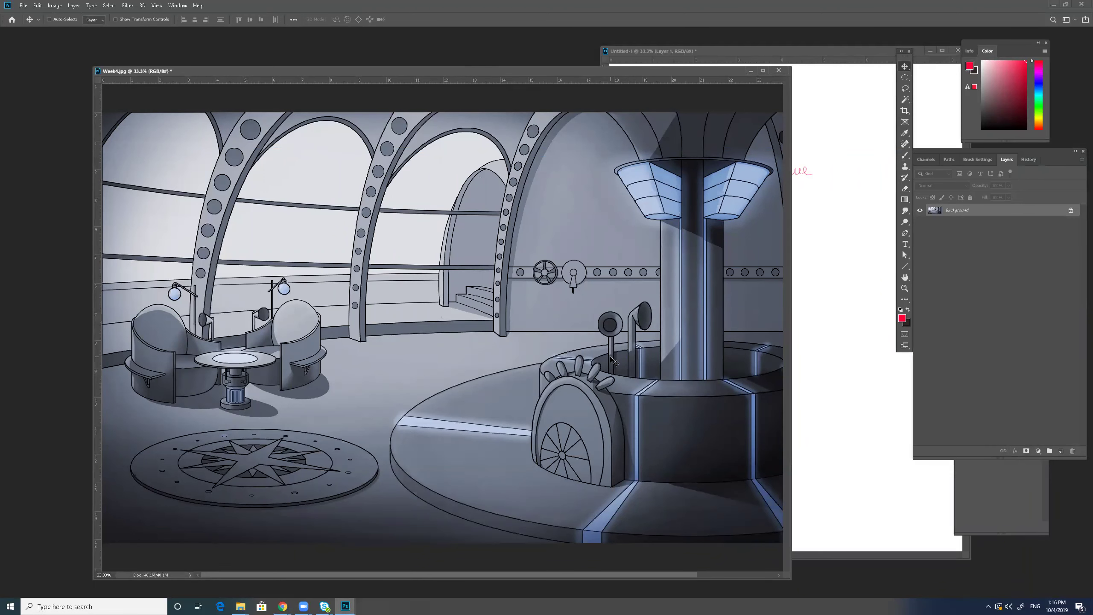
- Return to Chrome, replace the loading tab by reopening the turning parts image's source page, and look through that page
mouse_move(282, 606)
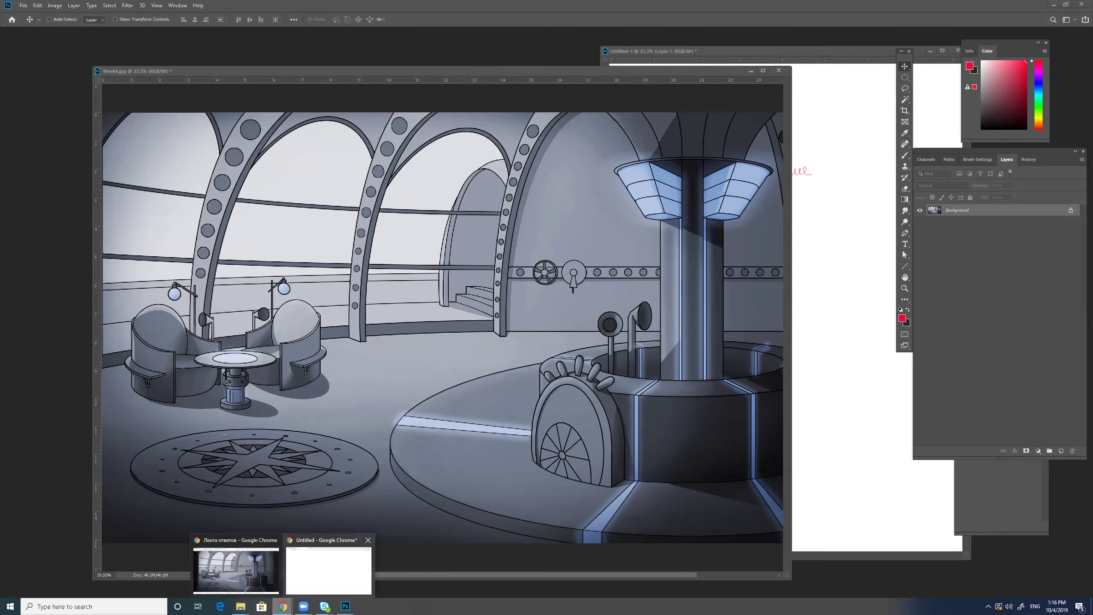
left_click(326, 540)
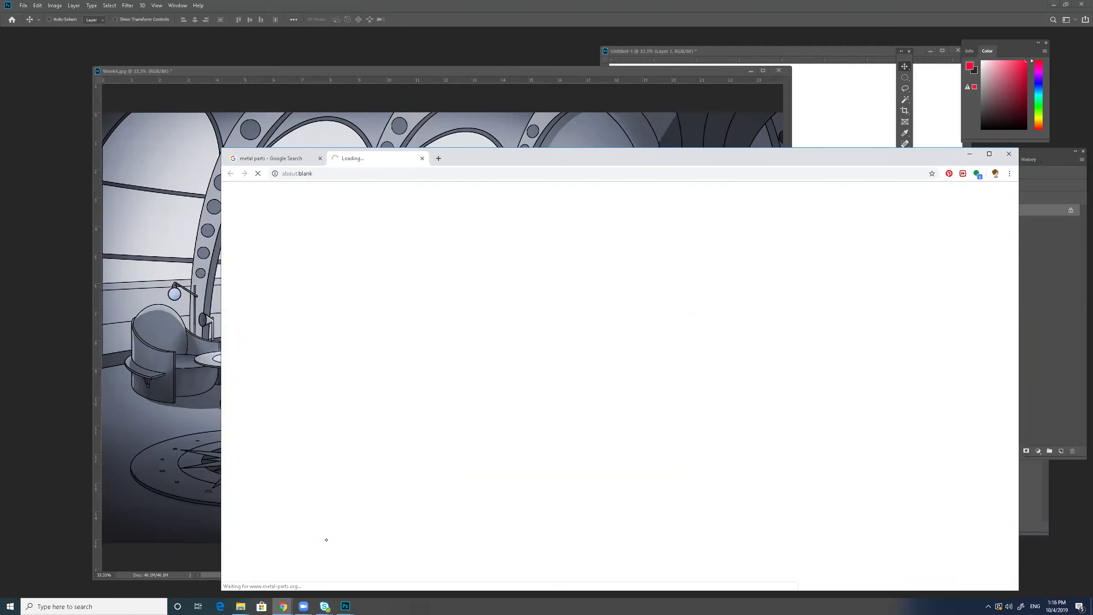
left_click(422, 159)
left_click(851, 289)
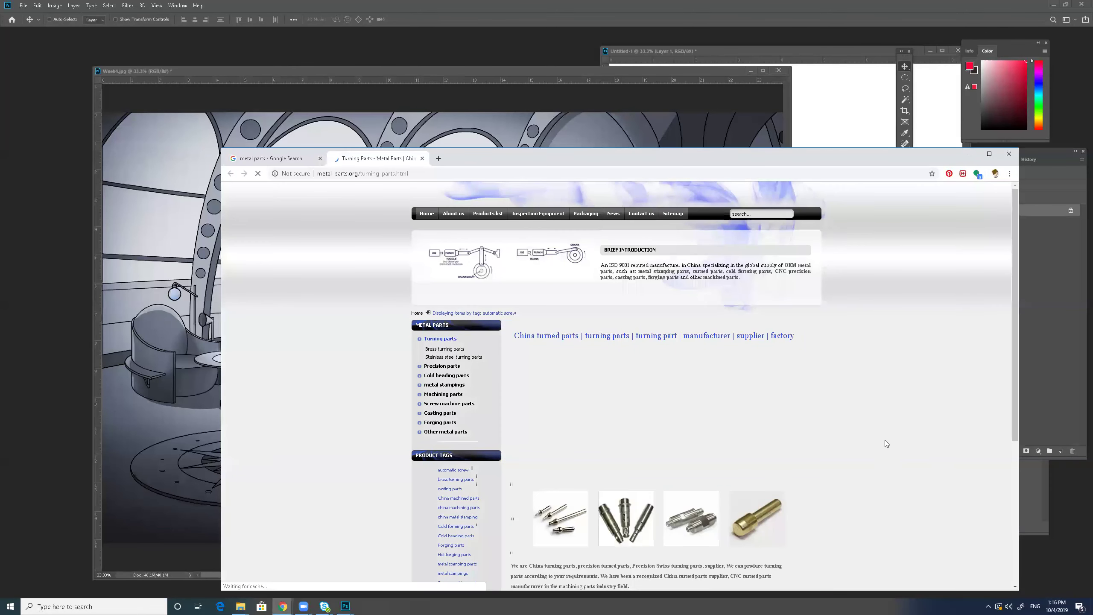
scroll(878, 437, "down", 4)
scroll(863, 446, "down", 1)
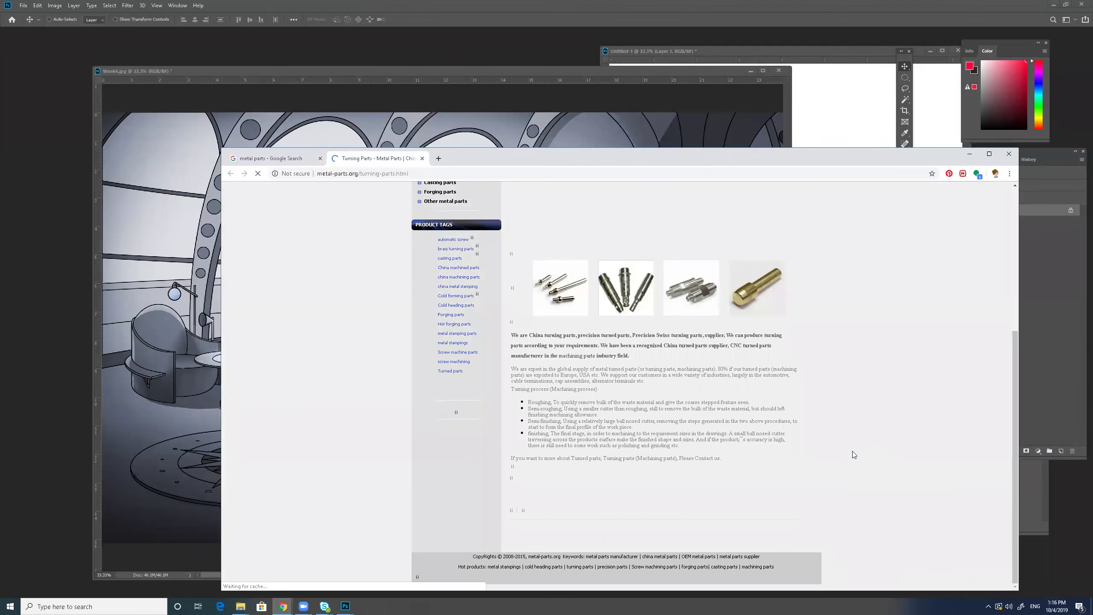
scroll(815, 414, "up", 5)
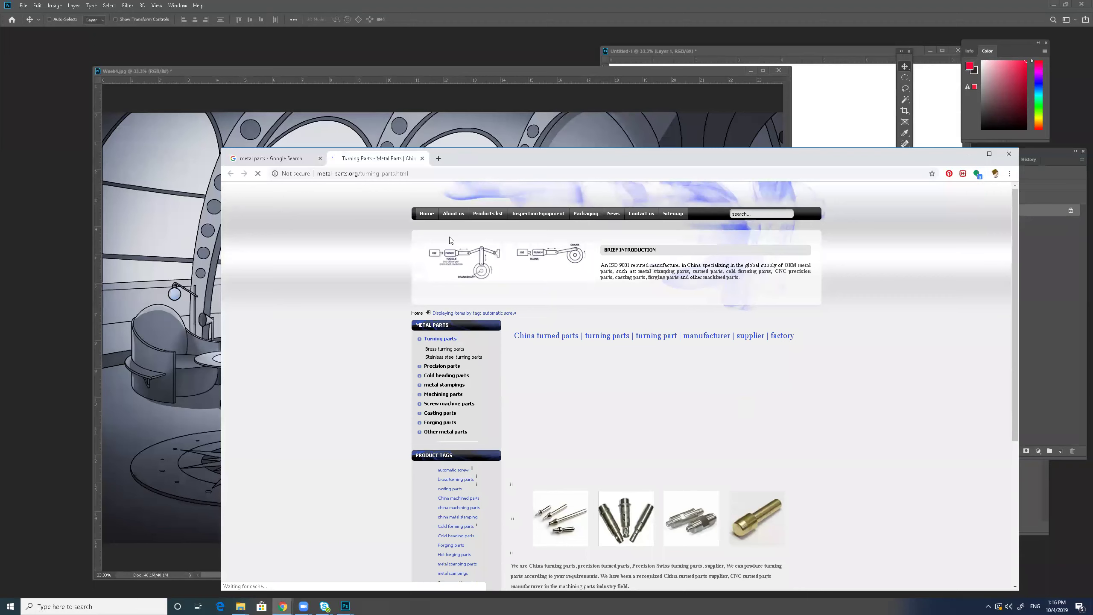
- Go back to the metal parts image results and preview the related Screw Machine Parts picture
left_click(298, 160)
scroll(882, 344, "down", 1)
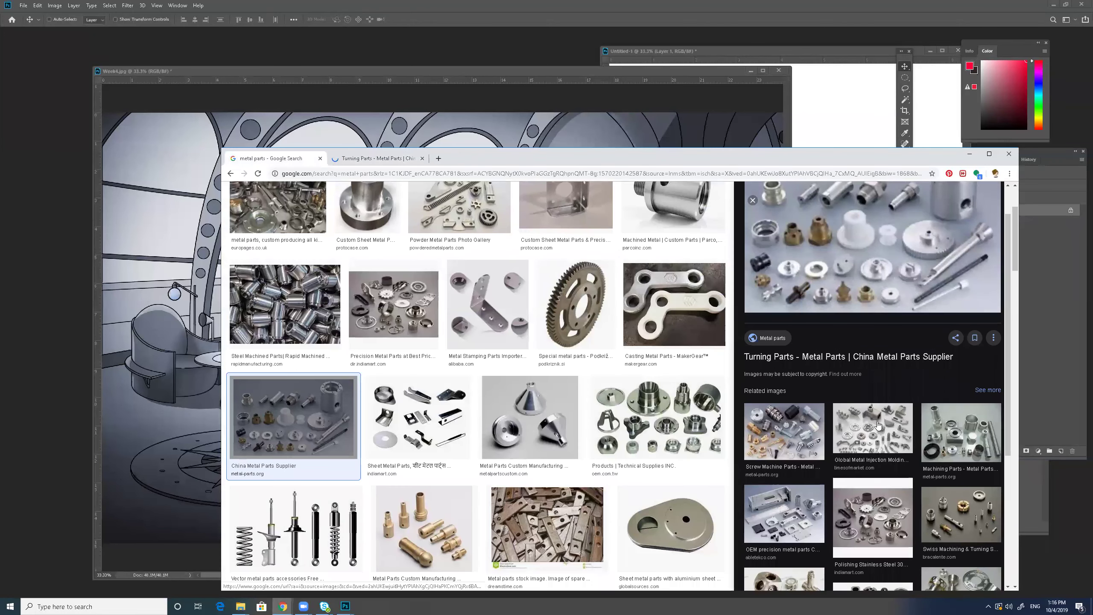
left_click(803, 436)
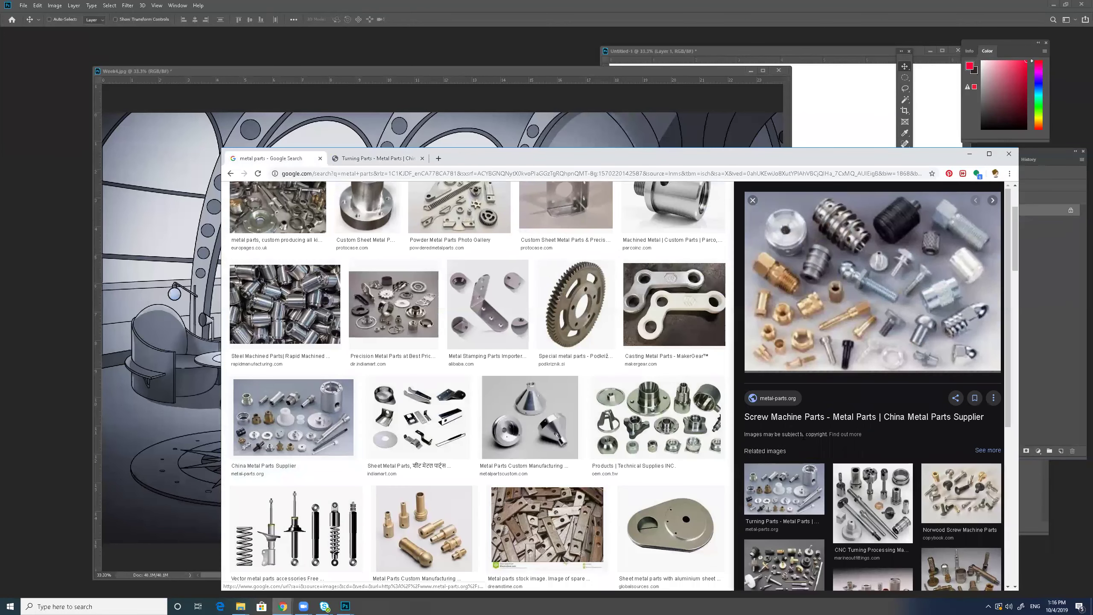
right_click(880, 319)
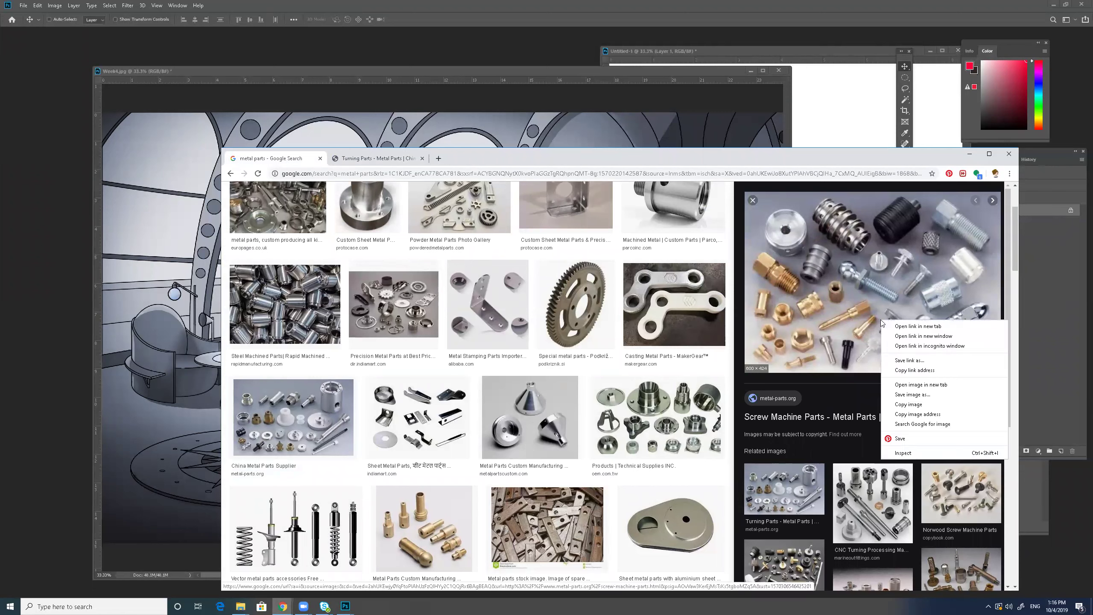
left_click(822, 158)
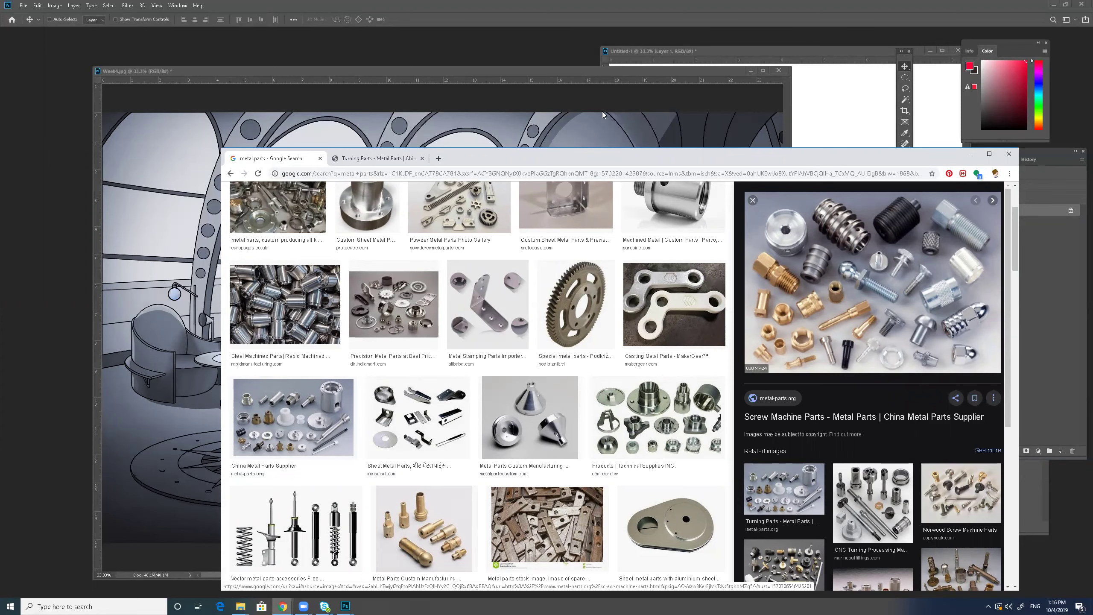
- Switch to Photoshop, move the handwritten notes window over Week4.jpg and paste the captured screen into the notes document
left_click(270, 68)
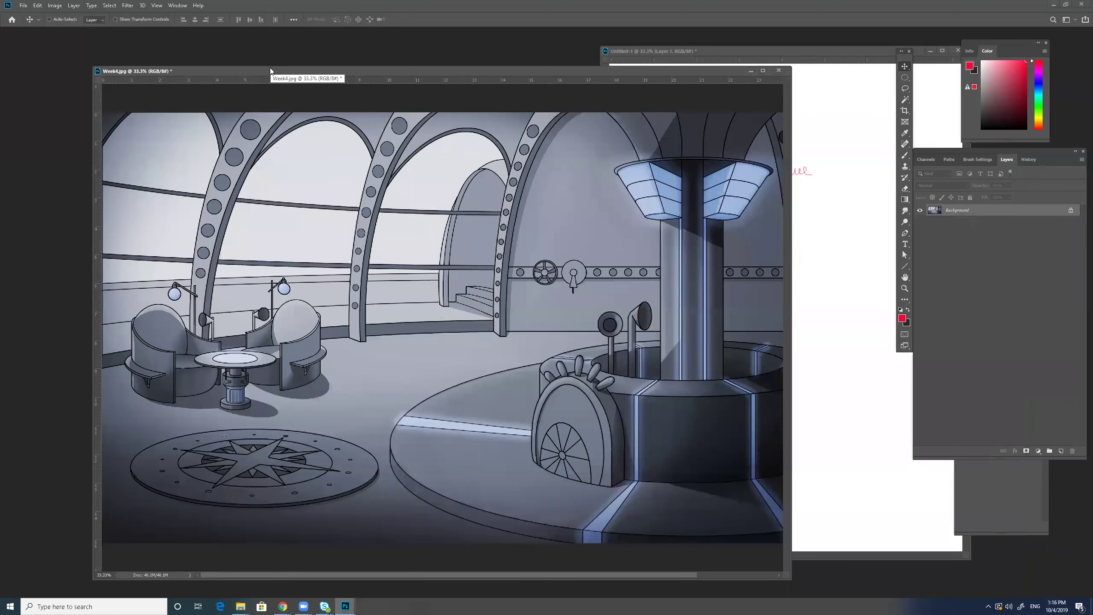
left_click(841, 54)
left_click_drag(793, 55, 565, 54)
key("ctrl+v")
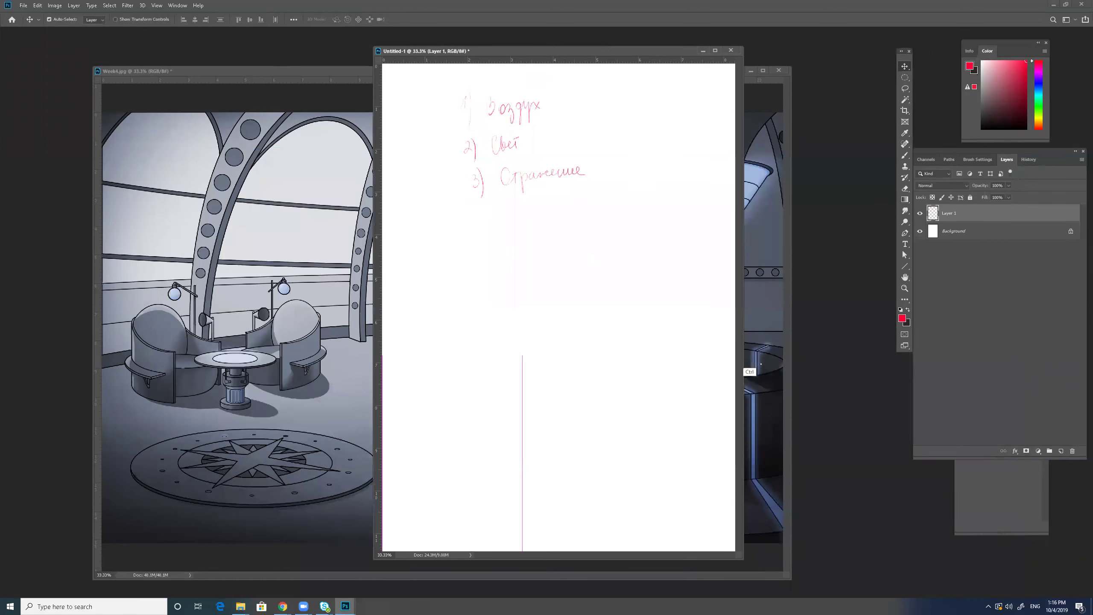
- Select the Screw Machine Parts picture within the pasted screenshot using the Rectangular Marquee tool
key("m")
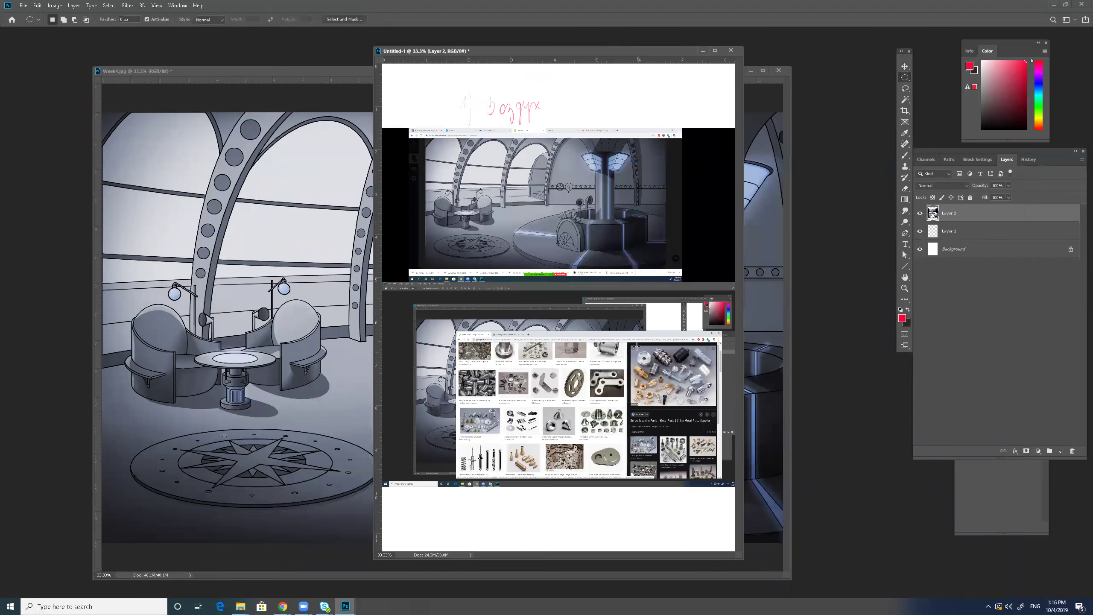
mouse_move(631, 345)
left_mouse_down()
mouse_move(732, 398)
mouse_move(712, 405)
left_mouse_up()
right_click(905, 78)
left_click(955, 78)
left_click_drag(631, 344, 715, 407)
- Transfer the selected metal parts picture into Week4.jpg and place it over the arched windows
key("v")
left_click_drag(625, 374, 299, 359)
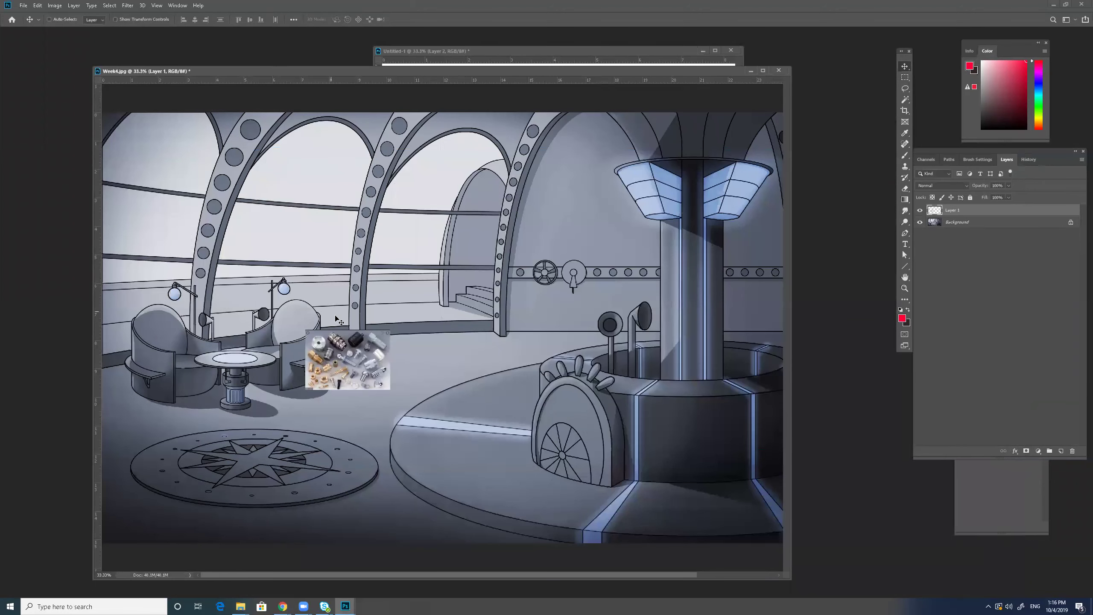
left_click_drag(395, 329, 415, 204)
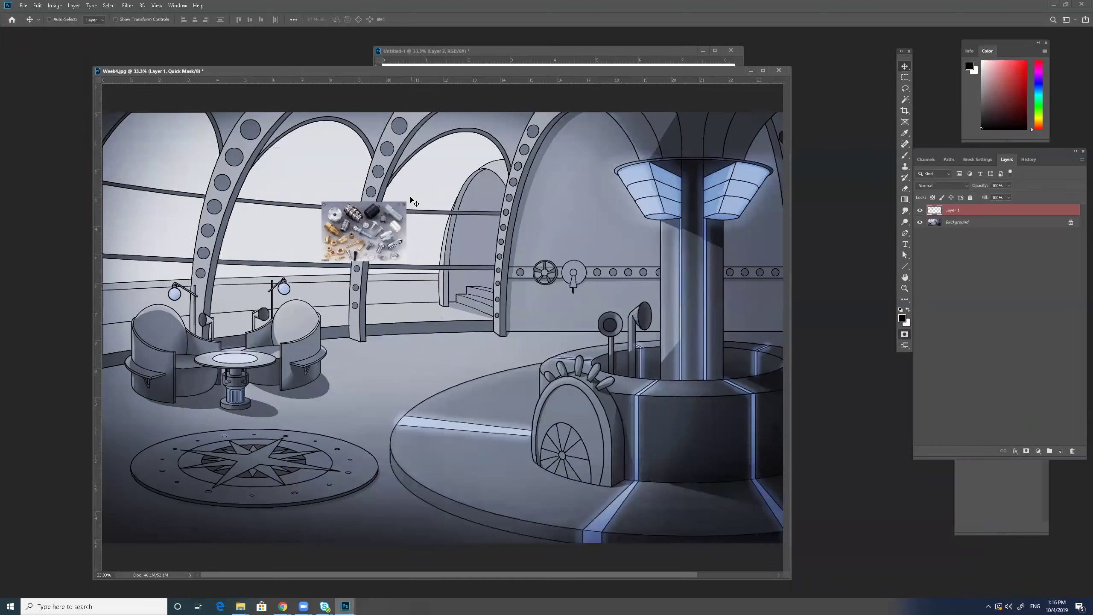
- Scale the metal parts picture to roughly twice its size and position it over the arched windows near the console as a reference
key("ctrl")
key("ctrl+t")
left_click_drag(406, 202, 507, 136)
key("Return")
left_click_drag(499, 216, 473, 213)
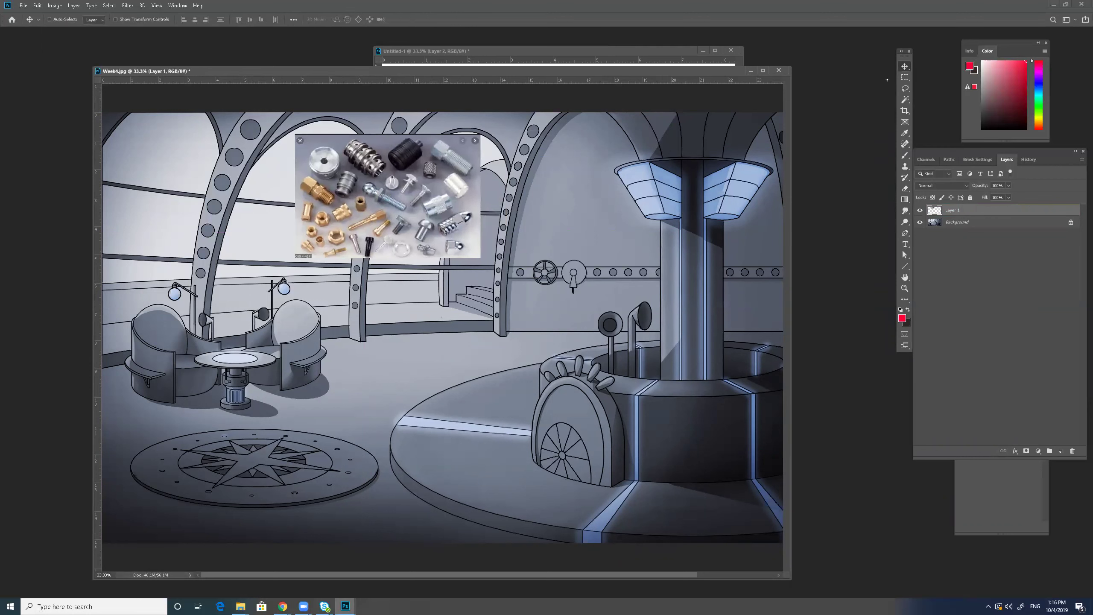
left_click_drag(458, 231, 477, 249)
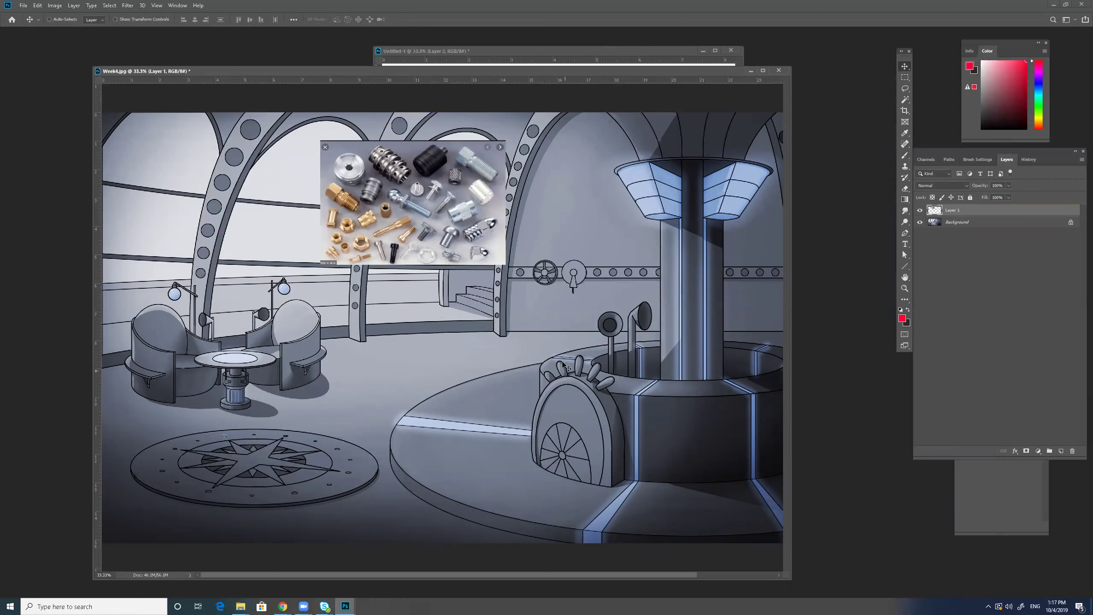
left_click_drag(498, 271, 445, 258)
key("z")
left_click(556, 307)
left_click(556, 307)
key("v")
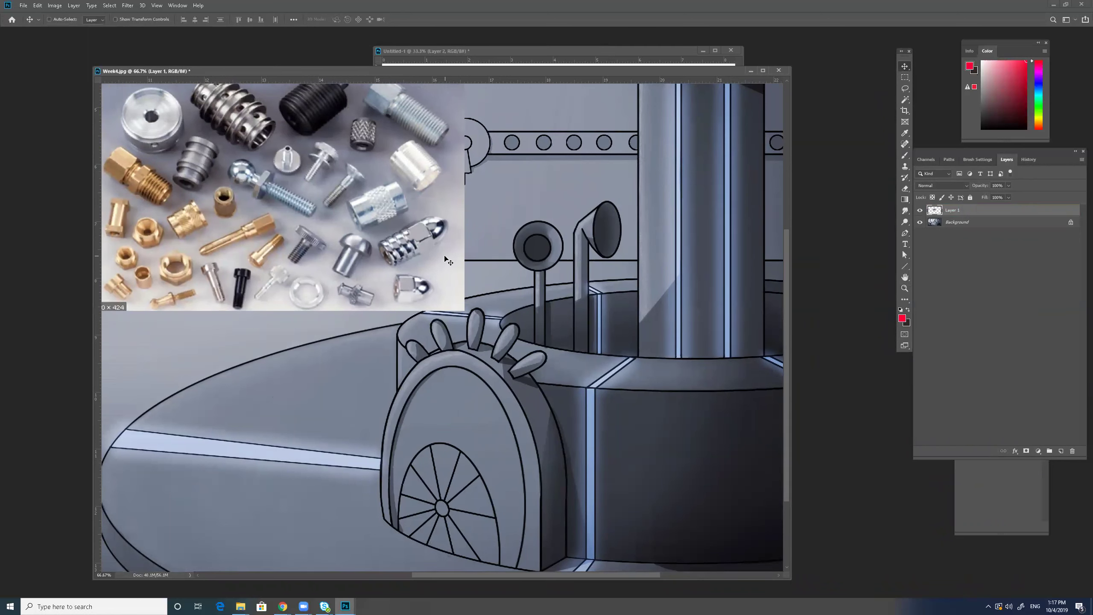
- Select the chrome acorn-headed bolt in the metal parts picture with the Lasso and copy it to a new layer
key("l")
mouse_move(454, 219)
left_mouse_down()
mouse_move(406, 222)
mouse_move(380, 245)
mouse_move(385, 259)
left_mouse_up()
mouse_move(450, 210)
left_mouse_down()
mouse_move(417, 216)
mouse_move(376, 245)
left_mouse_up()
left_click_drag(402, 266, 454, 238)
key("ctrl+j")
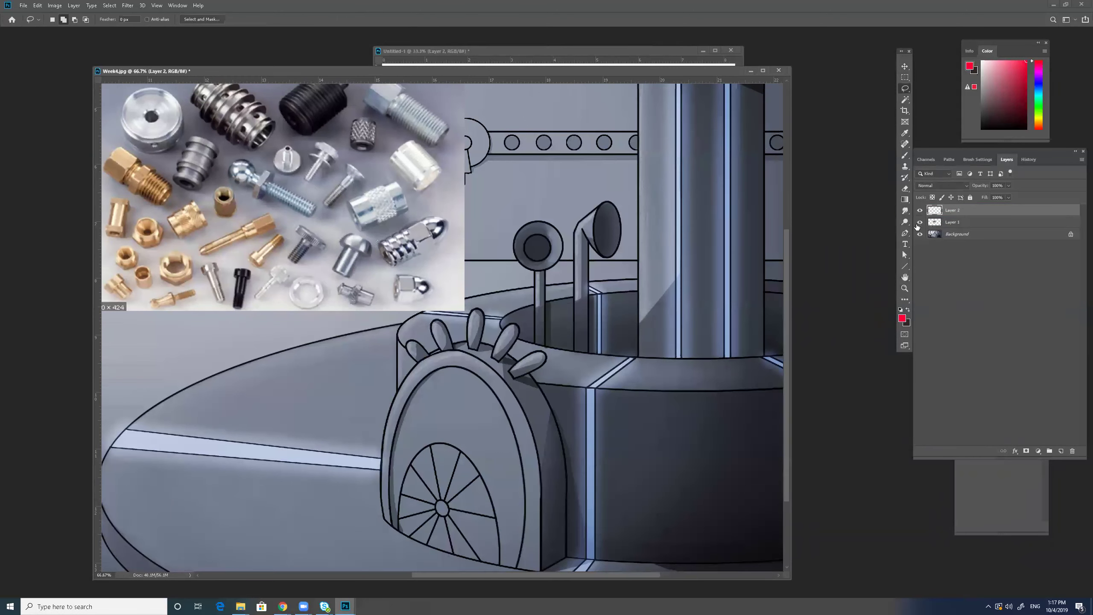
- Hide the metal parts picture, then rotate the copied bolt upright and place it beside the console
left_click(919, 222)
key("ctrl+t")
left_click_drag(468, 203, 403, 175)
left_click_drag(413, 239, 377, 276)
left_click_drag(419, 246, 452, 221)
left_click_drag(400, 287, 376, 294)
key("Return")
key("l")
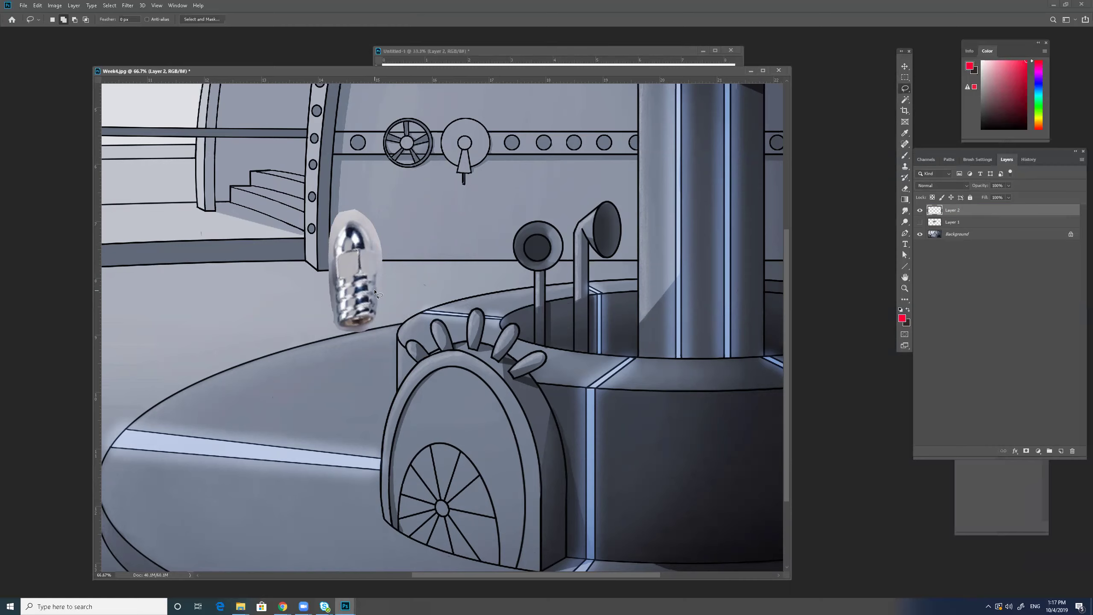
- Lasso the arched console panel with its levers on the Background layer and copy it to a new layer
key("z")
left_click(500, 343, "alt")
left_click(500, 343, "alt")
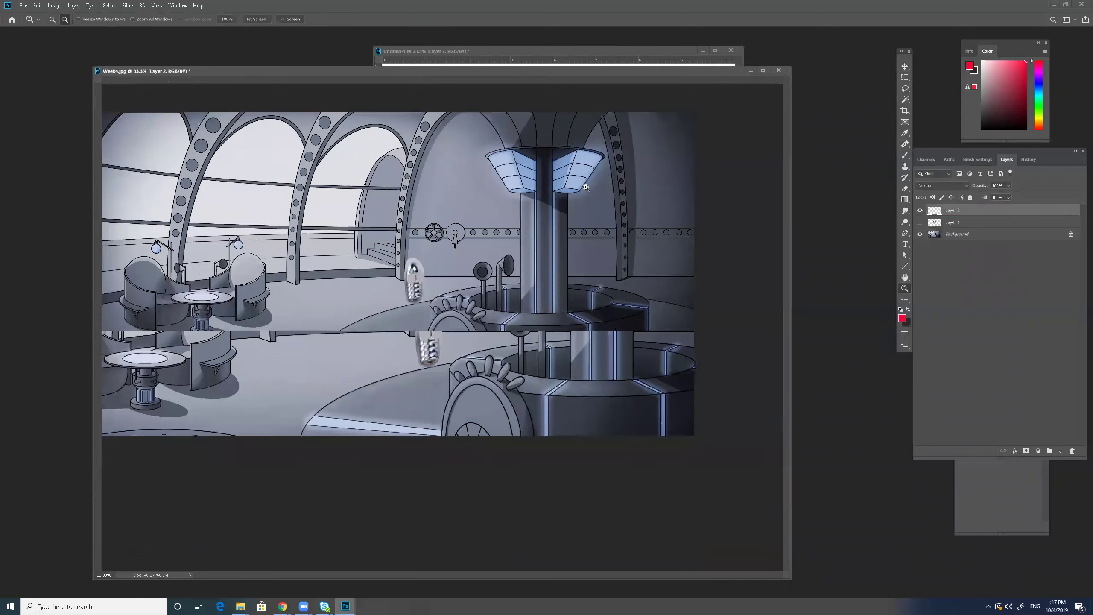
left_click(586, 187, "alt")
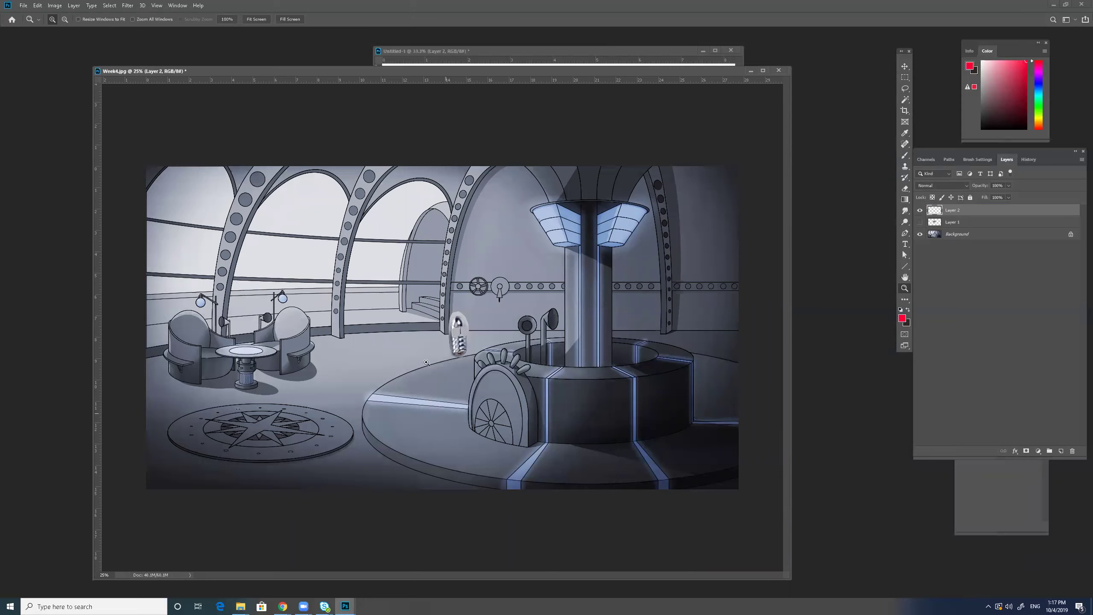
key("v")
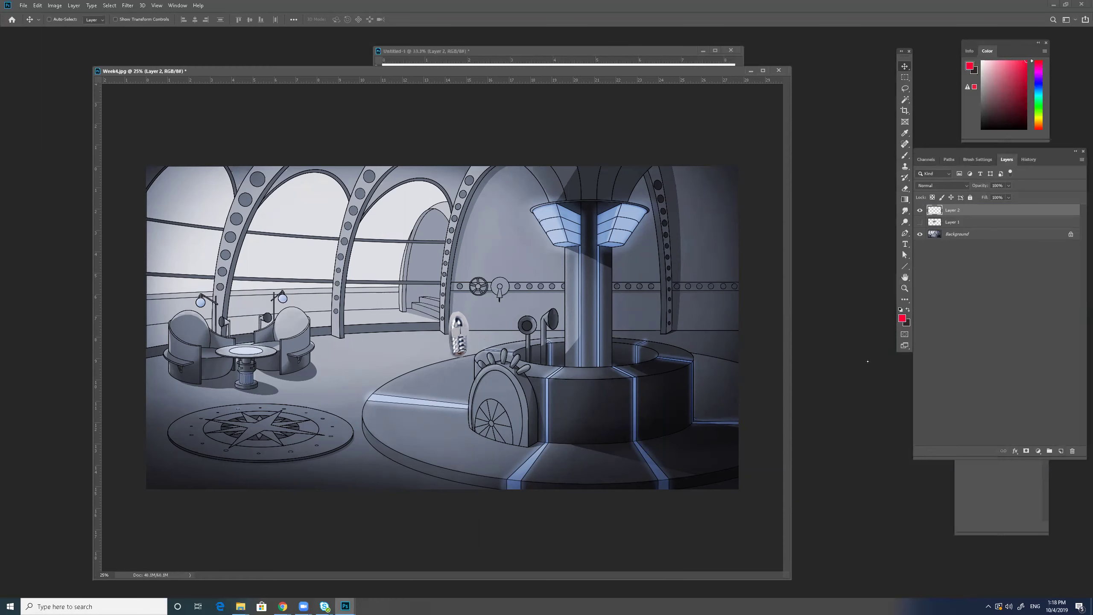
left_click(1002, 235)
key("z")
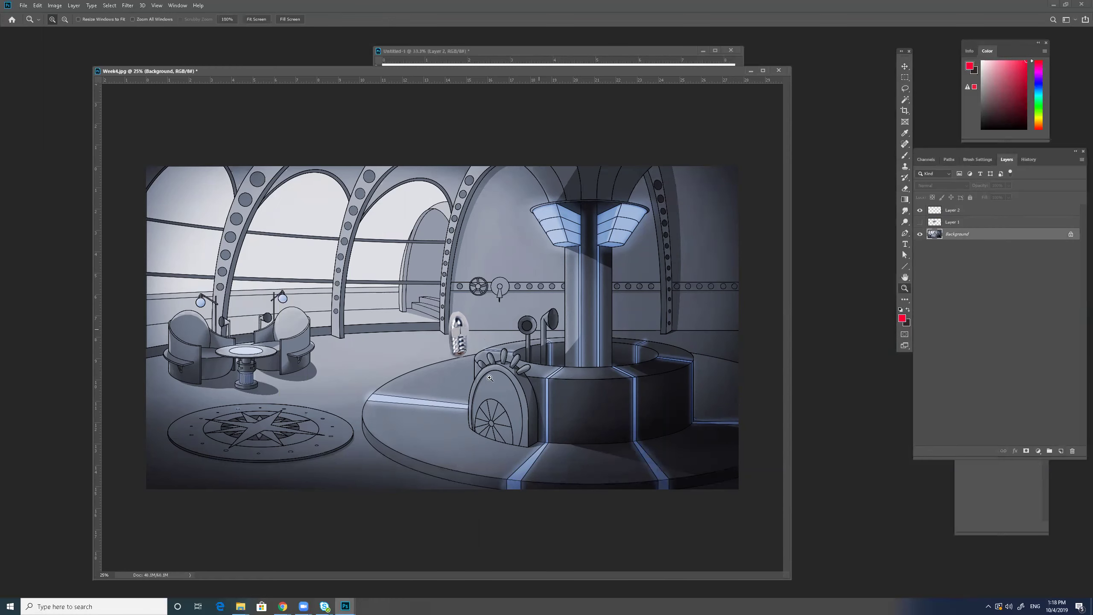
left_click(539, 328)
left_click(466, 378)
left_click(475, 369)
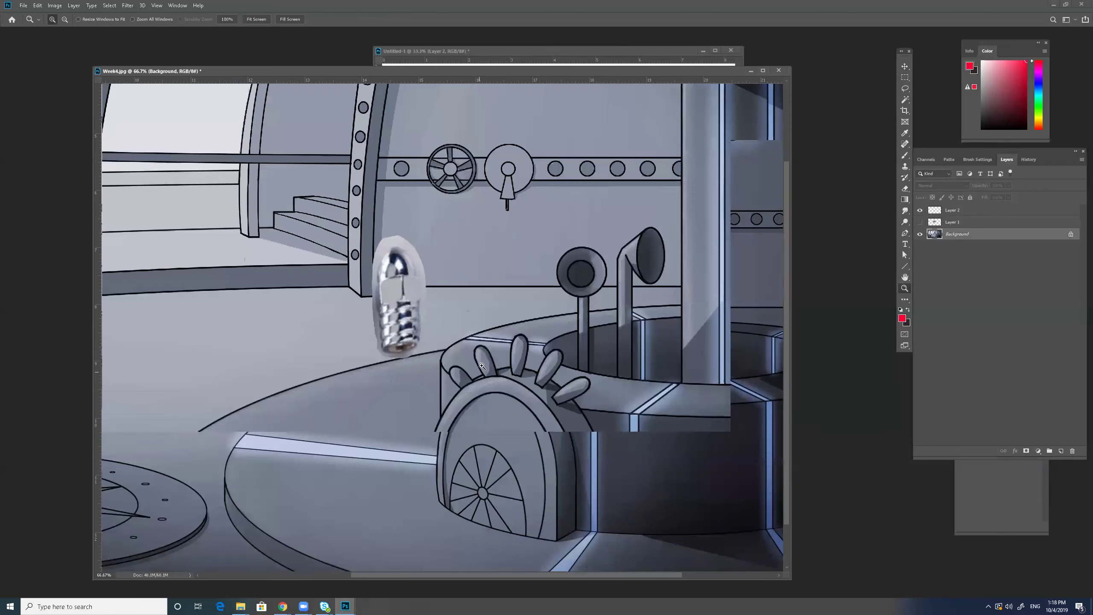
left_click_drag(565, 462, 554, 281)
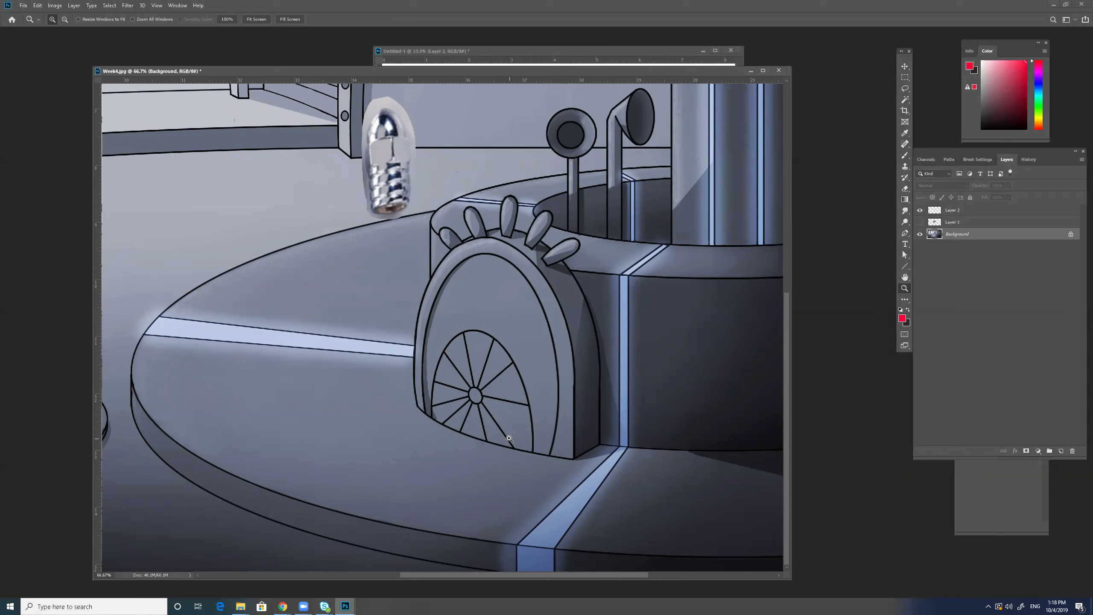
key("l")
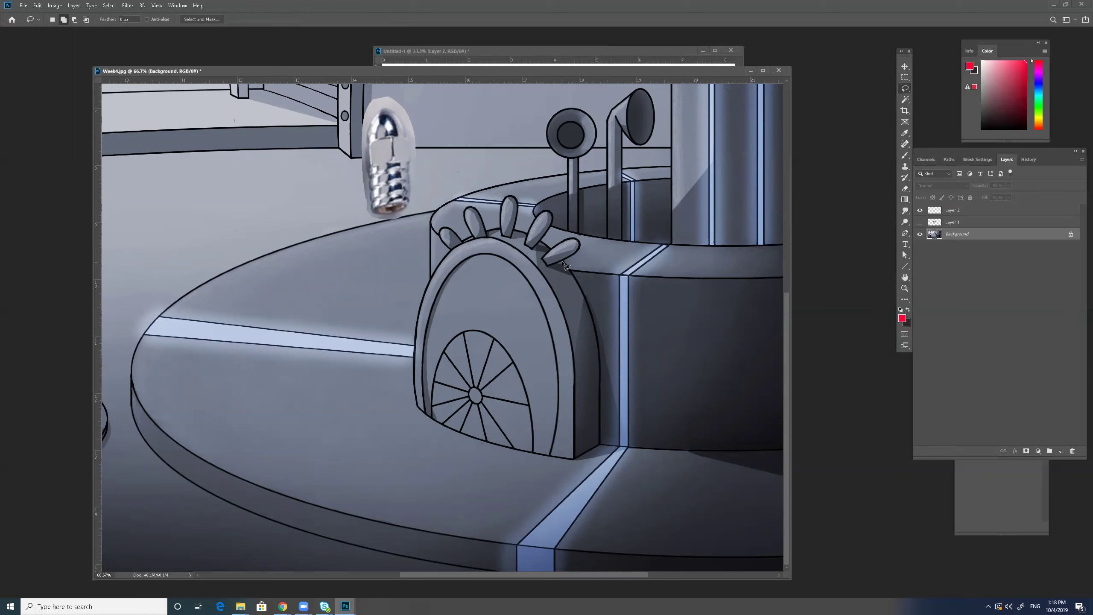
mouse_move(586, 304)
left_mouse_down()
mouse_move(599, 444)
mouse_move(583, 455)
mouse_move(496, 445)
mouse_move(415, 407)
mouse_move(417, 324)
mouse_move(451, 250)
mouse_move(442, 229)
mouse_move(472, 239)
mouse_move(469, 209)
mouse_move(487, 233)
mouse_move(502, 230)
mouse_move(503, 206)
mouse_move(514, 202)
mouse_move(514, 231)
mouse_move(528, 237)
mouse_move(536, 218)
mouse_move(552, 217)
mouse_move(540, 240)
mouse_move(550, 251)
mouse_move(575, 243)
mouse_move(559, 270)
left_mouse_up()
key("ctrl+j")
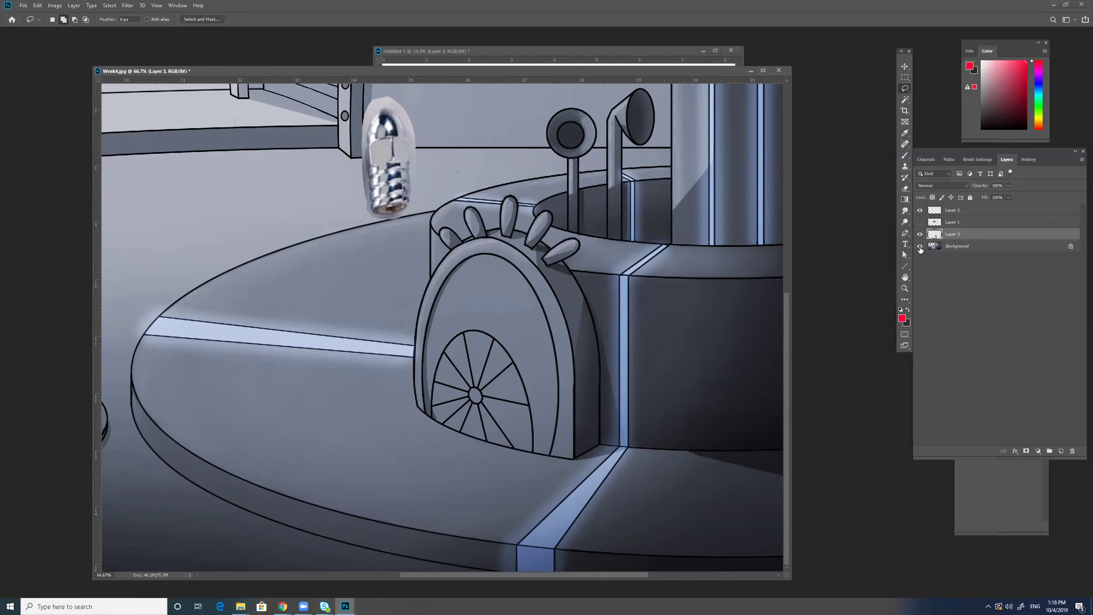
- Hide the Background, add an empty layer above it and convert the Background into the regular layer Layer 0
left_click(921, 246)
left_click(921, 246)
left_click(975, 250)
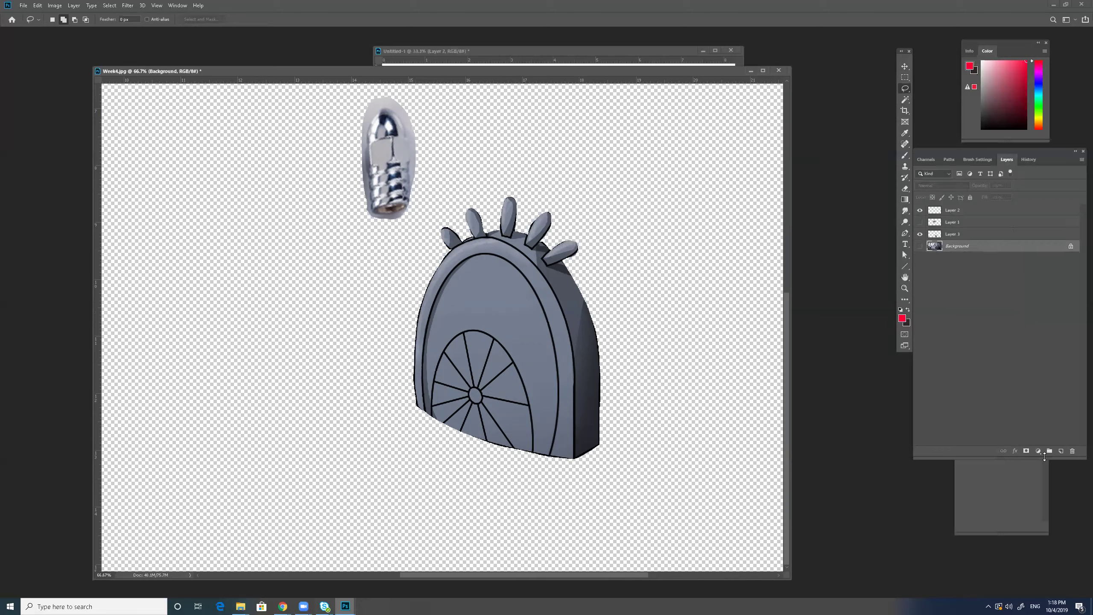
left_click(1061, 451)
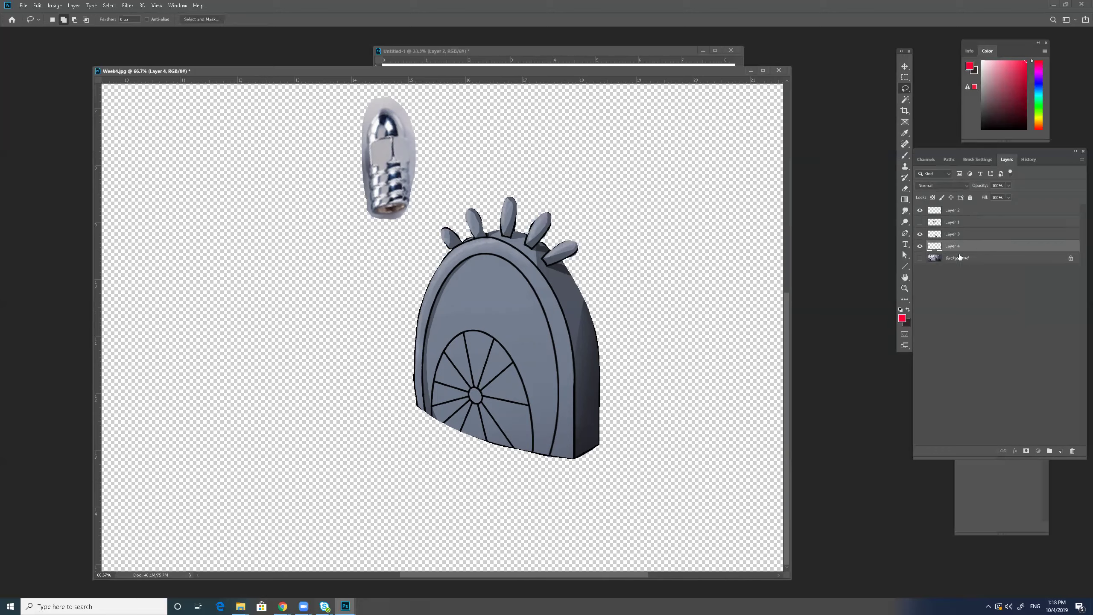
double_click(1026, 260)
key("Return")
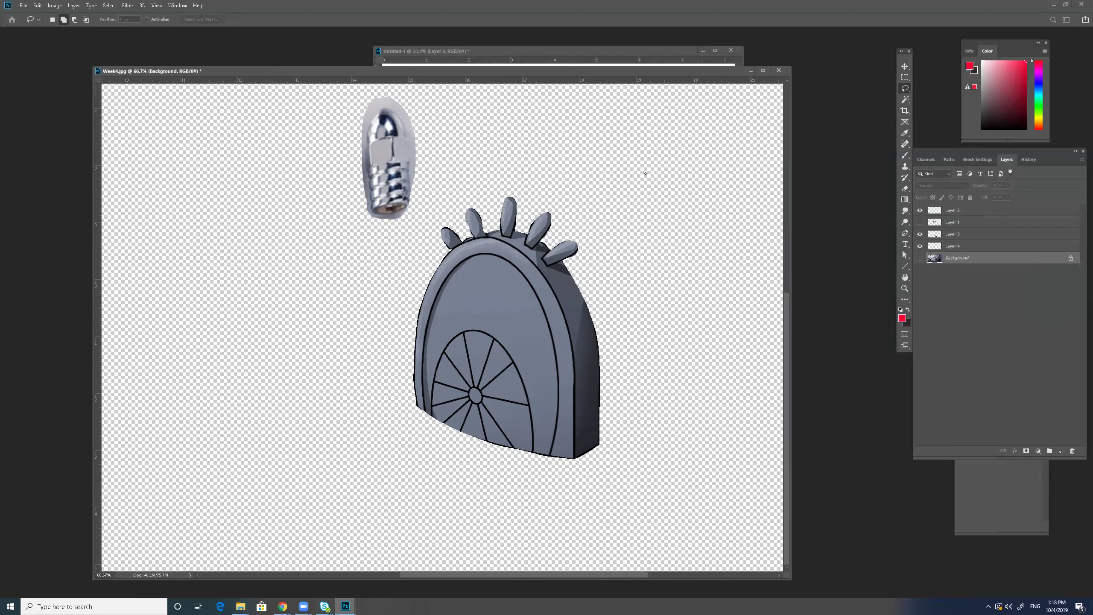
- Move the empty layer beneath Layer 0, fill it with white, hide Layer 0 and make the console layer active
left_click(920, 258)
left_click_drag(952, 246, 974, 263)
left_click(982, 61)
key("alt+BackSpace")
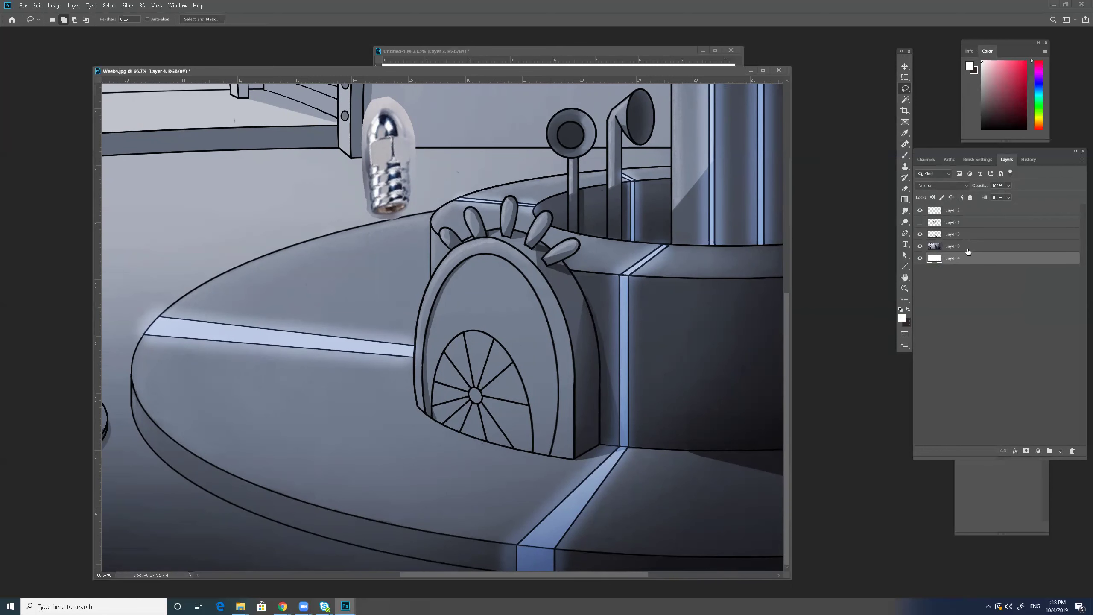
left_click(920, 246)
key("alt+]")
key("z")
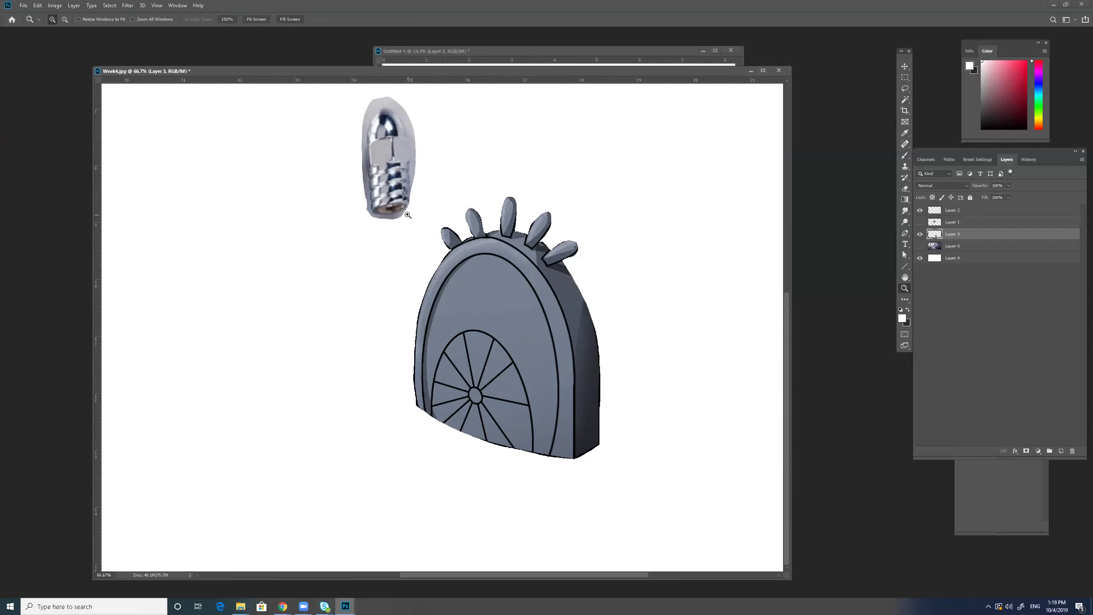
- Compare the isolated console with the full interior by temporarily showing Layer 0
key("v")
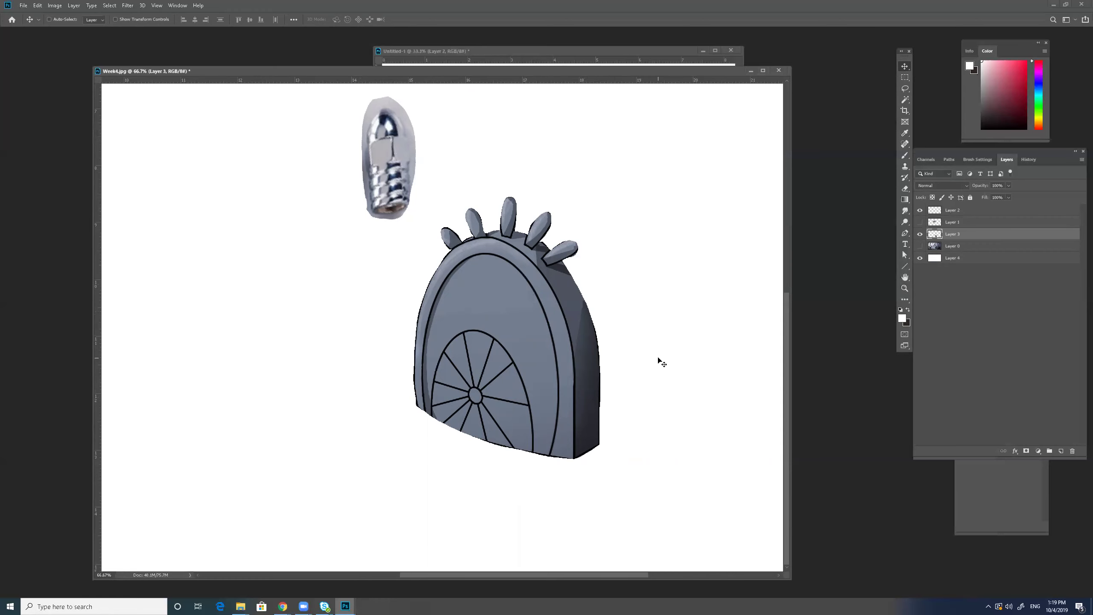
left_click(920, 246)
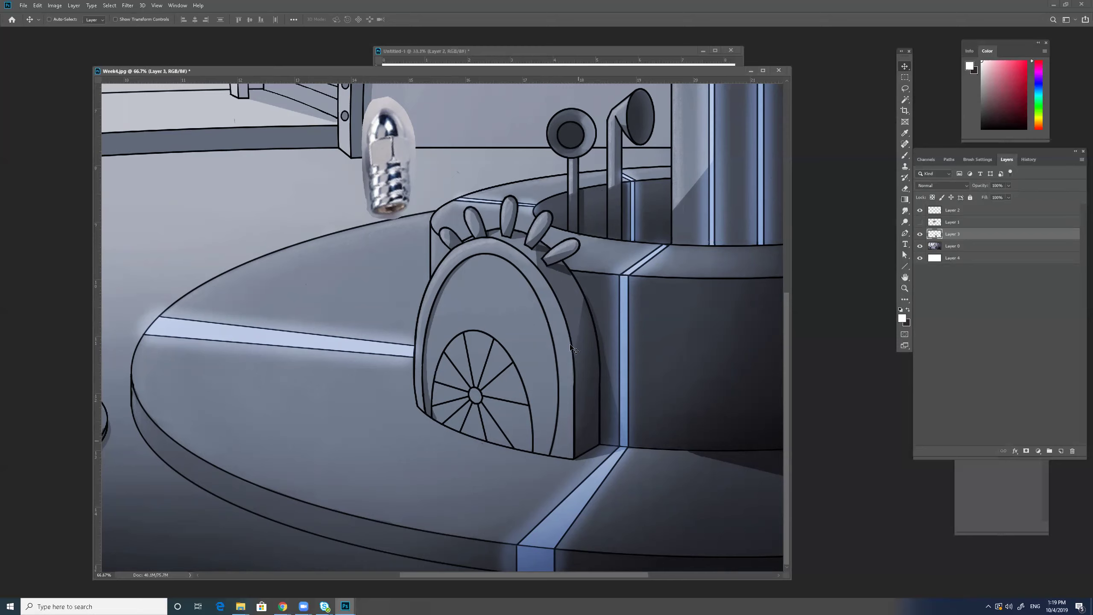
left_click(920, 246)
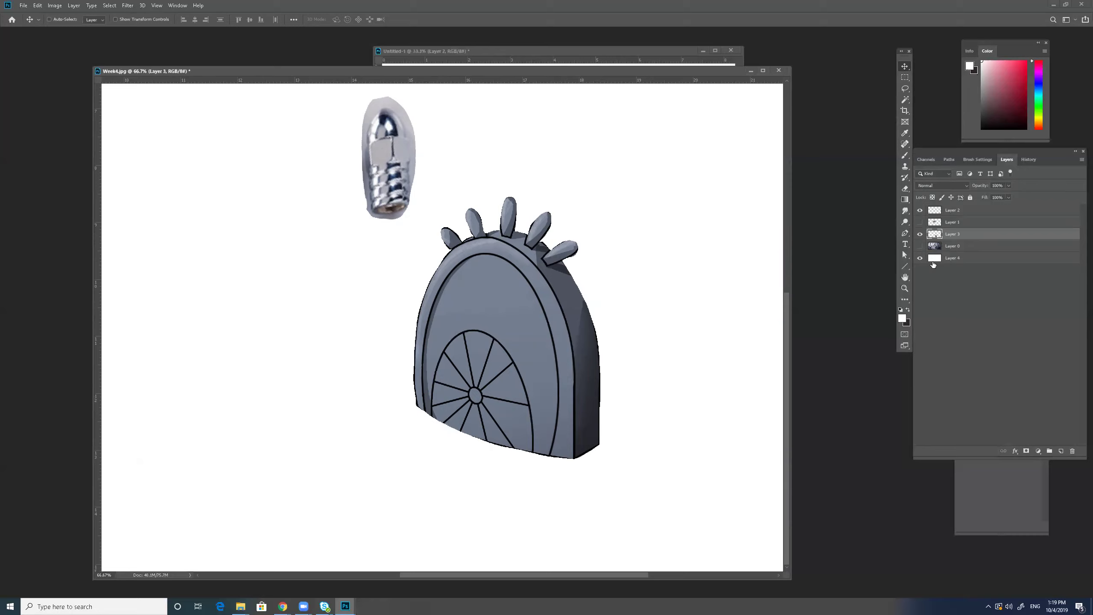
- Tint the console layer purple with Hue/Saturation, using Hue +17 and Saturation +46
key("ctrl+u")
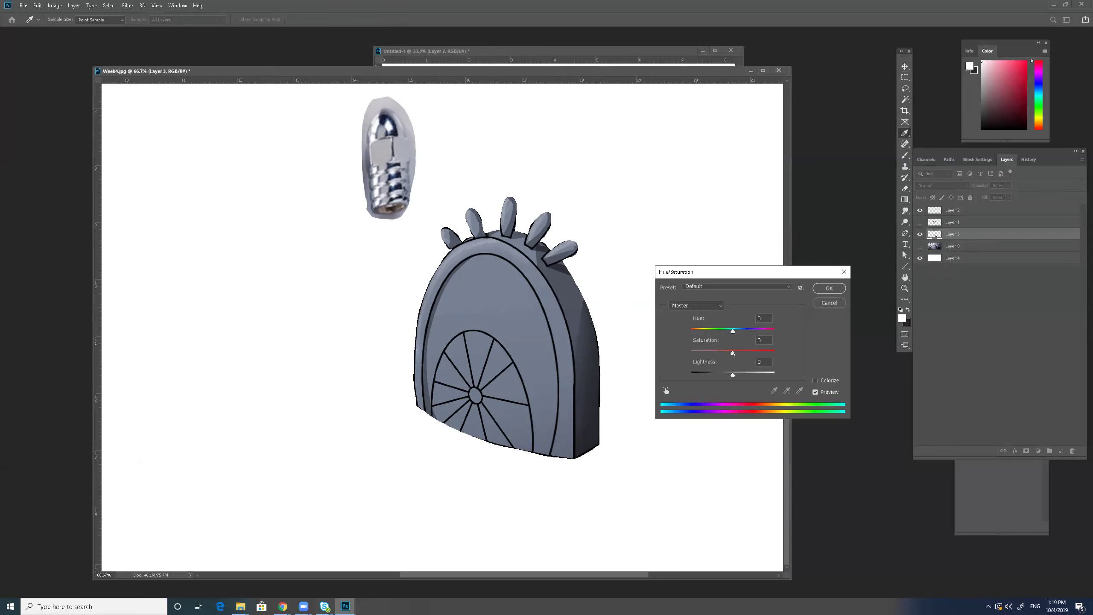
left_click_drag(734, 331, 752, 353)
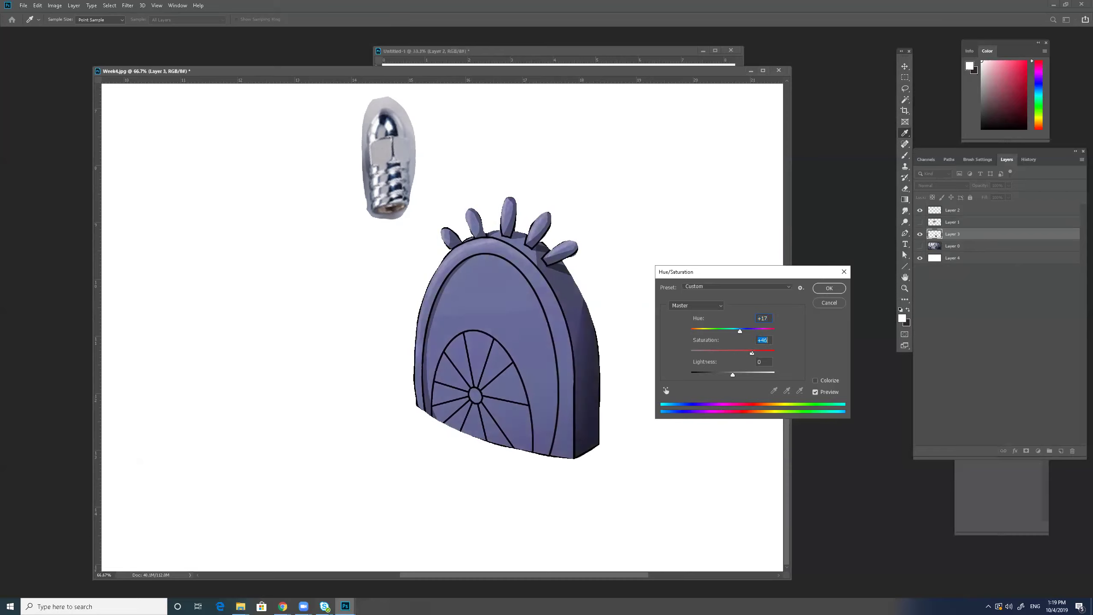
left_click(830, 289)
key("v")
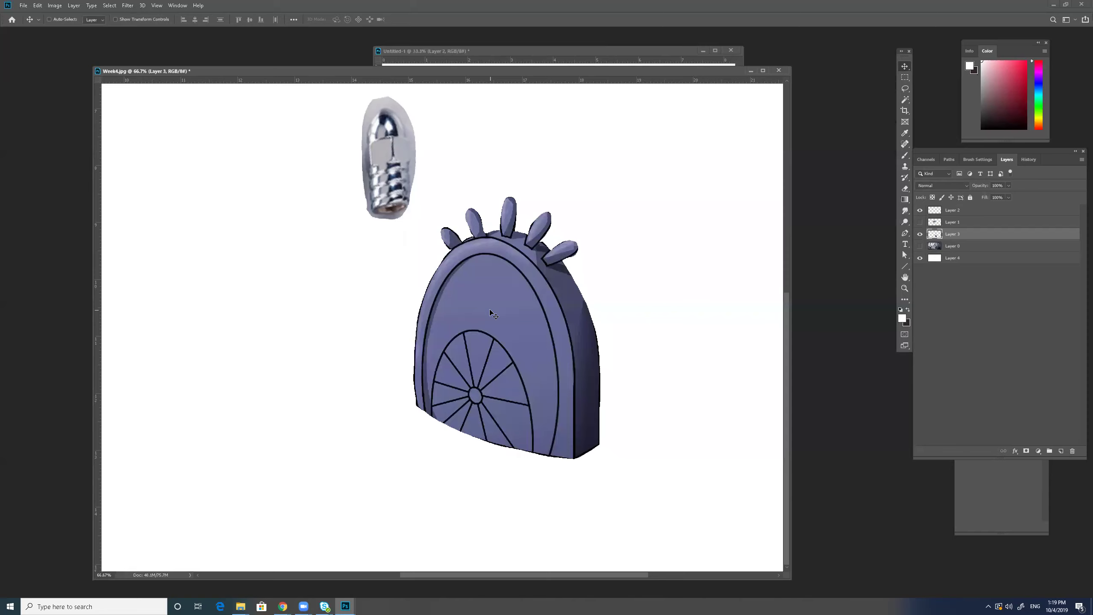
- Select the connected black lines of the inner arch and spoked wheel on the console layer with the Magic Wand
key("z")
left_click(479, 395)
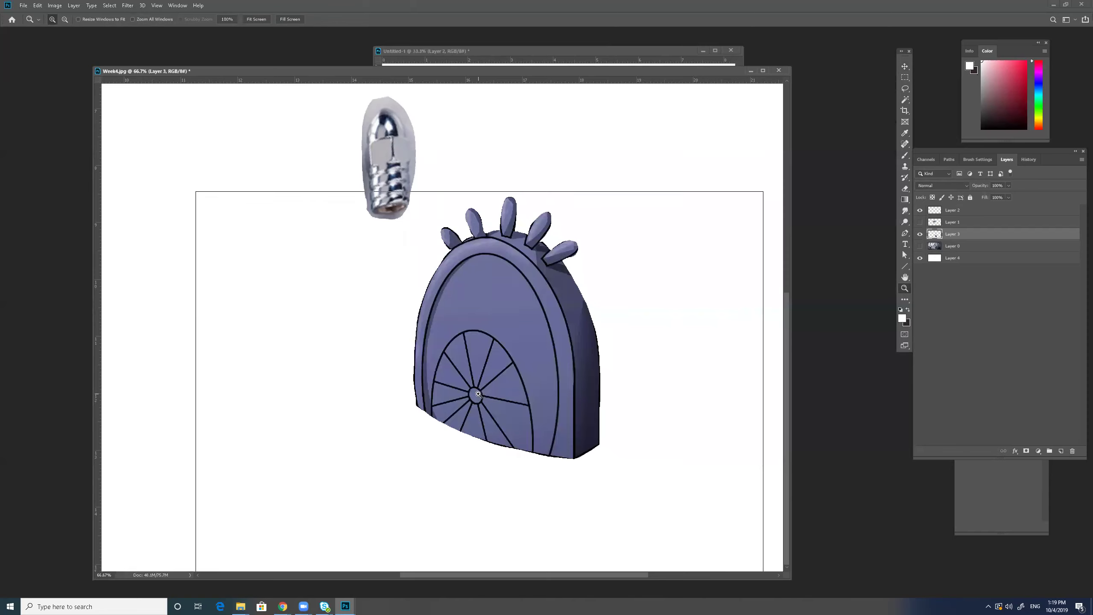
mouse_move(566, 460)
left_mouse_down()
mouse_move(563, 450)
mouse_move(576, 456)
left_mouse_up()
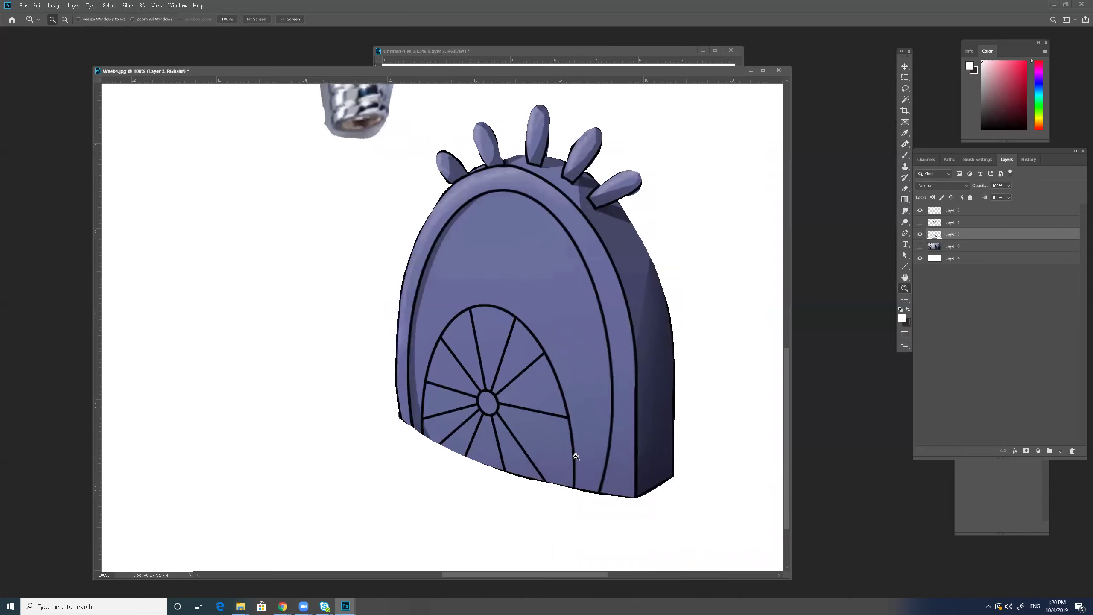
left_click(979, 246)
key("w")
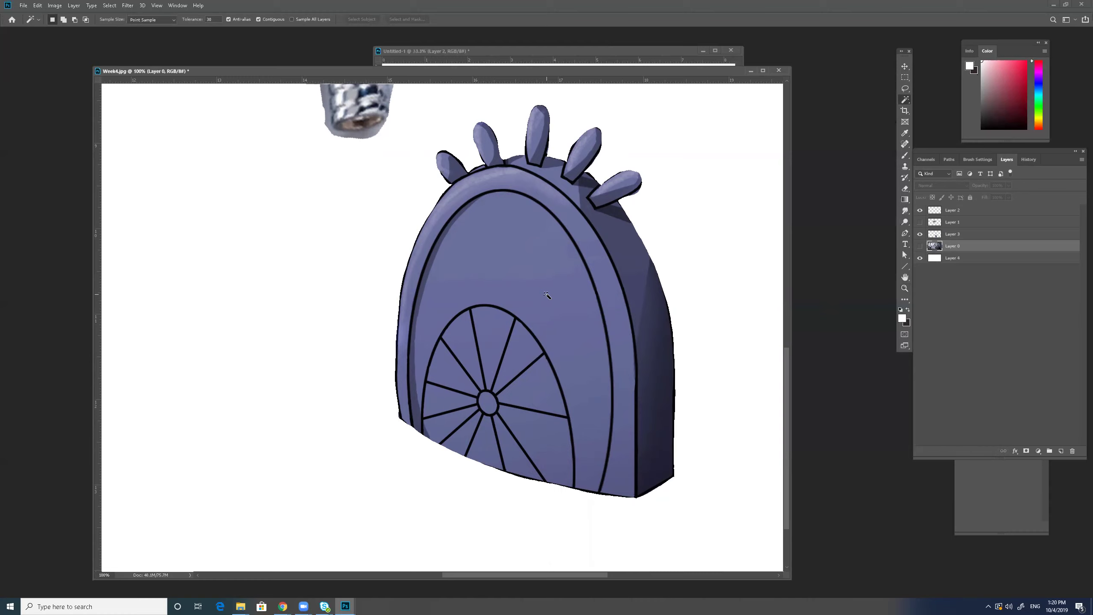
left_click(920, 246)
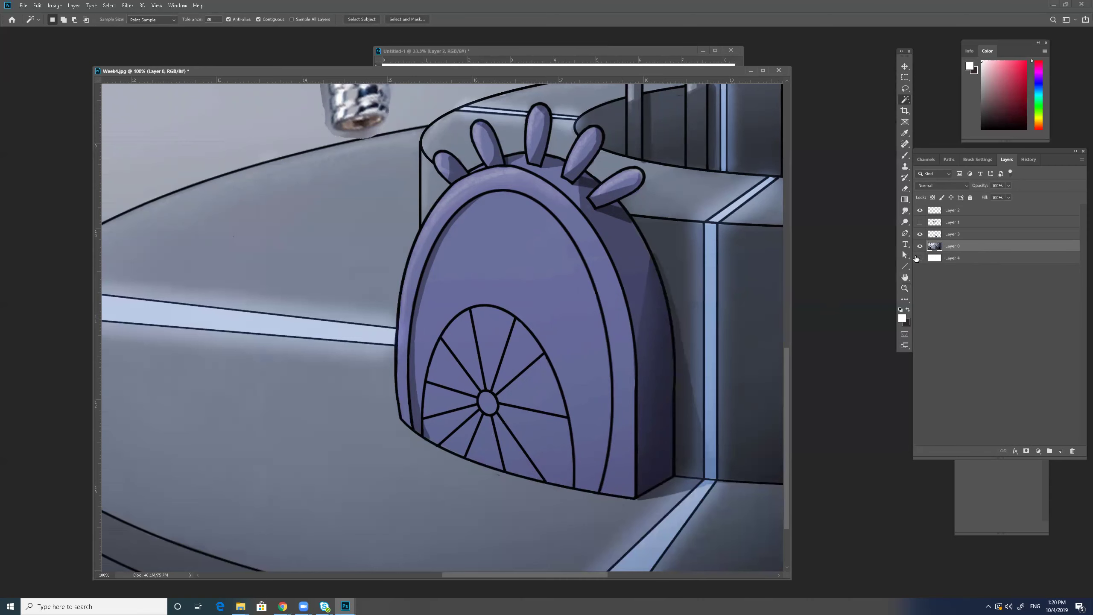
left_click(921, 246)
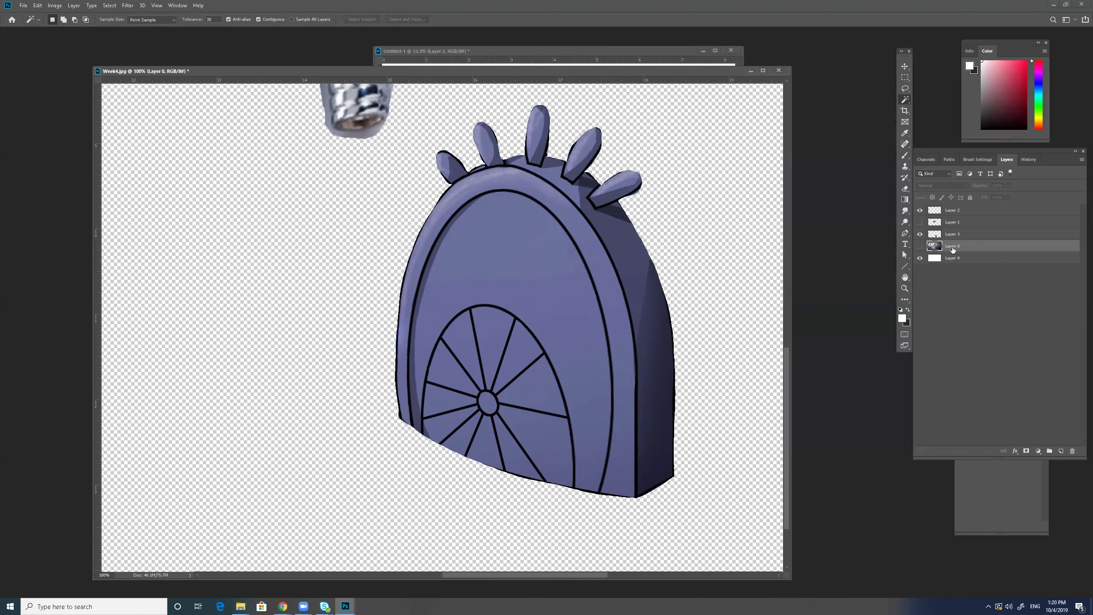
left_click(952, 234)
left_click(526, 372)
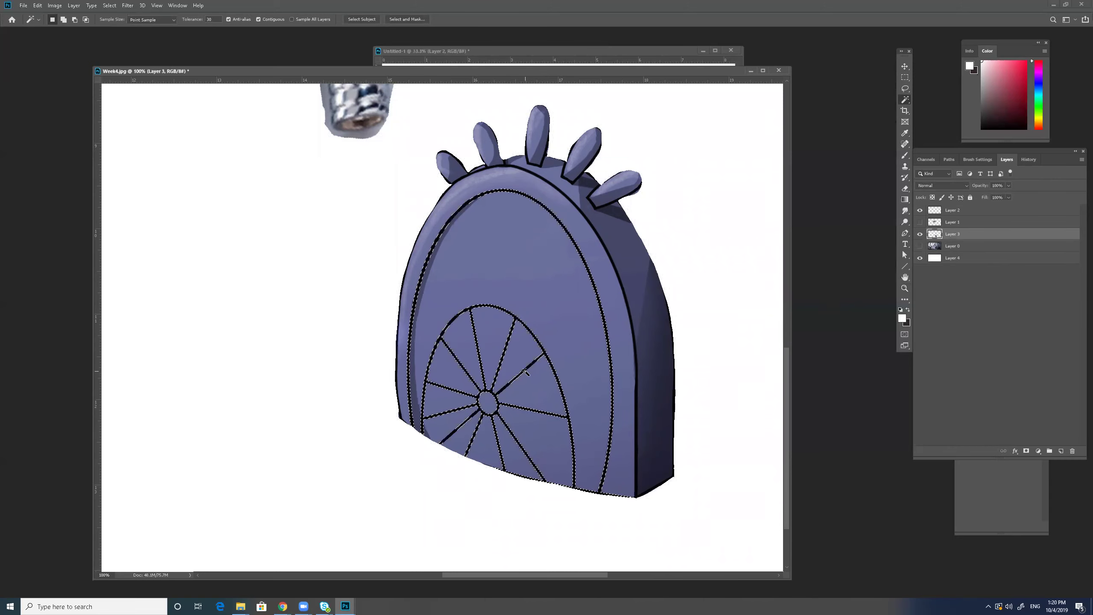
- Fill the selected arch and wheel lines with light cyan on a new layer
left_click(1060, 451)
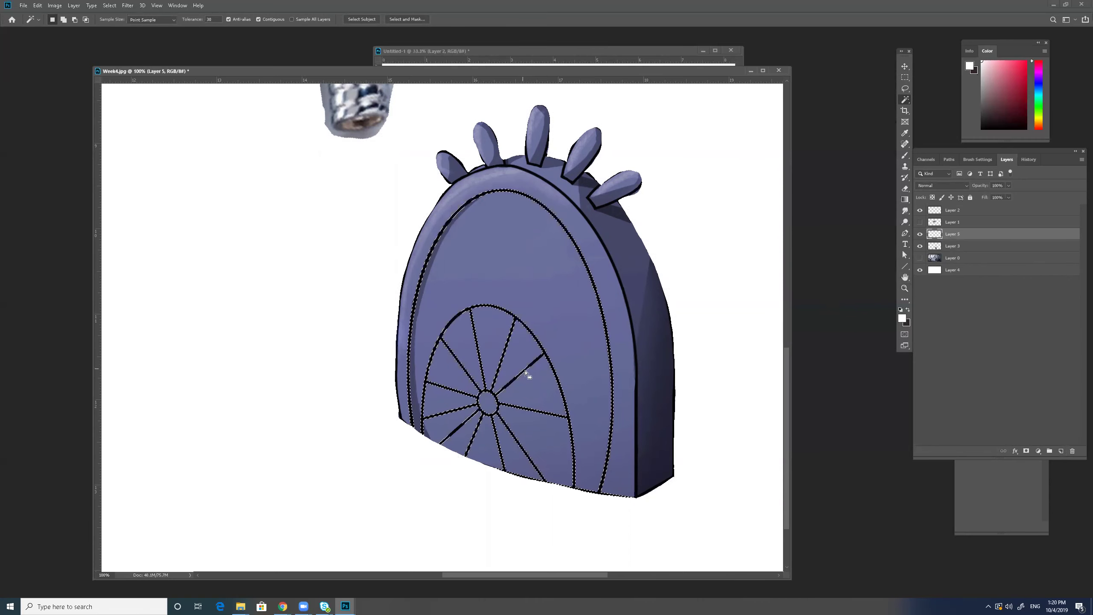
key("i")
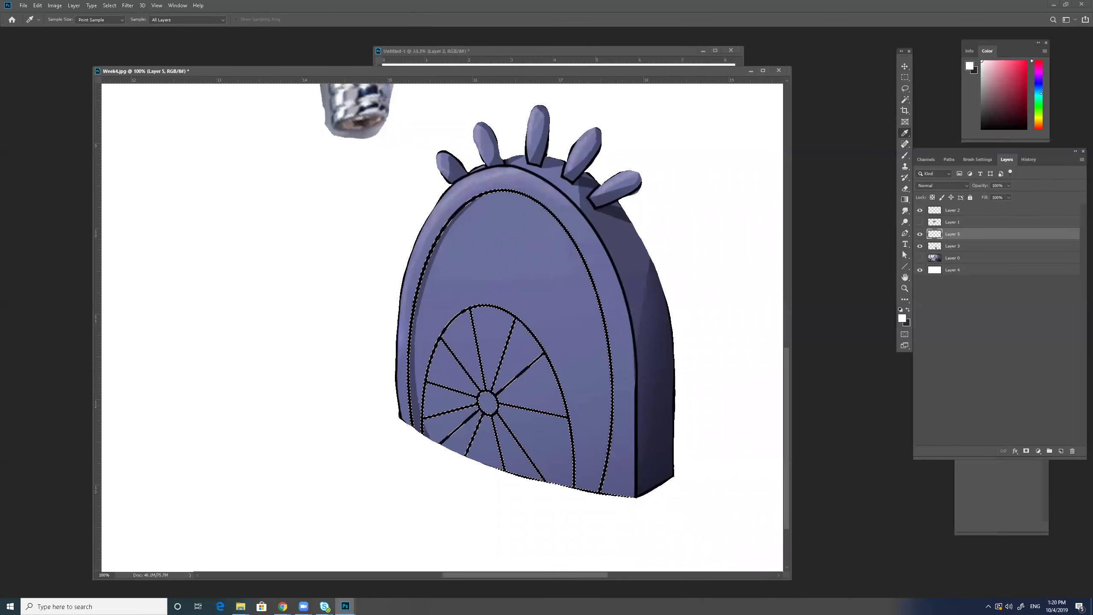
left_click(1026, 61)
left_click(1038, 96)
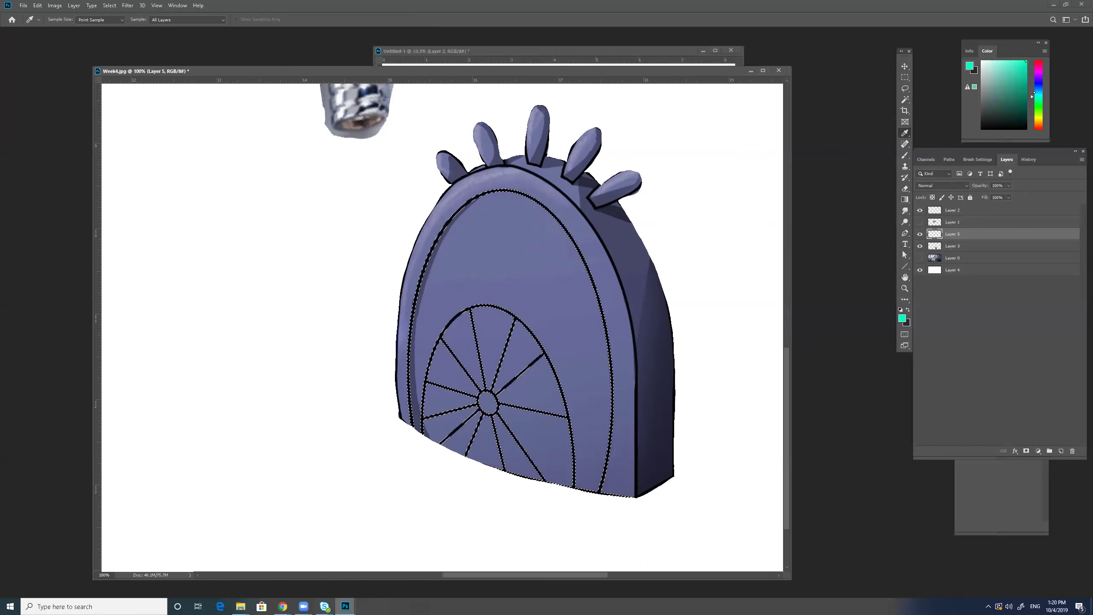
left_click(1001, 61)
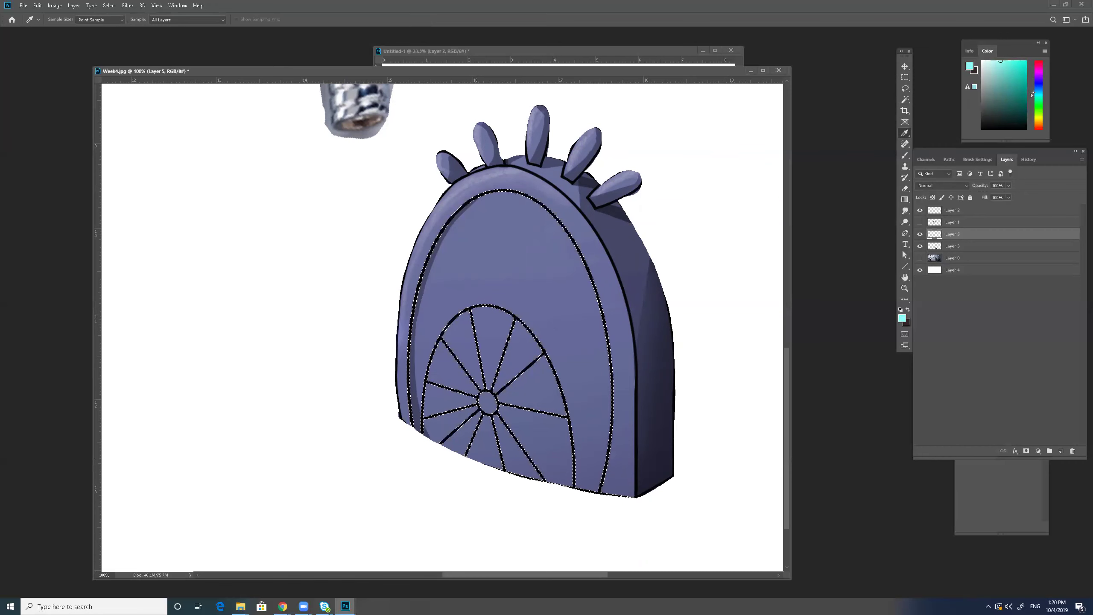
key("alt+BackSpace")
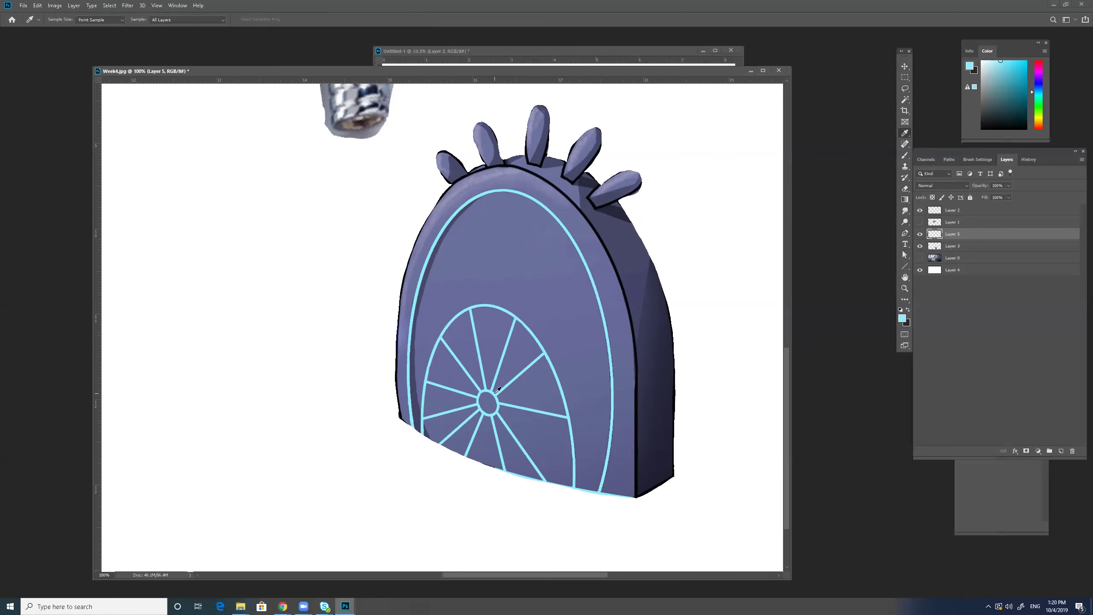
- Add an empty layer above the cyan lines and clip the line layer to the console layer
left_click(1061, 451)
mouse_move(974, 241)
left_mouse_down()
mouse_move(975, 253)
mouse_move(984, 245)
left_mouse_up()
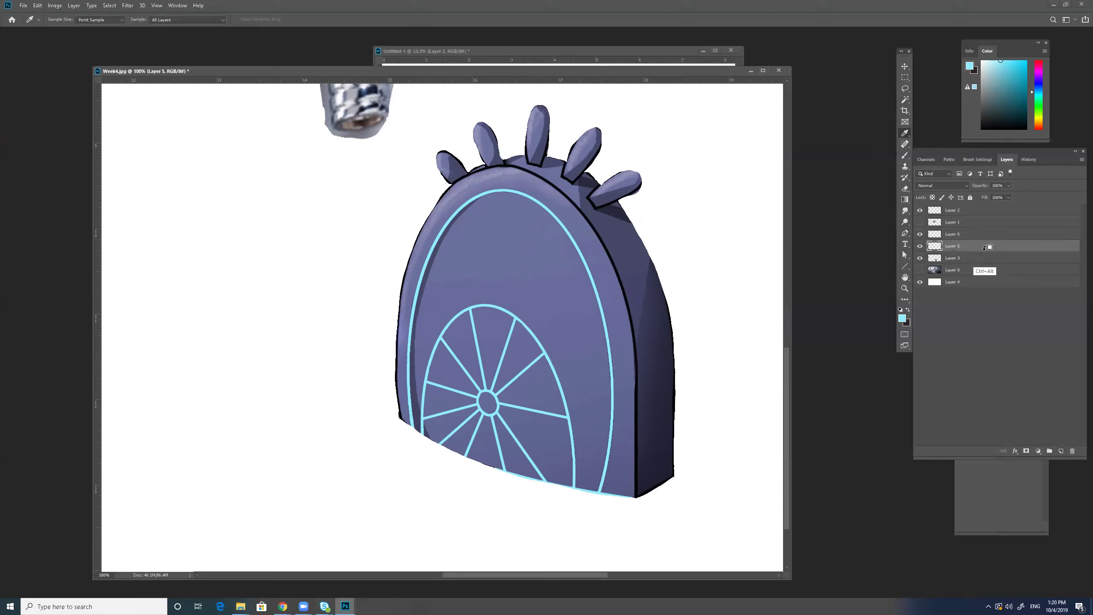
left_click(986, 250, "alt")
left_click(921, 247)
left_click(920, 247)
left_click(980, 261)
- Rename the console layer as rul and make the empty Layer 6 active
double_click(953, 257)
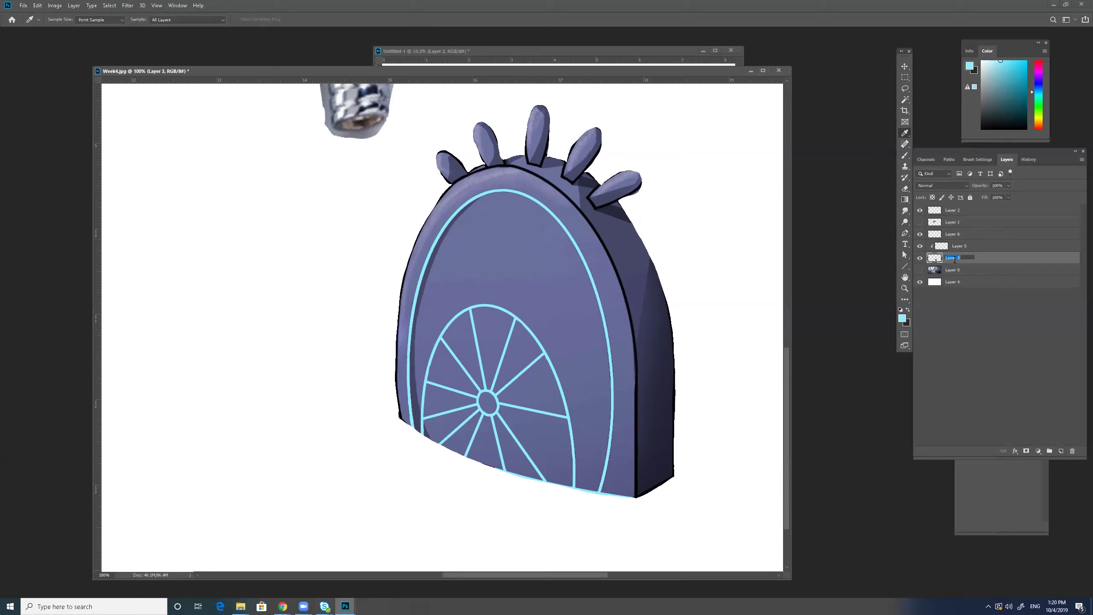
type("rul")
key("Return")
left_click(965, 246)
left_click(999, 235)
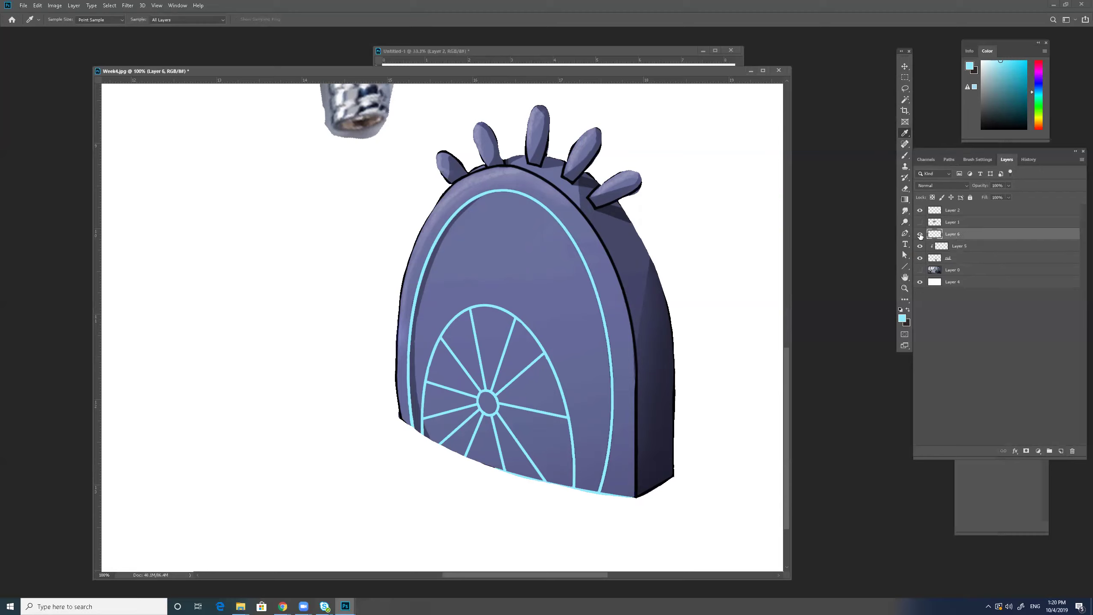
- Clip Layer 6 beneath the cyan line layer and brush a stroke of very light cyan inside the wheel hub
left_click_drag(1001, 237, 999, 253)
left_click(988, 60)
key("b")
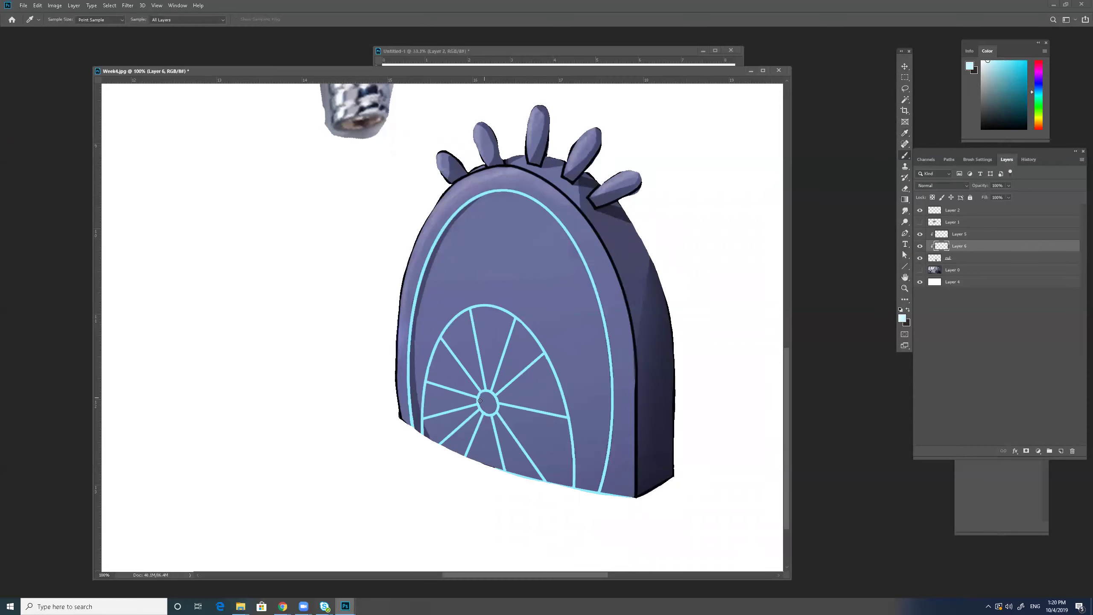
left_click_drag(483, 395, 484, 408)
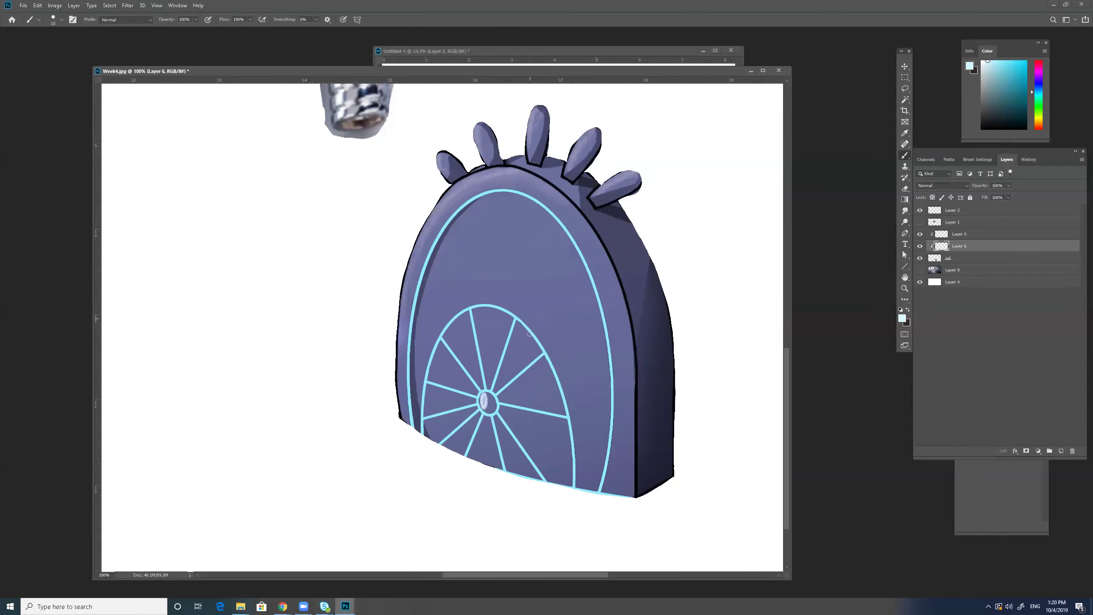
- Switch to the Hard Round brush and fill the whole wheel hub with very light cyan on Layer 6
right_click(531, 341)
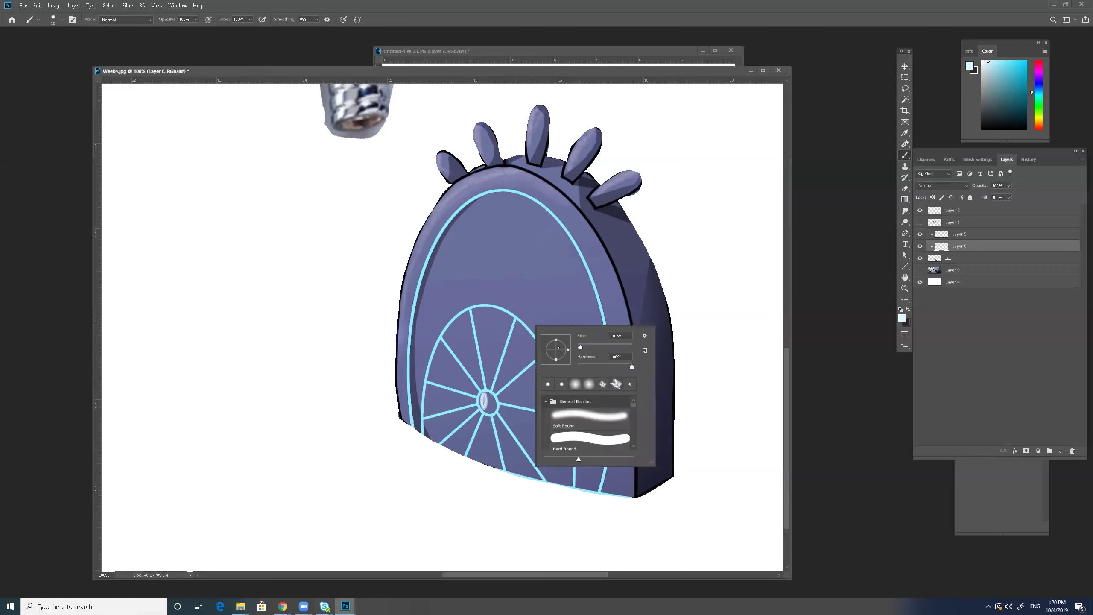
left_click(503, 330)
left_click(38, 20)
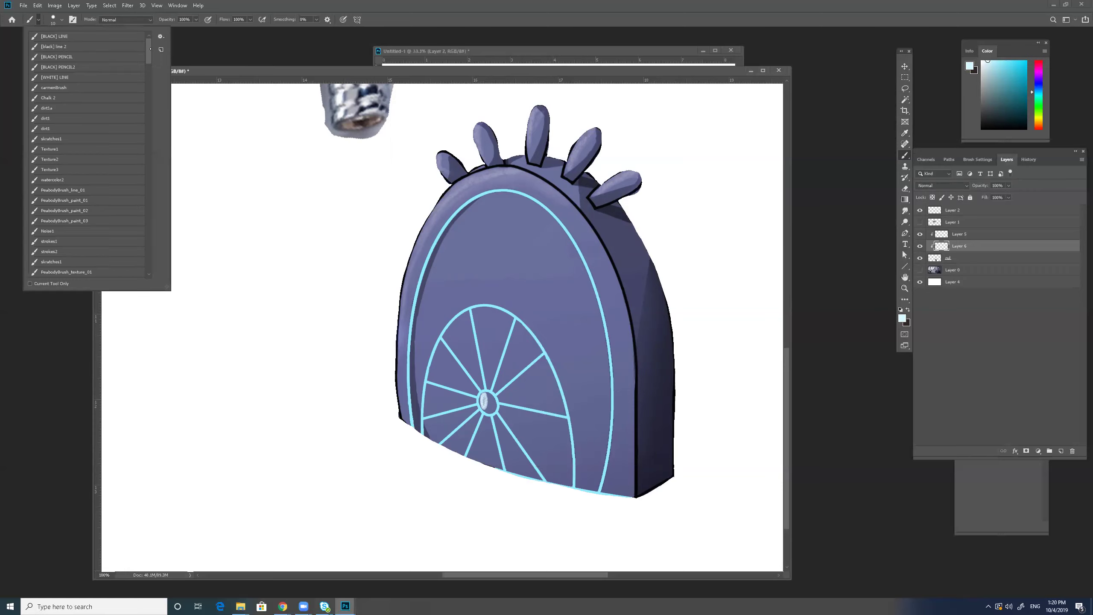
right_click(219, 156)
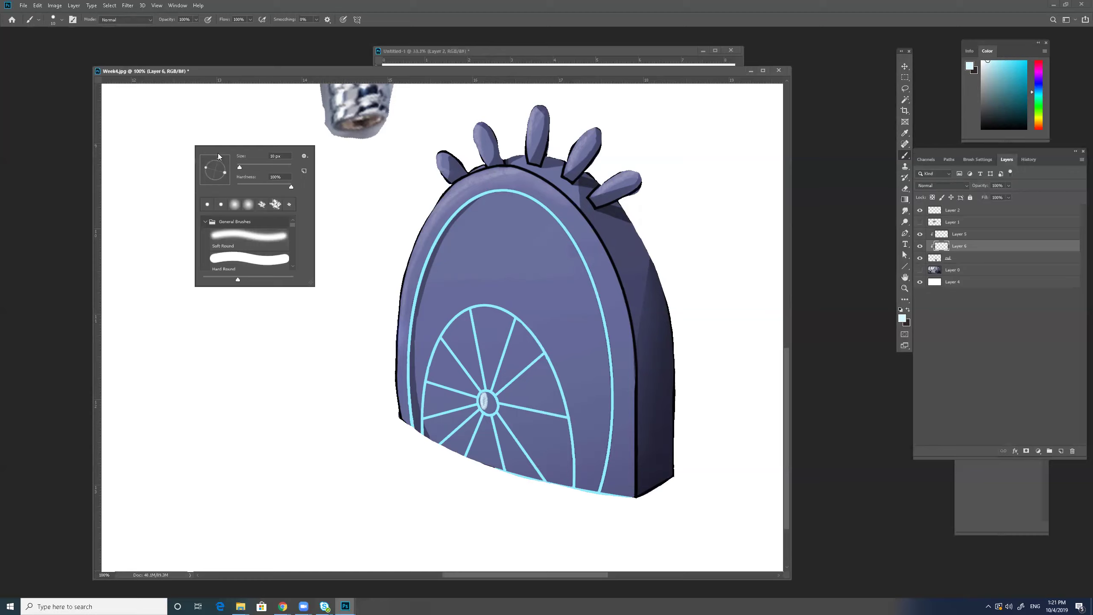
left_click(269, 254)
key("Return")
left_click_drag(486, 392, 487, 412)
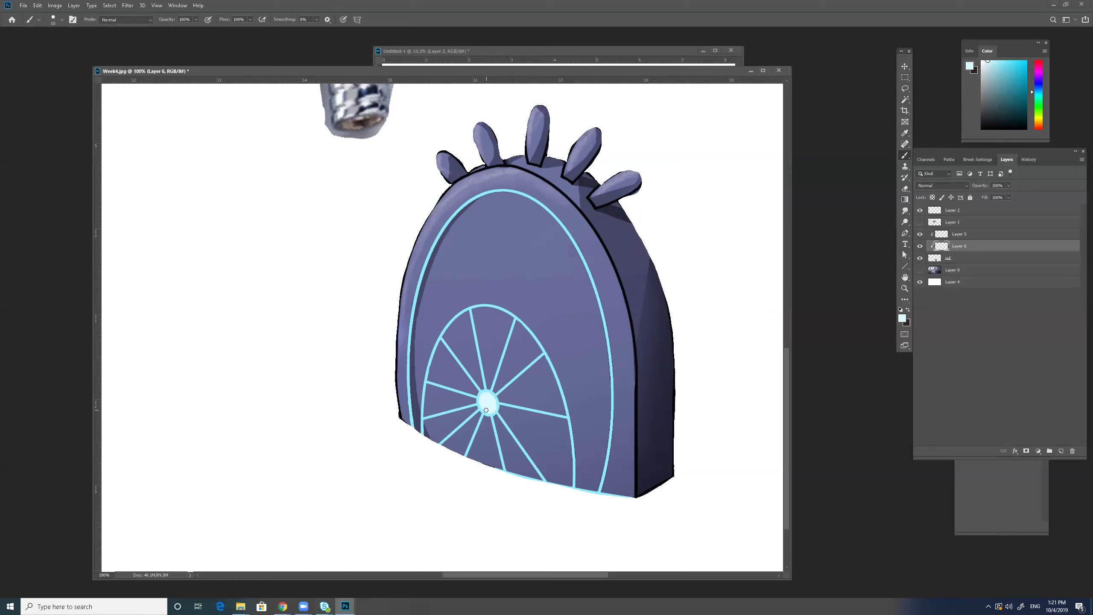
- Try to erase the cyan from both sides of the inner arch line on Layer 5 with a soft eraser
key("z")
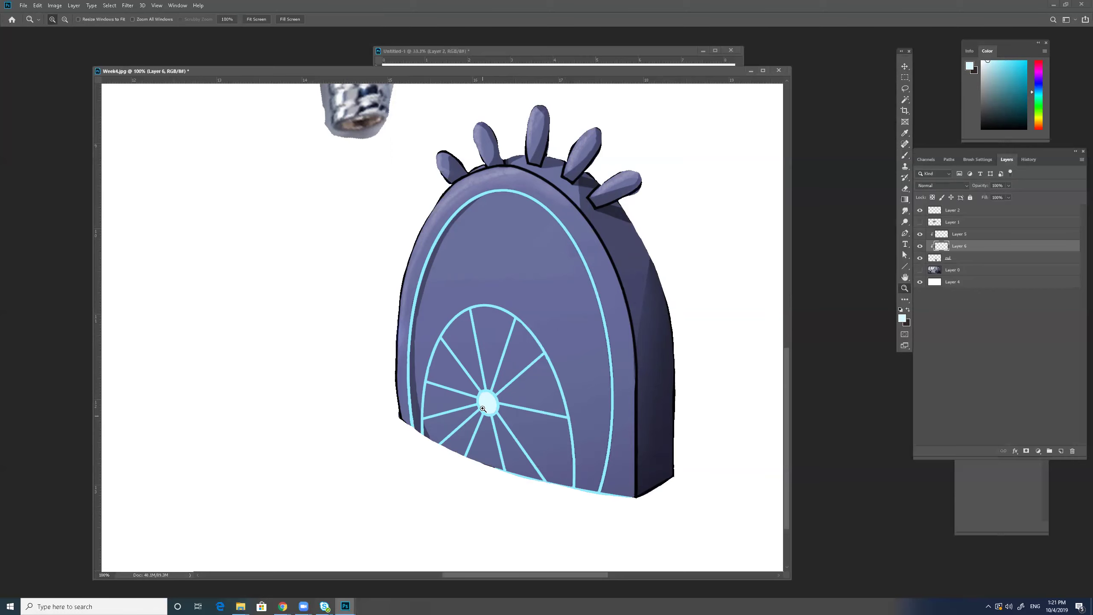
left_click(485, 403)
left_click_drag(598, 453, 593, 442)
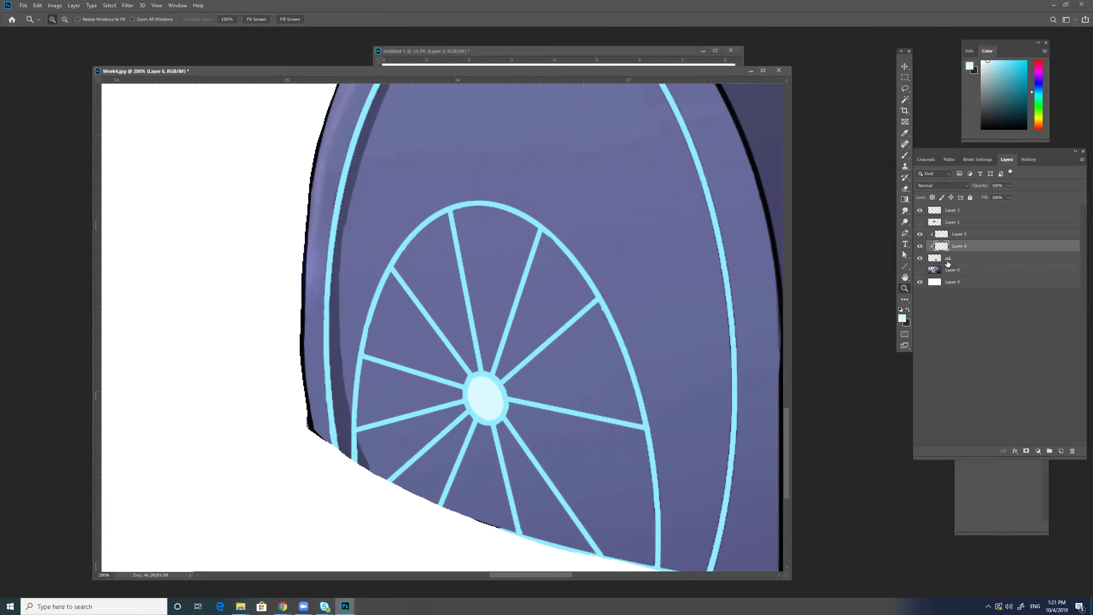
left_click(959, 234)
key("e")
left_click_drag(727, 289, 733, 496)
left_click_drag(721, 243, 729, 502)
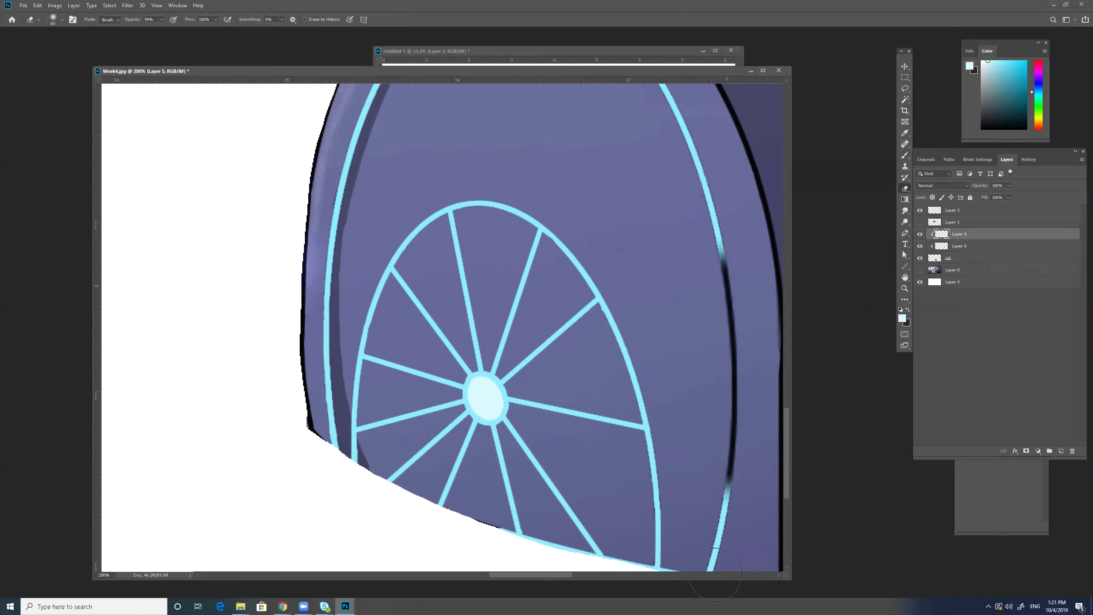
left_click_drag(715, 574, 727, 482)
left_click_drag(723, 258, 661, 87)
mouse_move(378, 88)
left_mouse_down()
mouse_move(361, 114)
mouse_move(317, 327)
mouse_move(336, 482)
left_mouse_up()
- Erase the cyan from the entire inner arch line on Layer 5, keeping the wheel lines cyan
key("z")
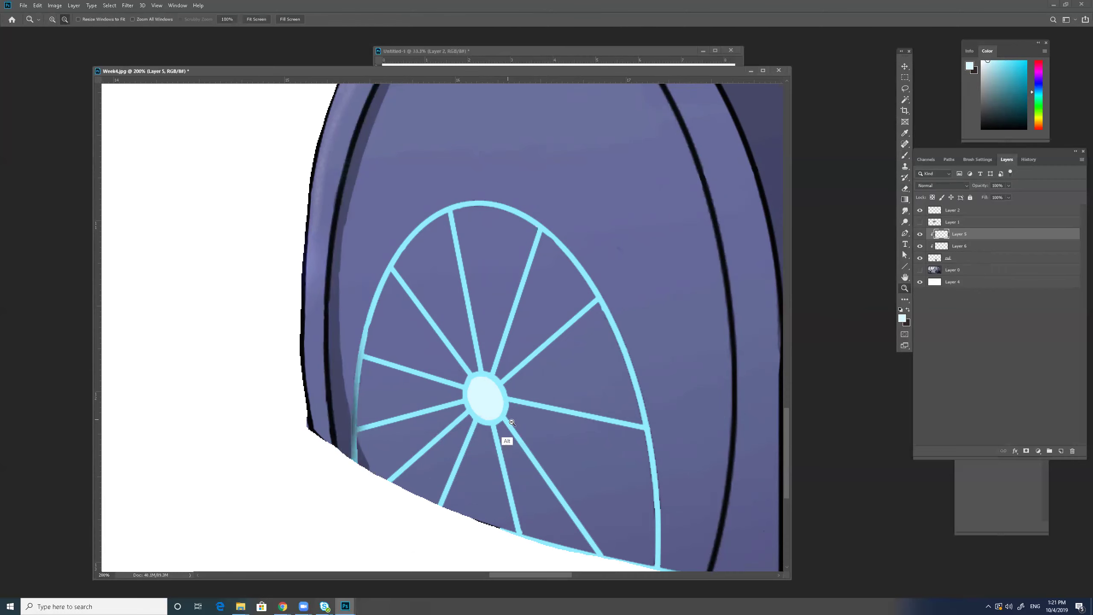
left_click(523, 464, "alt")
key("e")
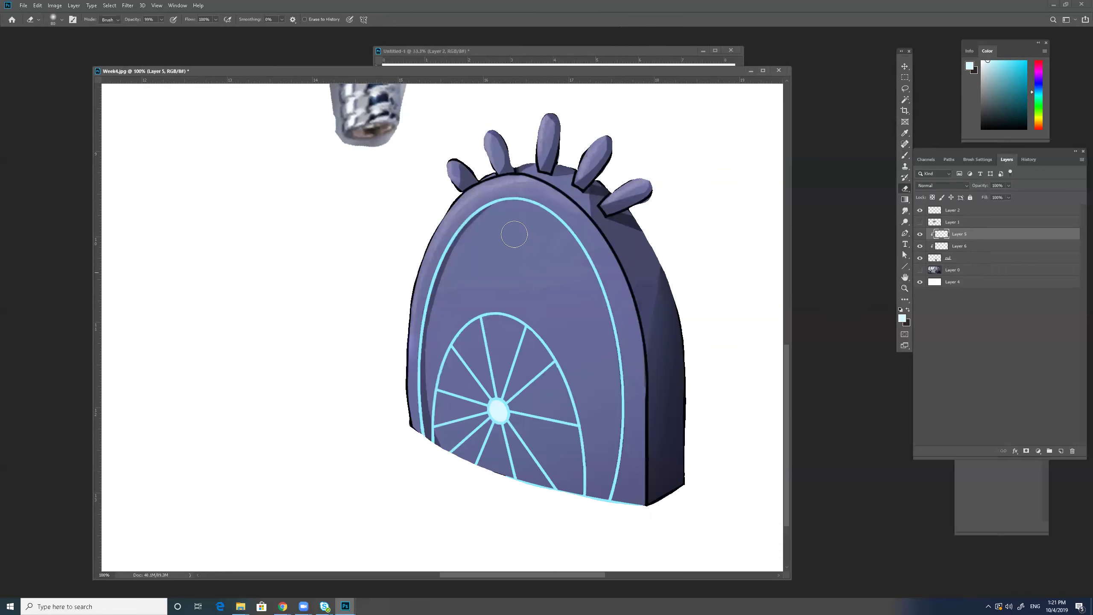
left_click_drag(530, 201, 448, 269)
right_click(513, 235)
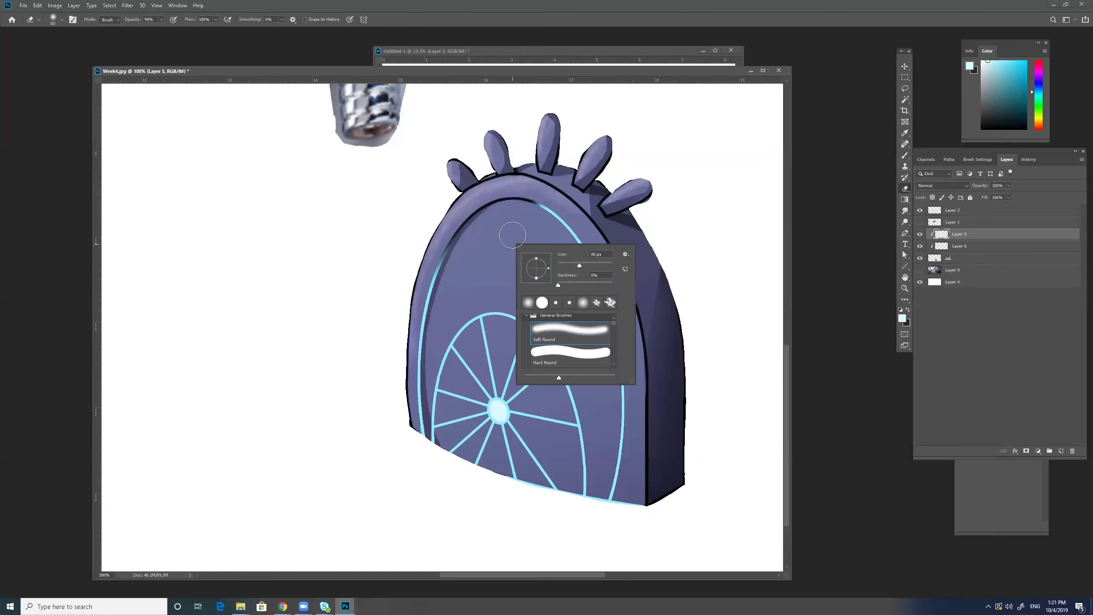
left_click(521, 203)
mouse_move(521, 202)
left_mouse_down()
mouse_move(586, 244)
mouse_move(617, 336)
mouse_move(619, 527)
mouse_move(629, 504)
mouse_move(598, 501)
mouse_move(646, 490)
left_mouse_up()
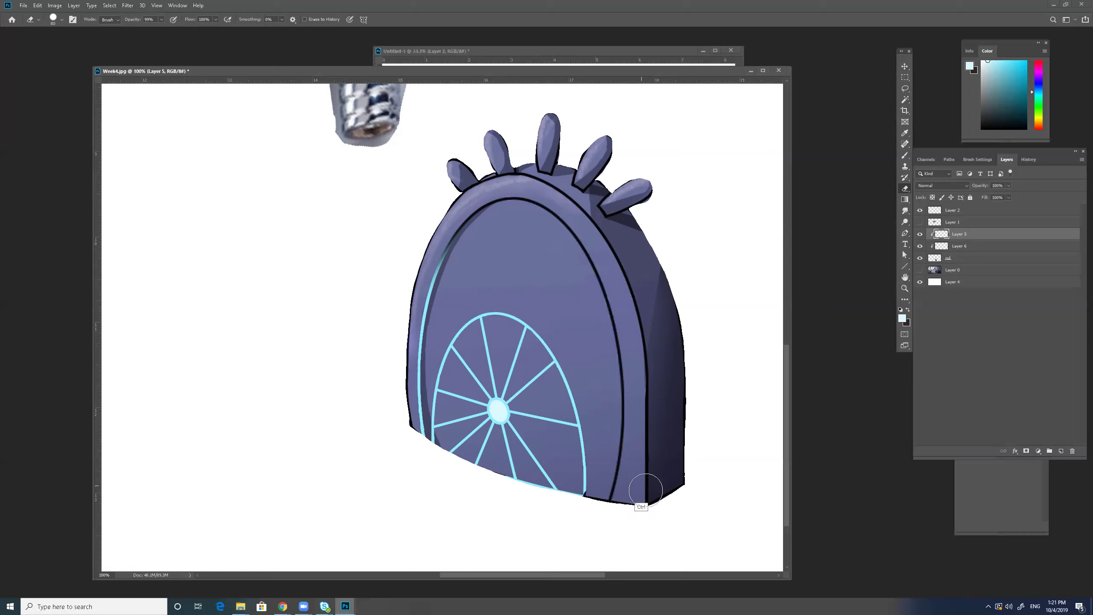
mouse_move(547, 226)
left_mouse_down()
mouse_move(429, 259)
mouse_move(412, 430)
left_mouse_up()
left_click_drag(654, 347, 661, 374)
key("v")
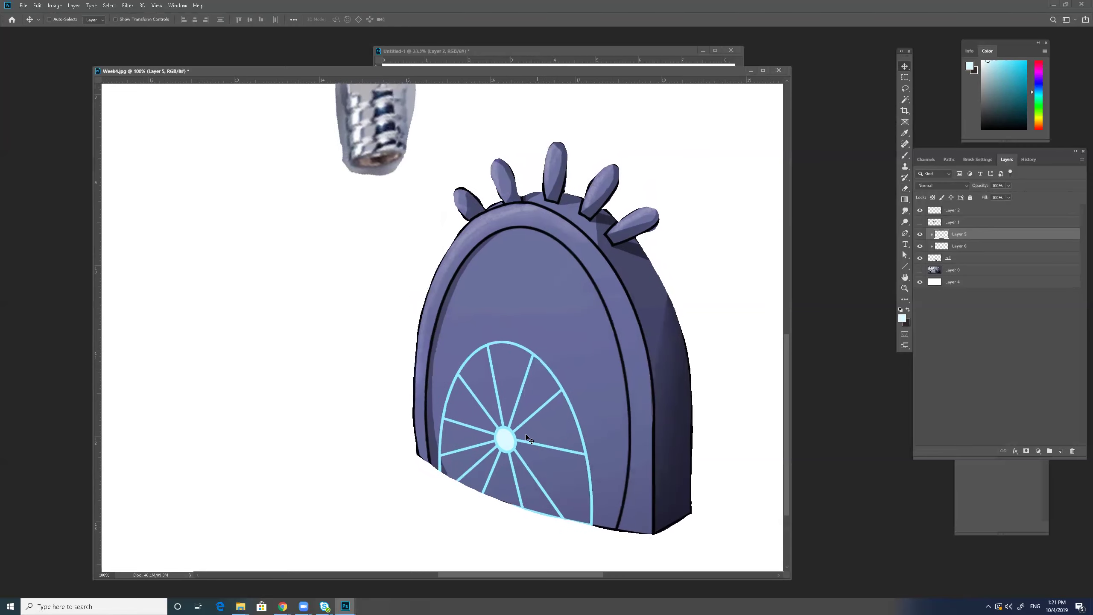
- Brush white onto the wheel hub on Layer 6 with that layer's transparent pixels locked
left_click(971, 247)
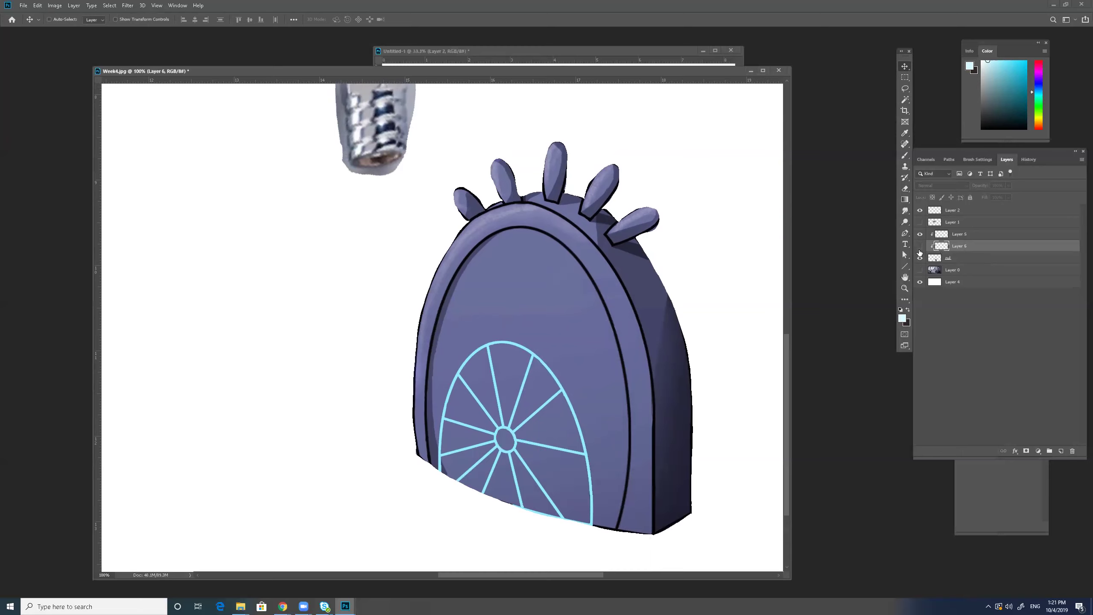
left_click(982, 61)
key("b")
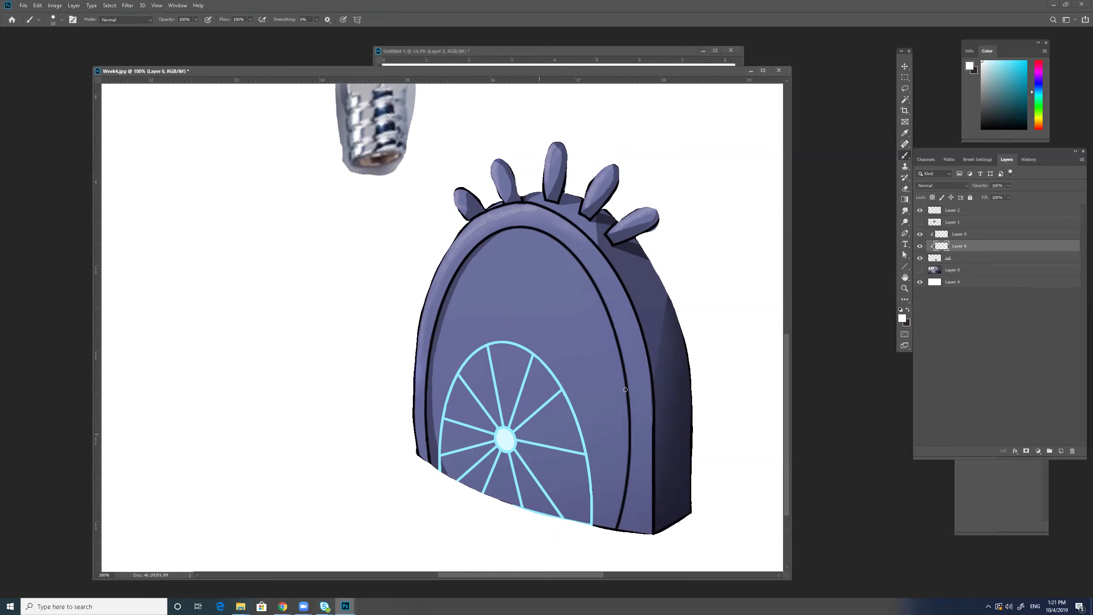
right_click(595, 413)
key("Escape")
key("Return")
key("slash")
key("Return")
- Add a clipped empty layer between the cyan line layer and the hub layer
left_click(964, 234)
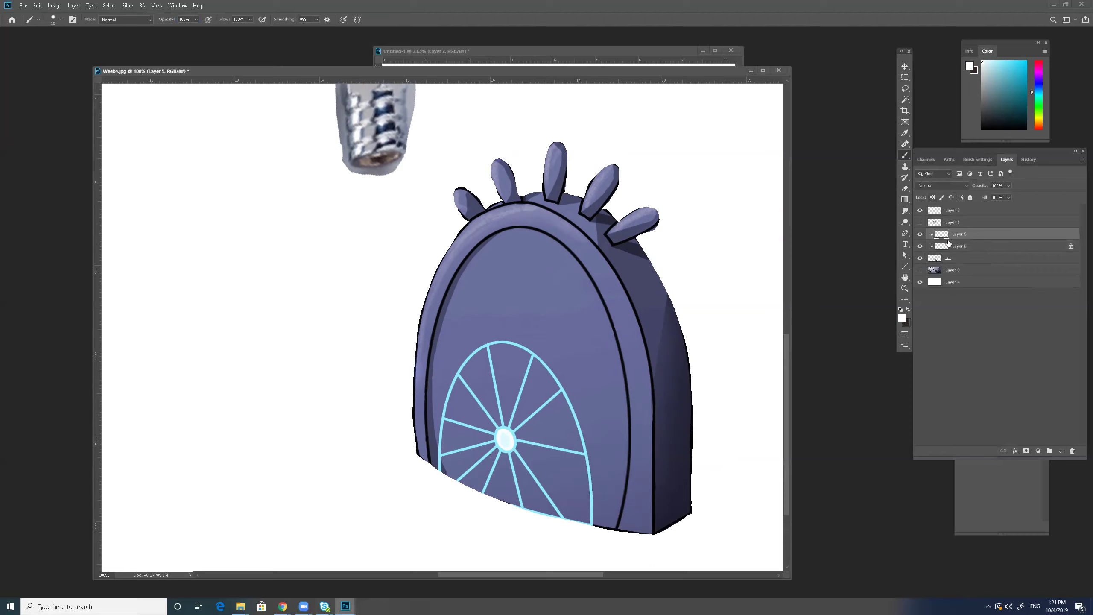
left_click(1059, 452)
left_click_drag(969, 237, 977, 253)
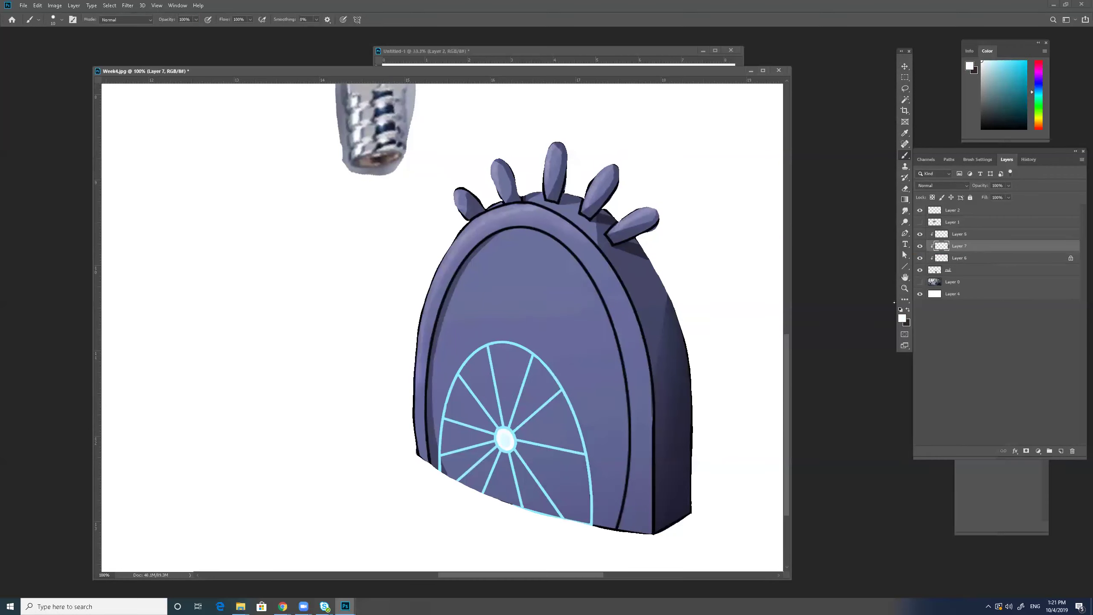
- Select the segments between the wheel spokes on Layer 5 with the Magic Wand, adding each segment to the selection
left_click(980, 236)
key("w")
left_click(512, 377)
left_click(538, 407, "shift")
left_click(561, 495, "shift")
left_click(526, 503, "shift")
left_click(501, 493, "shift")
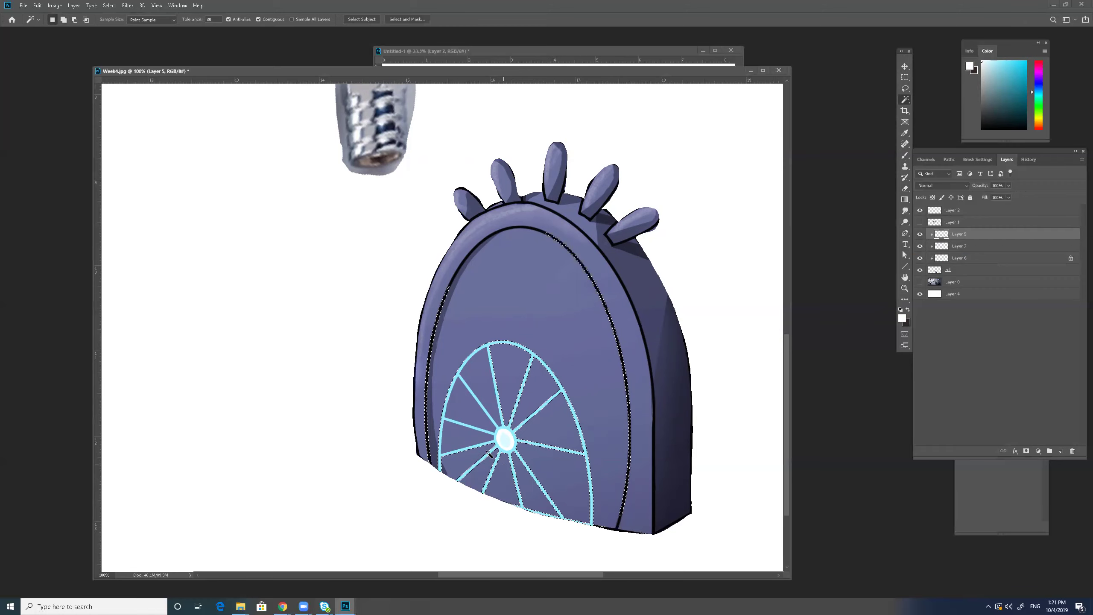
left_click(463, 437, "shift")
left_click(480, 415, "shift")
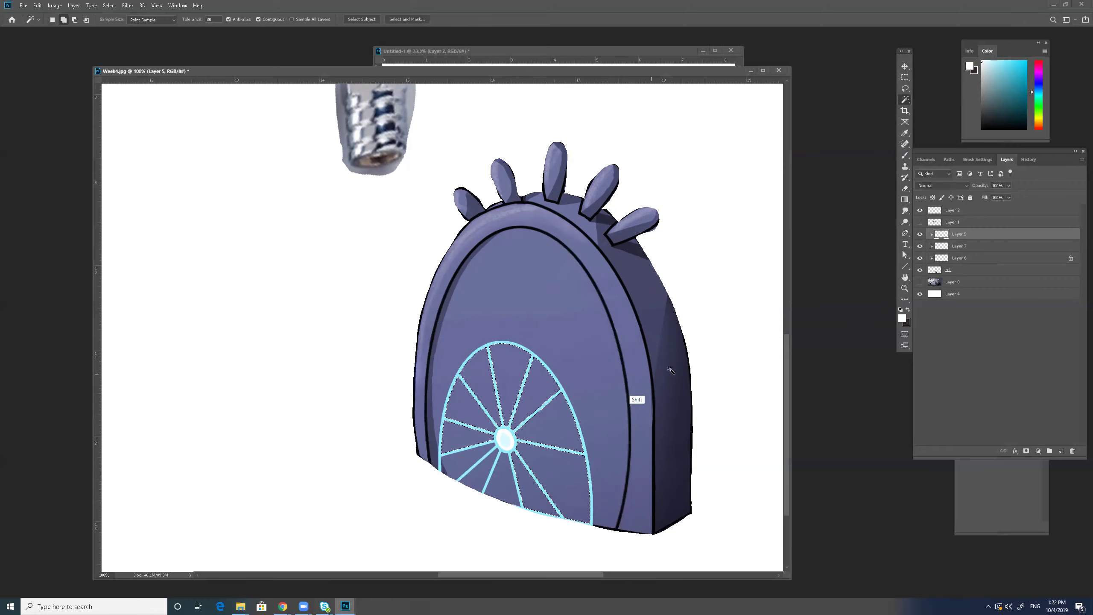
- Fill the selected wheel segments with light sky blue on Layer 7 and clear the selection
left_click(985, 246)
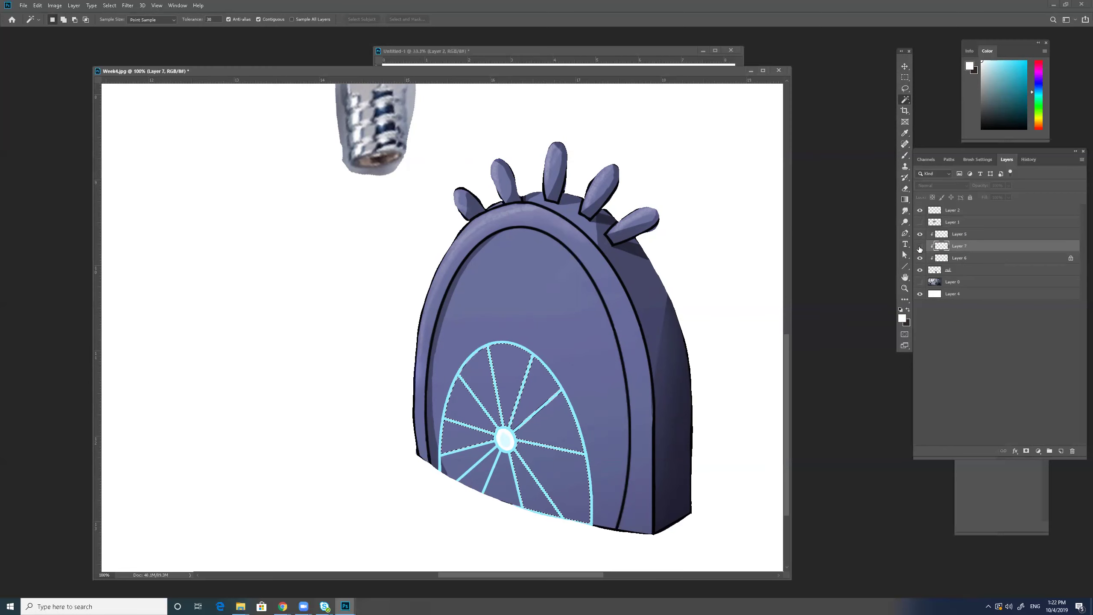
left_click(1001, 60)
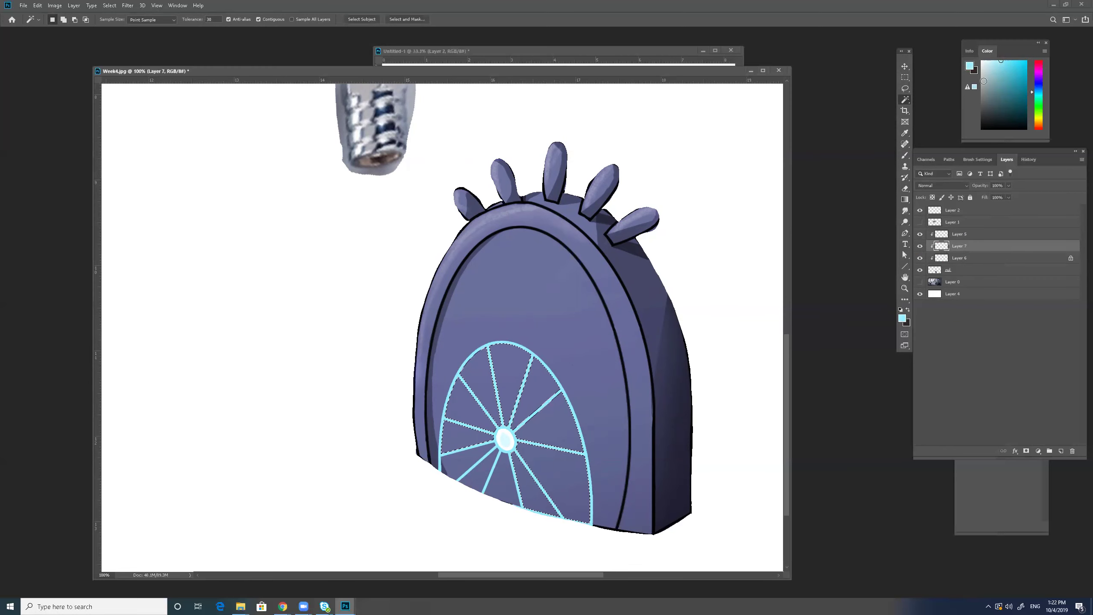
key("alt+BackSpace")
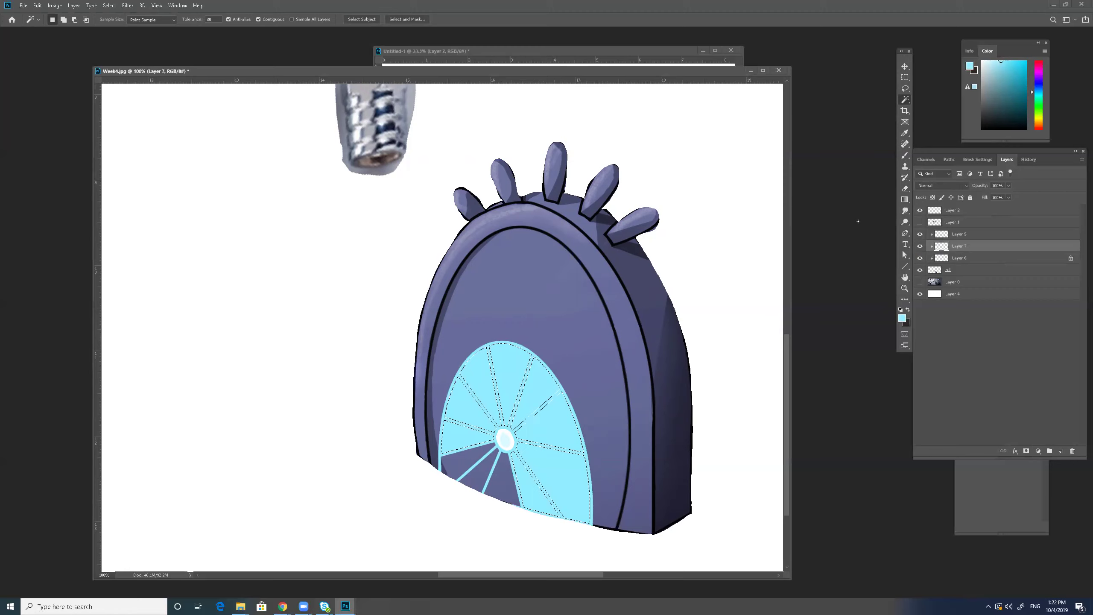
left_click(1039, 90)
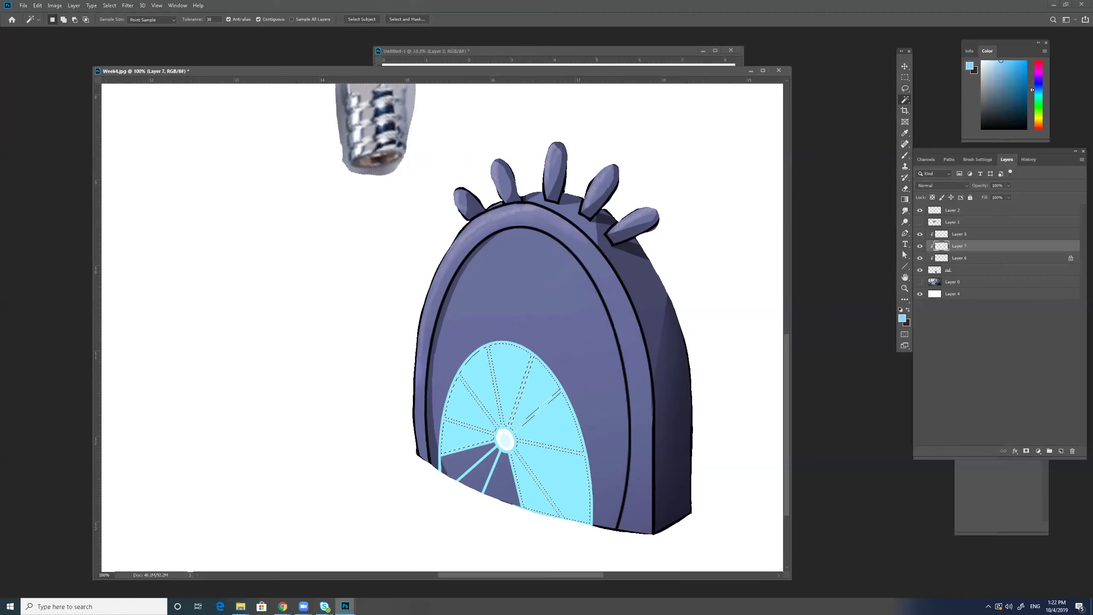
key("alt+BackSpace")
key("ctrl+d")
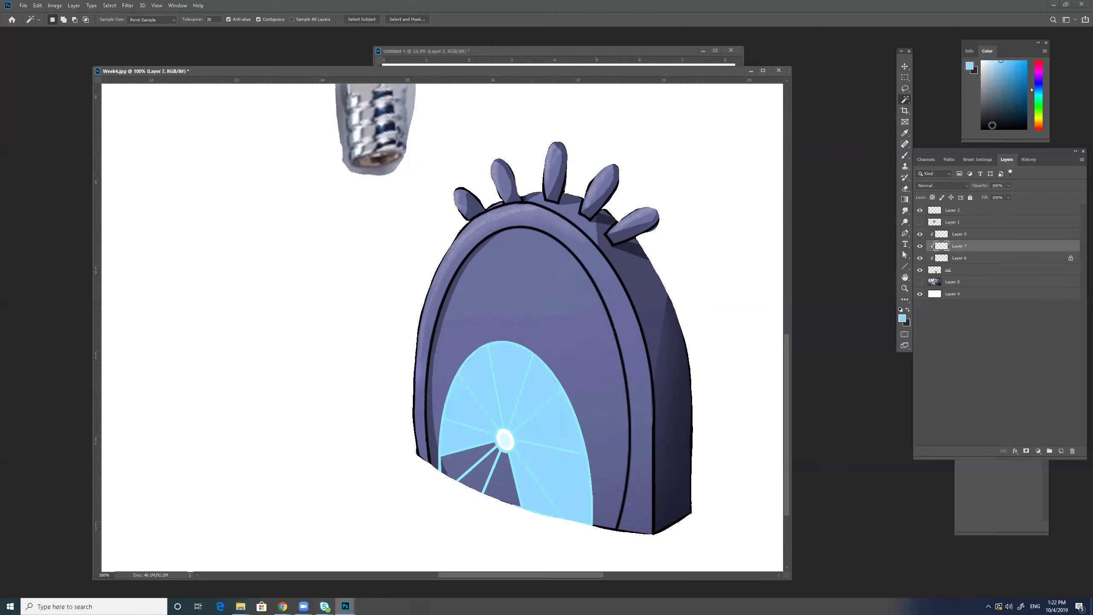
- Brush the remaining unfilled lower segments of the wheel with the same light sky blue on Layer 7
key("b")
mouse_move(501, 435)
left_mouse_down()
mouse_move(503, 474)
mouse_move(484, 459)
mouse_move(495, 467)
mouse_move(443, 468)
mouse_move(525, 484)
mouse_move(455, 474)
mouse_move(512, 500)
mouse_move(492, 490)
mouse_move(504, 488)
left_mouse_up()
key("ctrl+z")
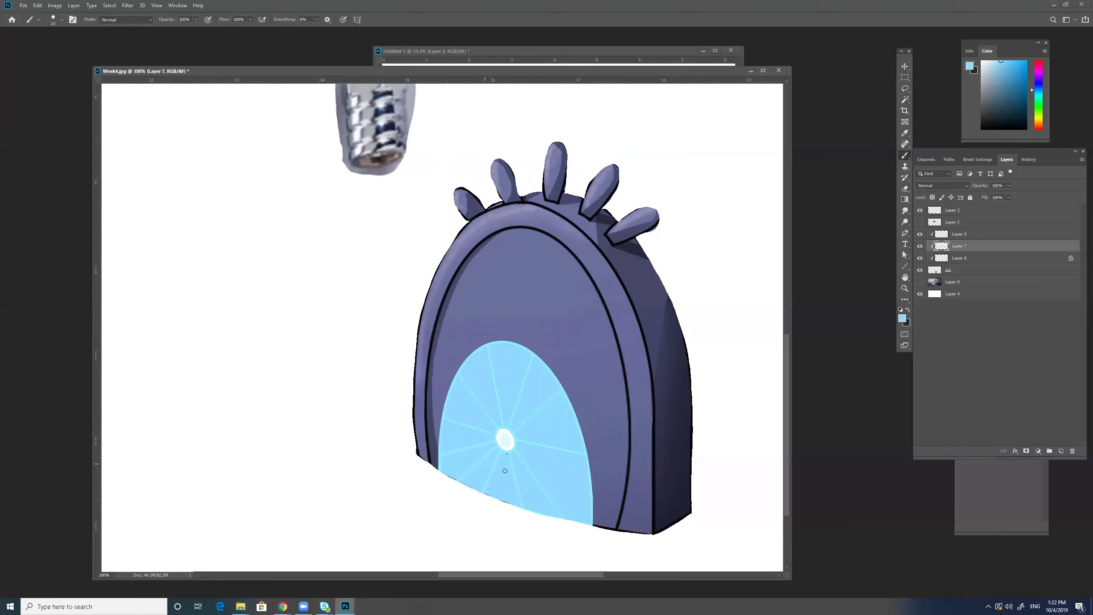
left_click_drag(443, 464, 462, 479)
- Select the panel inside the inner arch on the rul layer and darken it with a Levels black input of 36
left_click(960, 274)
key("w")
left_click(568, 303)
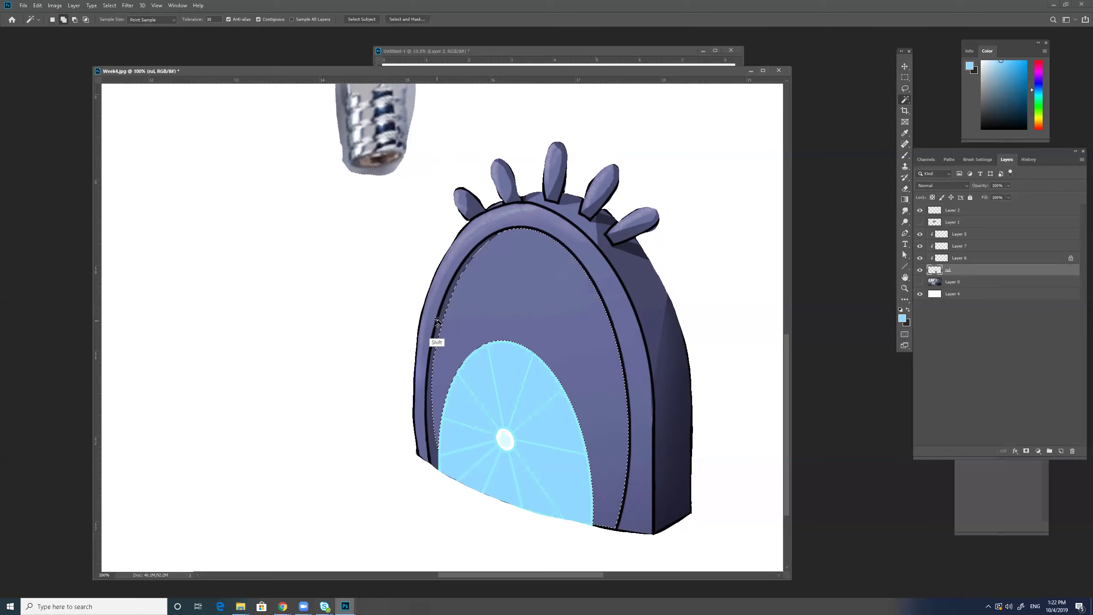
key("ctrl+l")
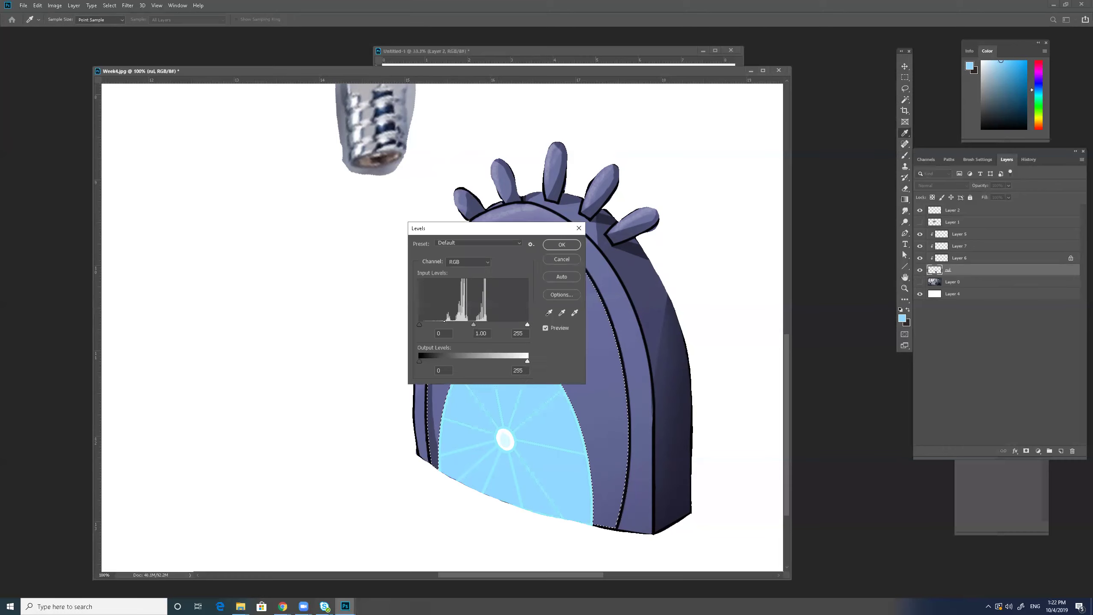
left_click_drag(474, 228, 776, 211)
left_click_drag(722, 308, 735, 308)
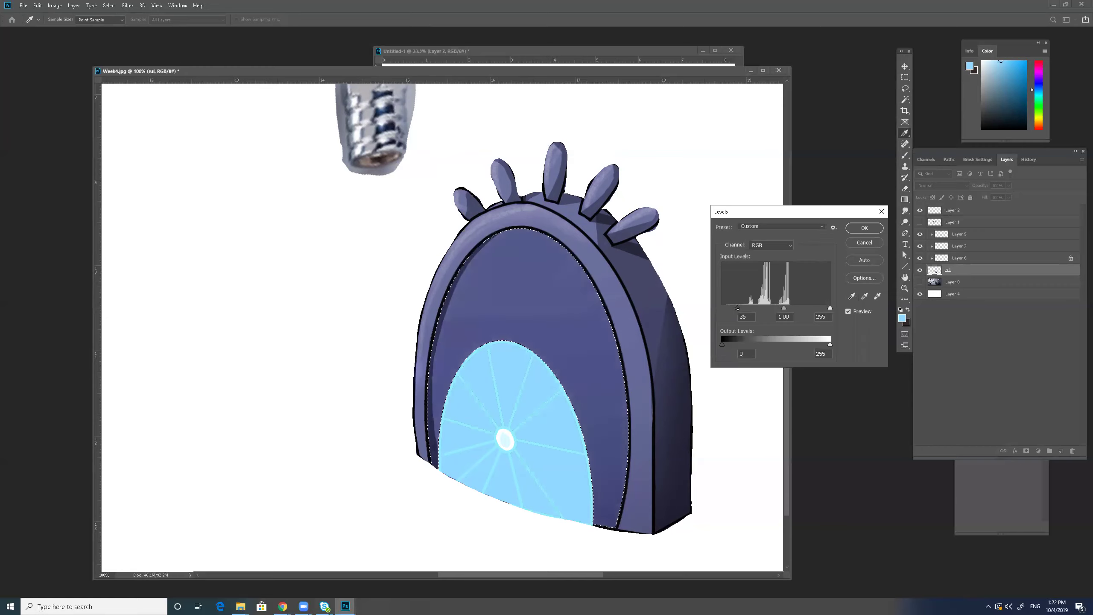
key("Return")
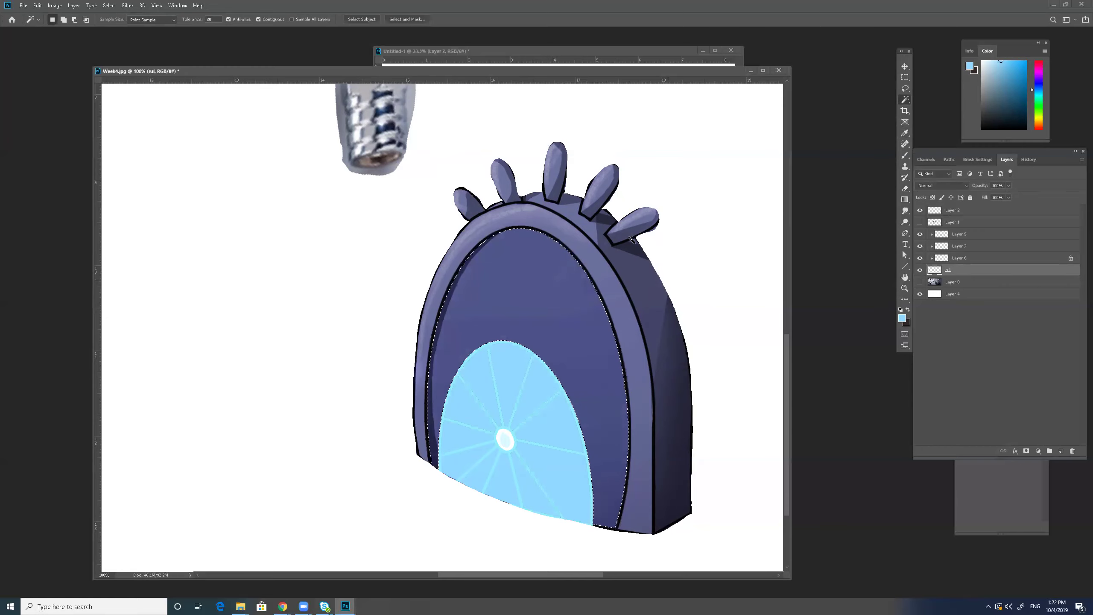
- Select the front rim around the arch, brighten it with a Levels white input of 217, and deselect
left_click(499, 219, "shift")
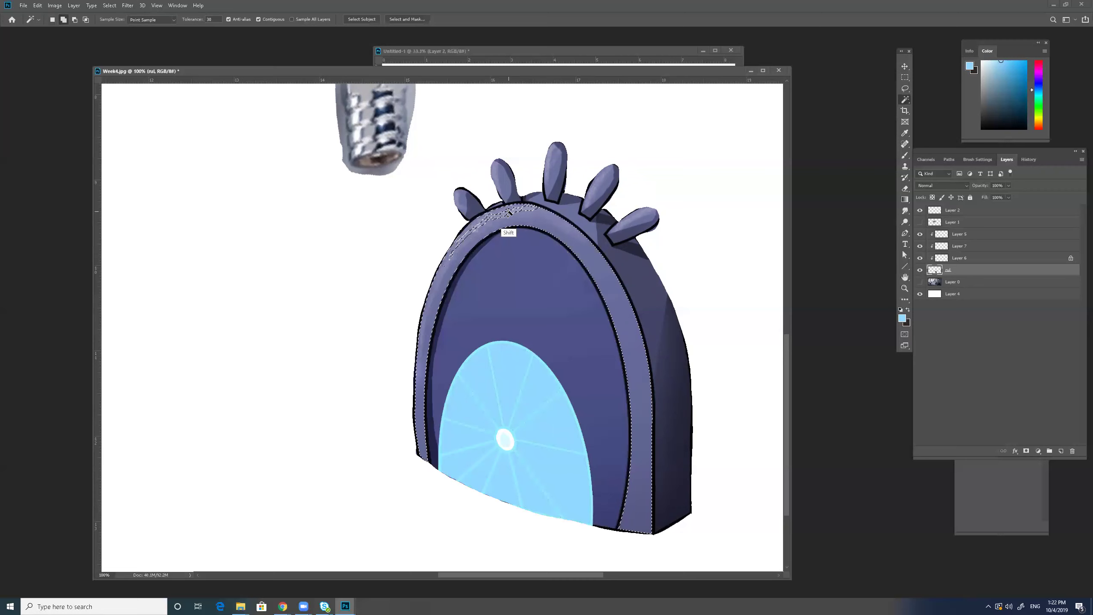
key("ctrl+l")
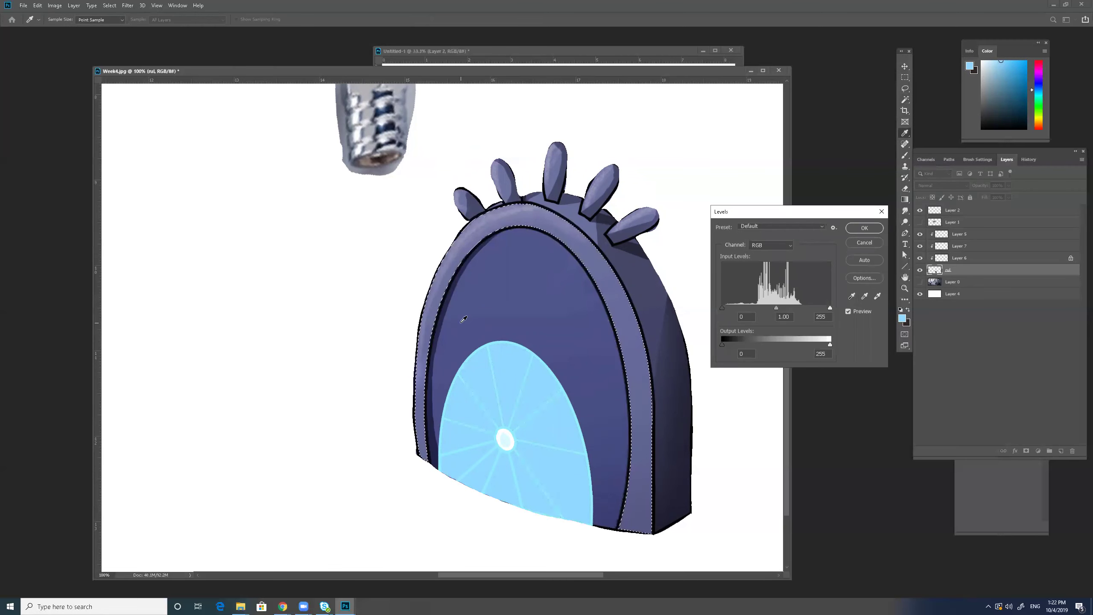
left_click_drag(829, 308, 816, 307)
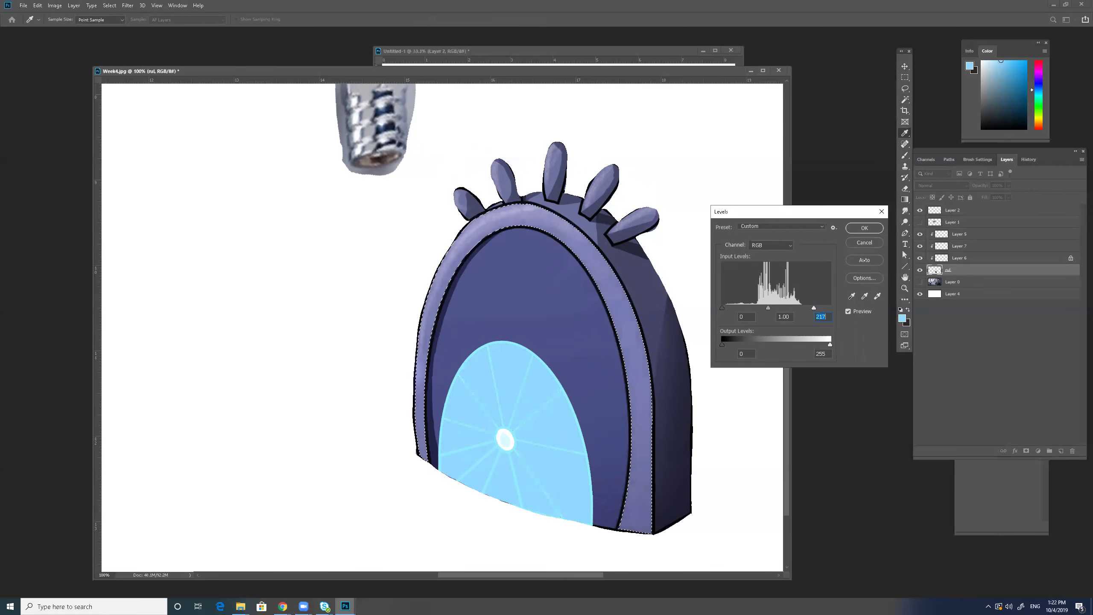
key("Return")
key("ctrl+d")
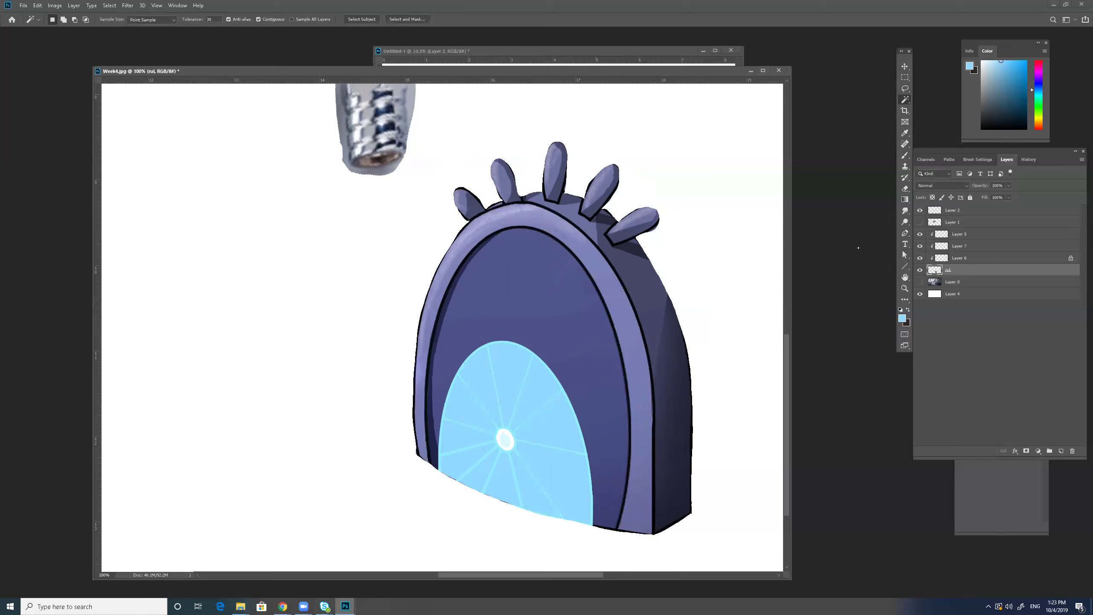
- Select the spikes along the top of the console with the Magic Wand and add a clipped layer above rul
left_click(634, 219, "shift")
left_click(473, 208, "shift")
left_click(1061, 451)
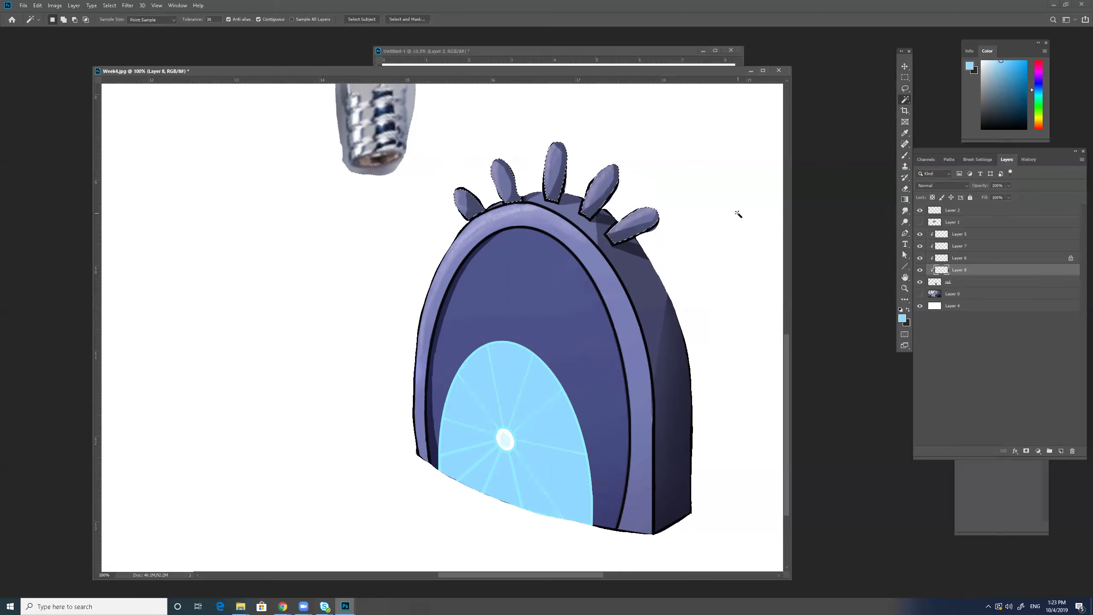
- Copy the selected spikes from the rul layer onto a new layer and clip it to rul
key("ctrl+j")
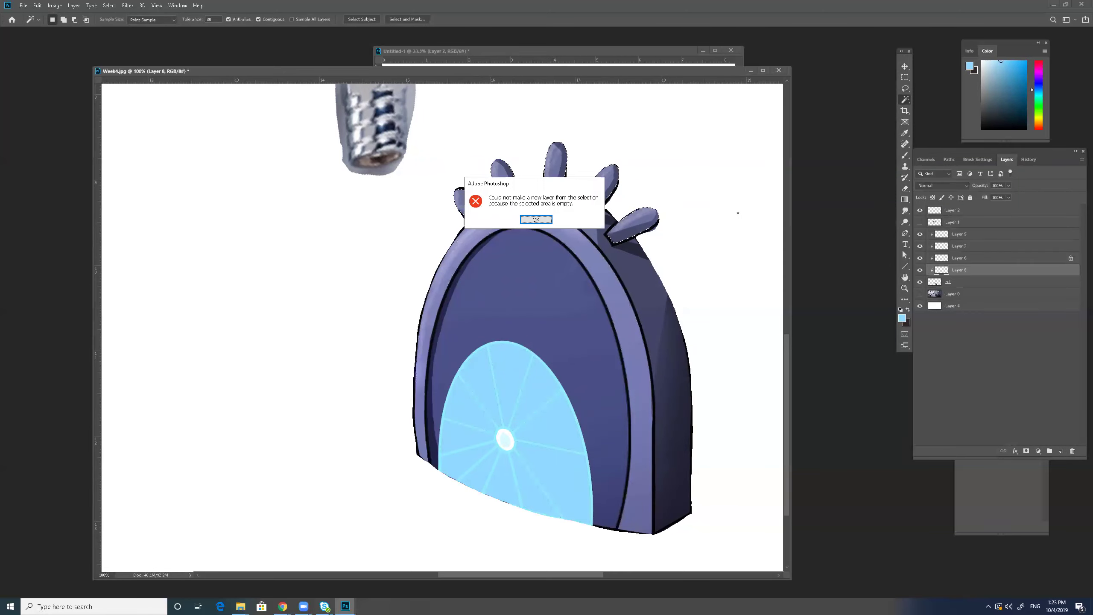
key("Return")
left_click(977, 282)
key("ctrl+j")
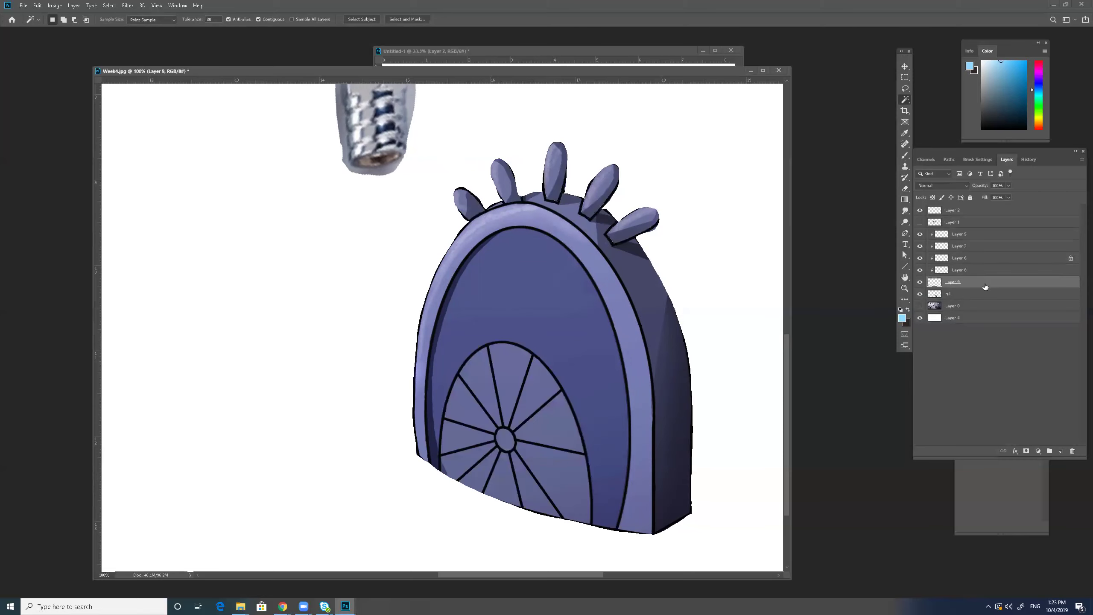
left_click(986, 287, "alt")
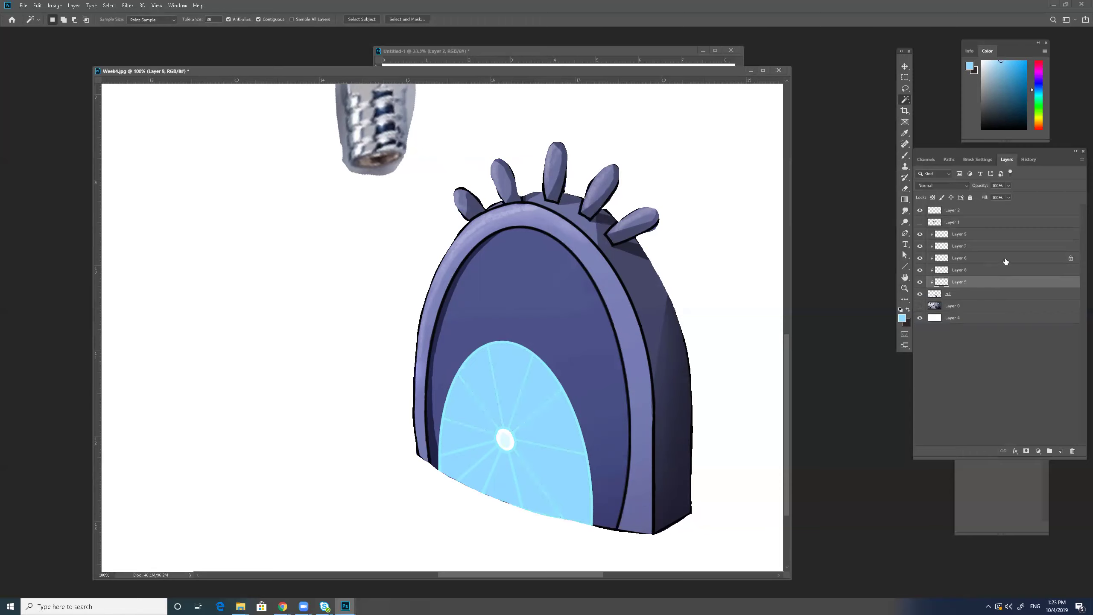
- Shift the hue of the copied spikes from purple to a greyish steel blue with Hue/Saturation
key("ctrl+u")
key("Down")
key("Down")
key("Down")
key("Down")
key("Down")
key("Down")
key("Down")
key("Down")
key("Down")
key("Down")
key("Down")
key("Down")
key("Down")
key("Down")
key("Down")
key("Down")
key("Down")
key("Down")
key("Down")
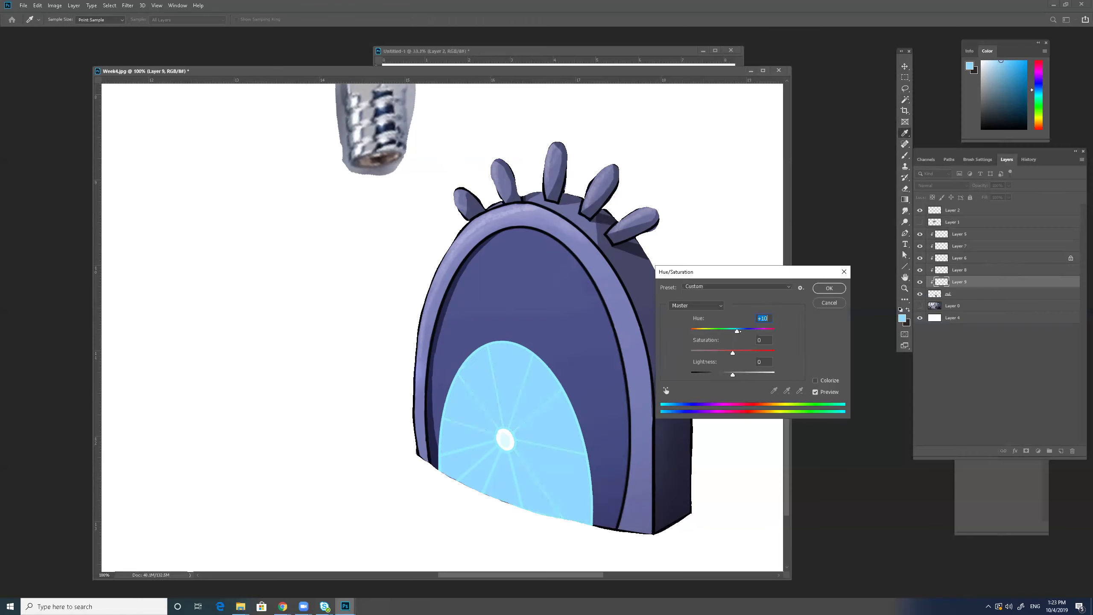
key("Down")
key("Down")
key("Up")
key("Return")
key("w")
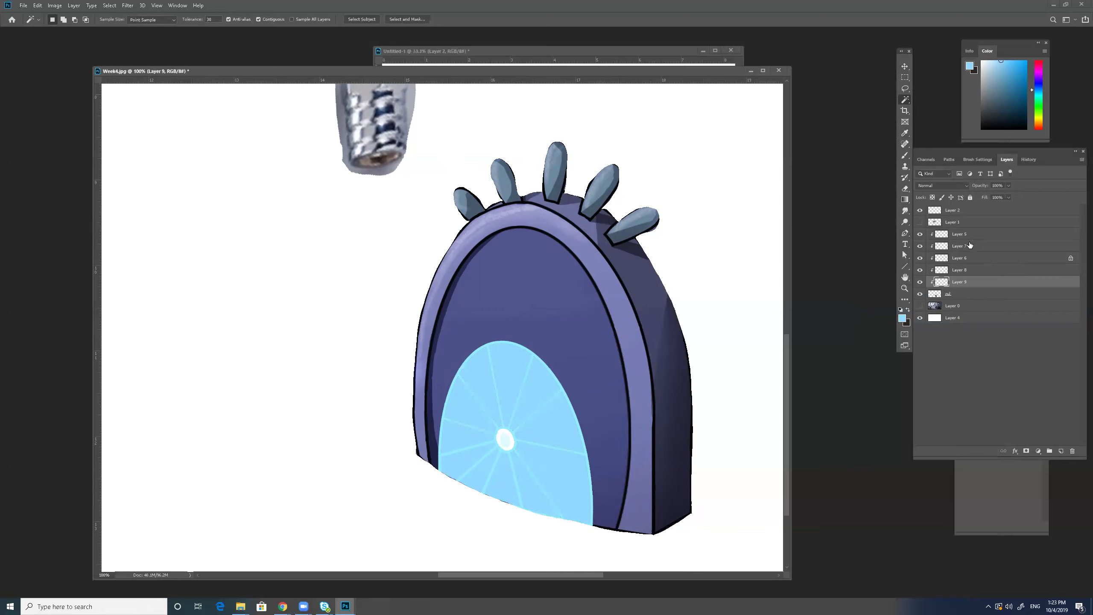
- Examine the reflections on the chrome bolt reference and compare them with the recoloured spikes and wheel of the console
left_click(919, 257)
left_click(920, 258)
scroll(442, 327, "up", 2)
scroll(789, 322, "up", 2)
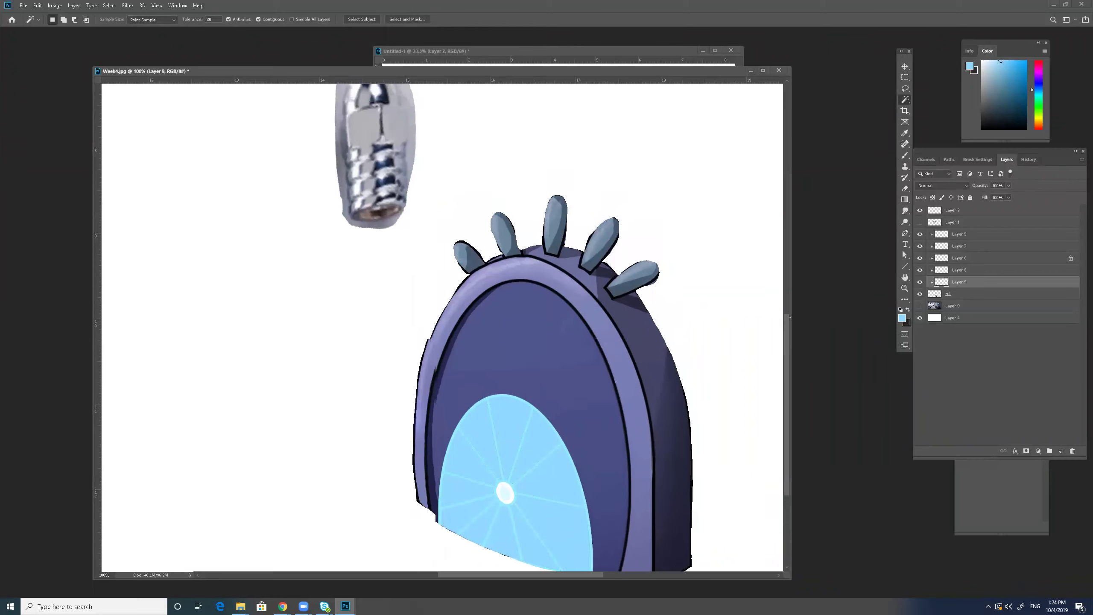
scroll(797, 279, "up", 2)
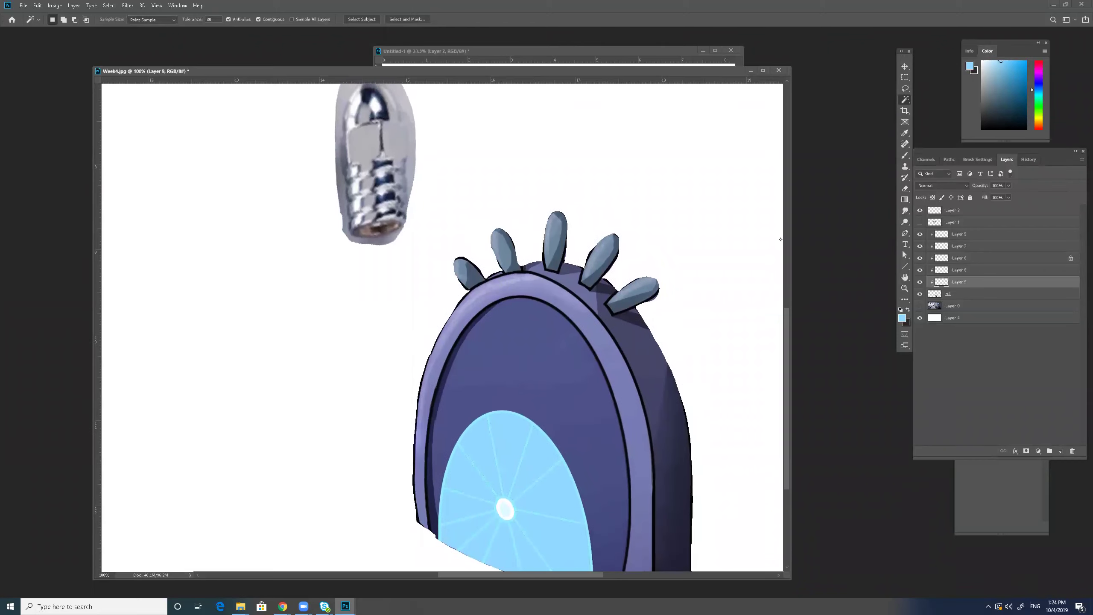
scroll(442, 327, "up", 3)
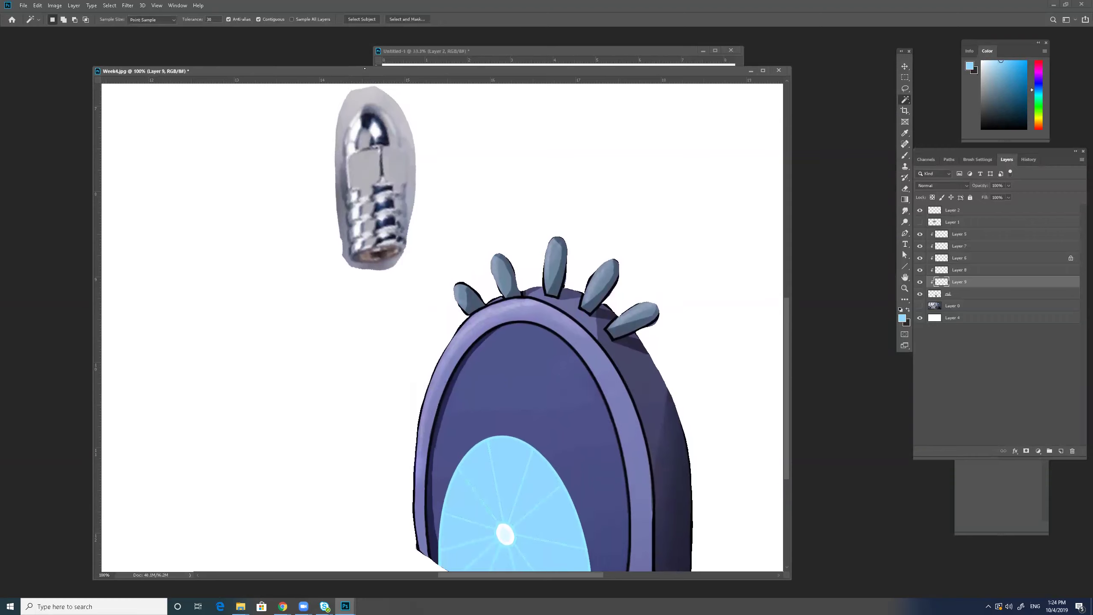
scroll(363, 142, "up", 3)
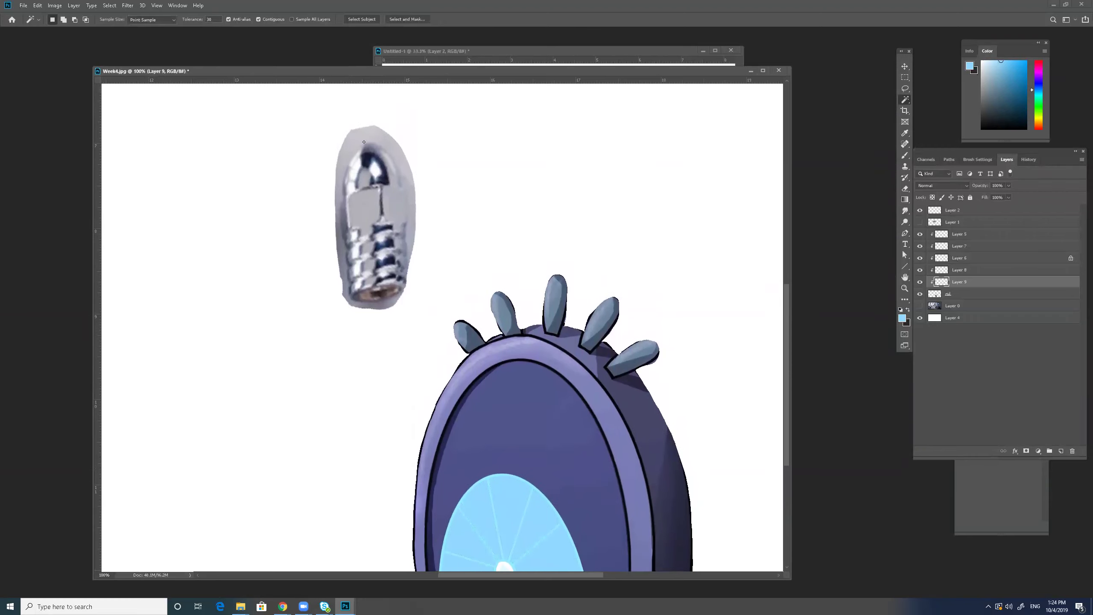
scroll(351, 231, "up", 6)
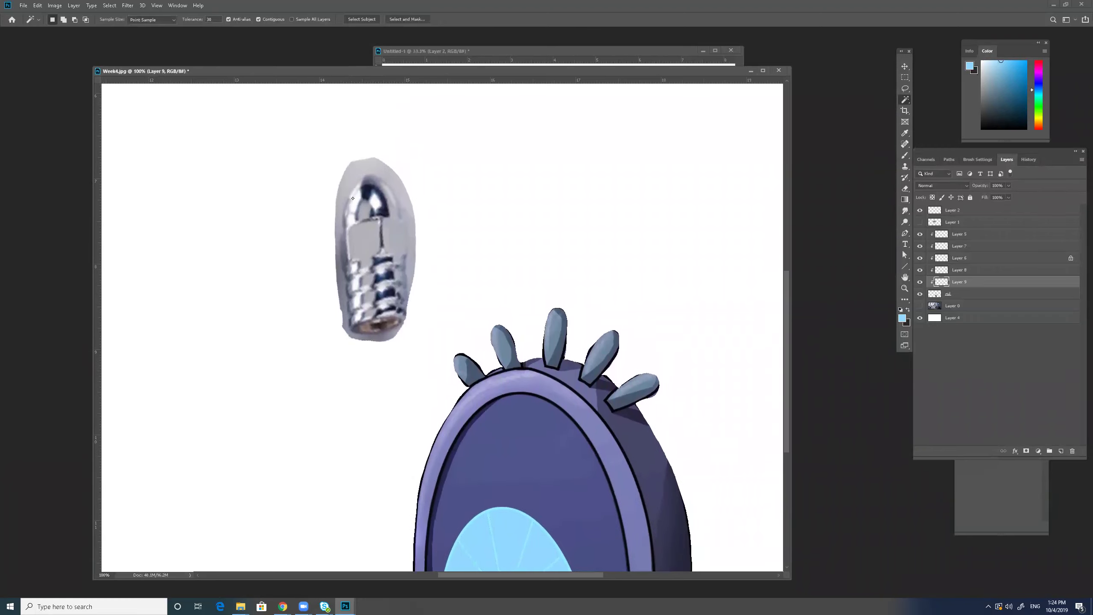
scroll(484, 252, "up", 3)
scroll(484, 252, "down", 8)
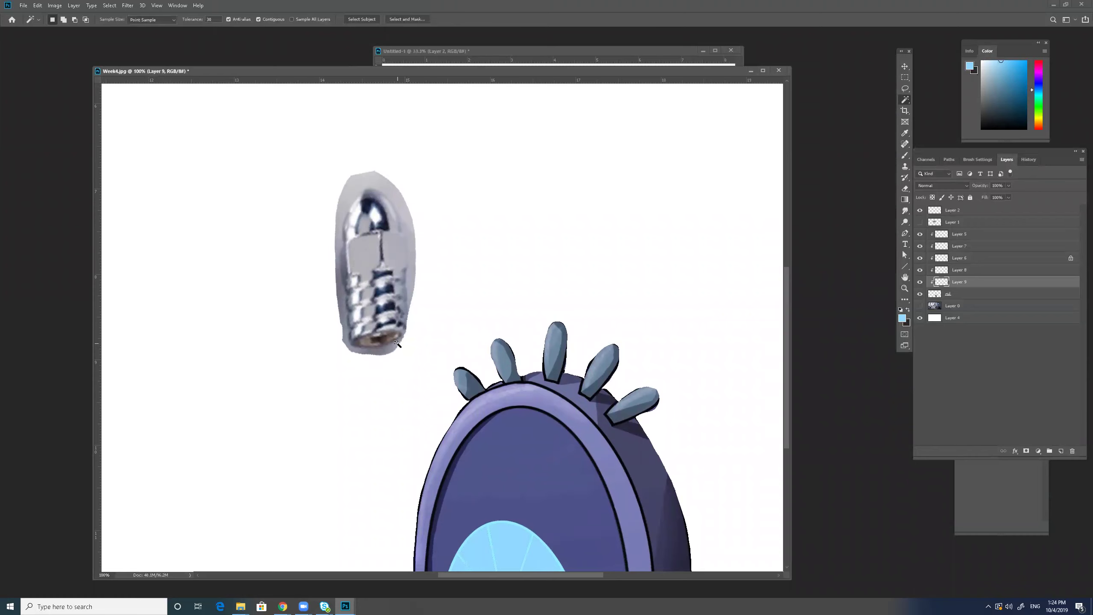
scroll(442, 327, "down", 4)
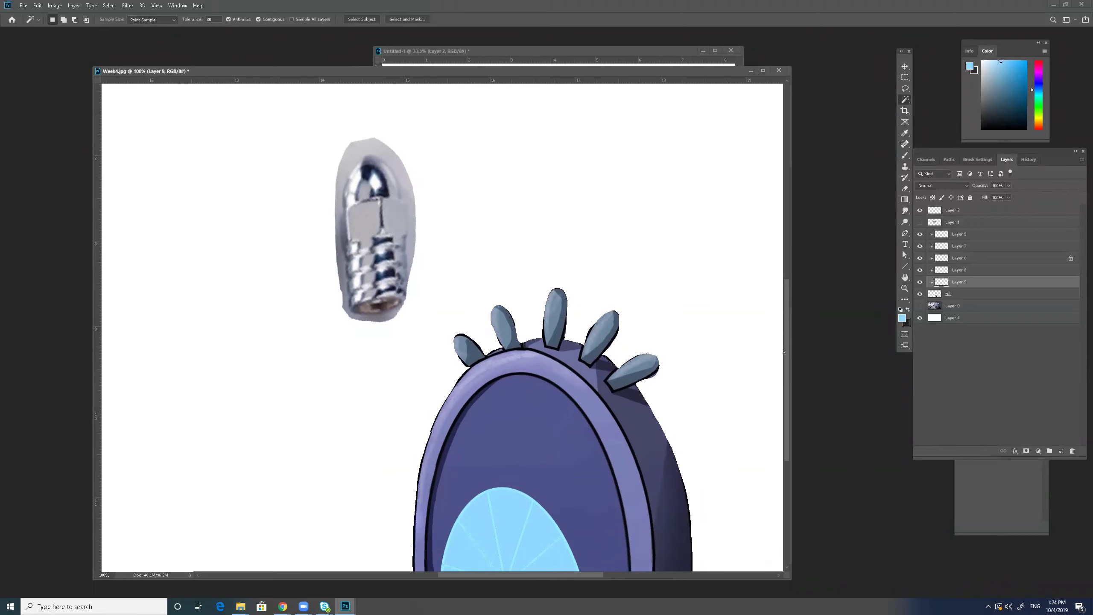
scroll(659, 68, "down", 6)
left_click_drag(658, 68, 666, 38)
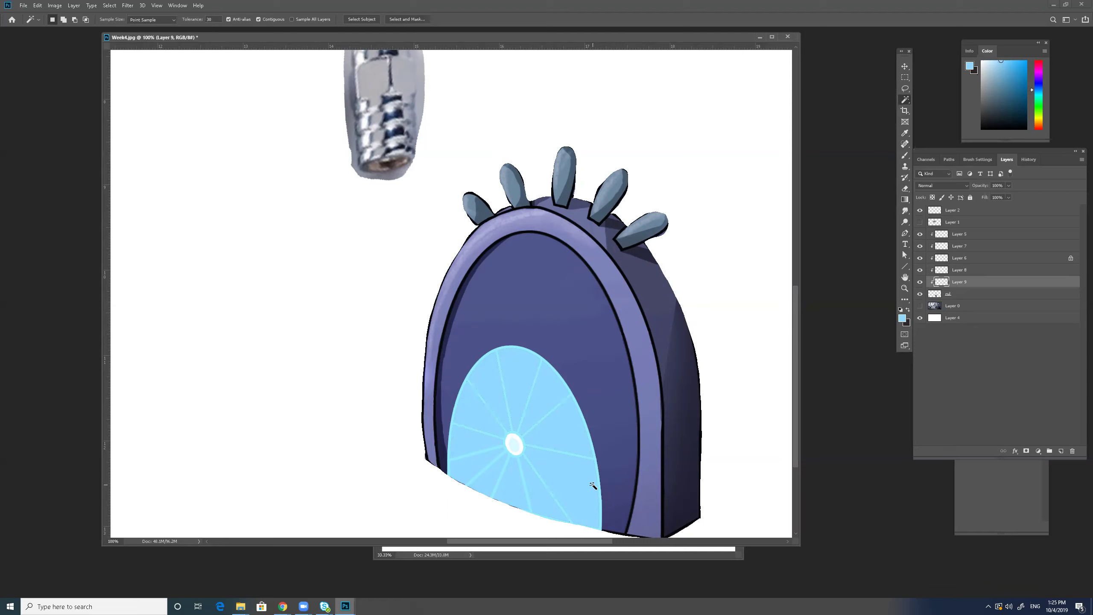
- Sketch a red guide line between the front rim and the wheel on a new layer, and delete that layer
left_click_drag(1038, 90, 1039, 60)
left_click(1027, 62)
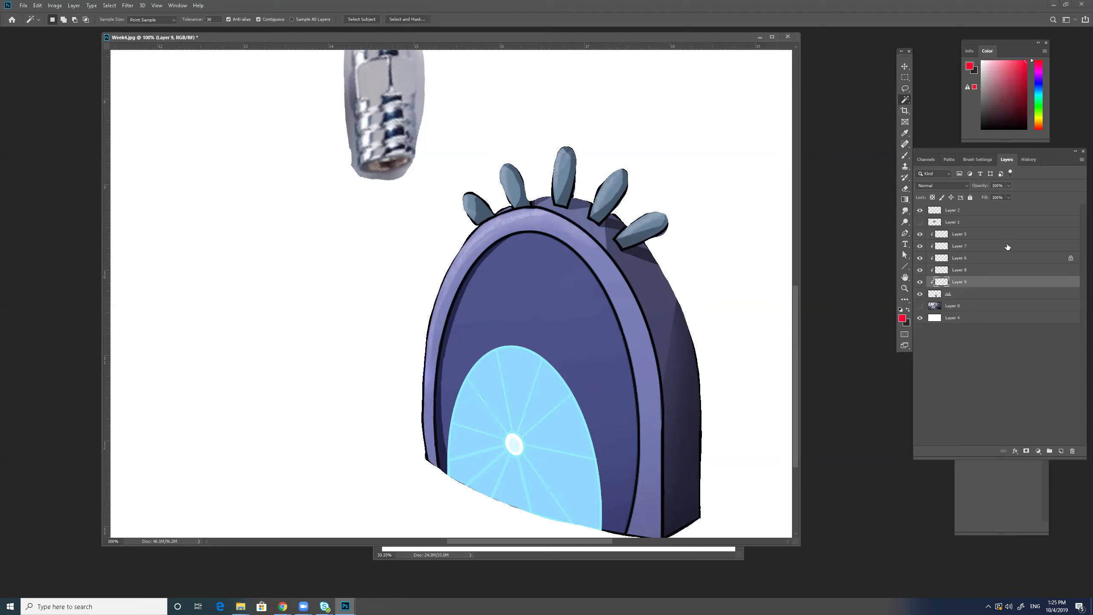
left_click_drag(1007, 246, 1017, 238)
left_click(1060, 451)
key("b")
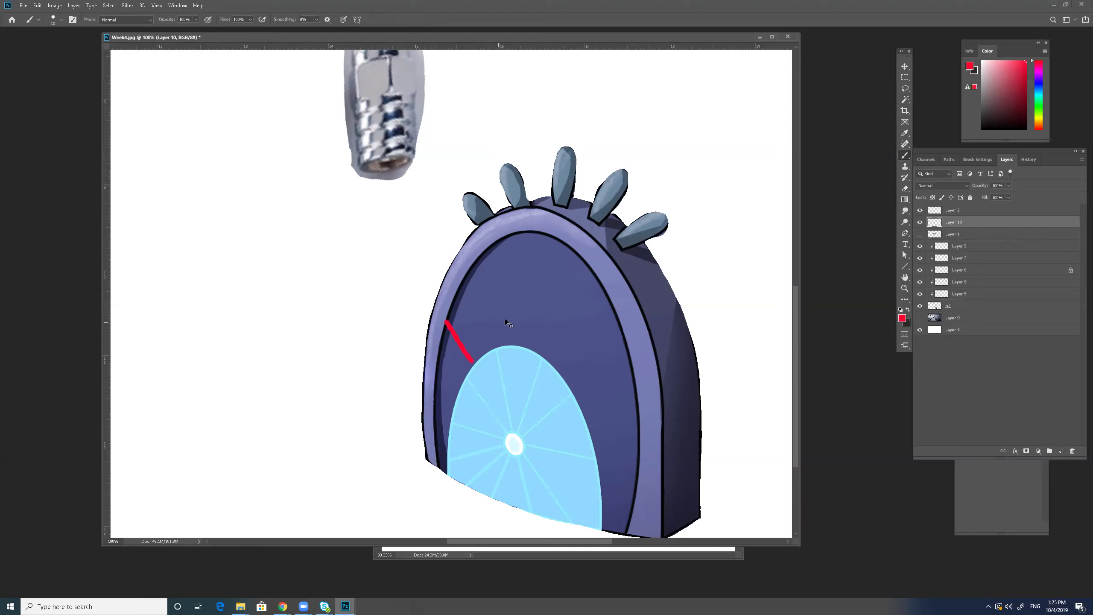
left_click(343, 20)
left_click(1071, 452)
key("Return")
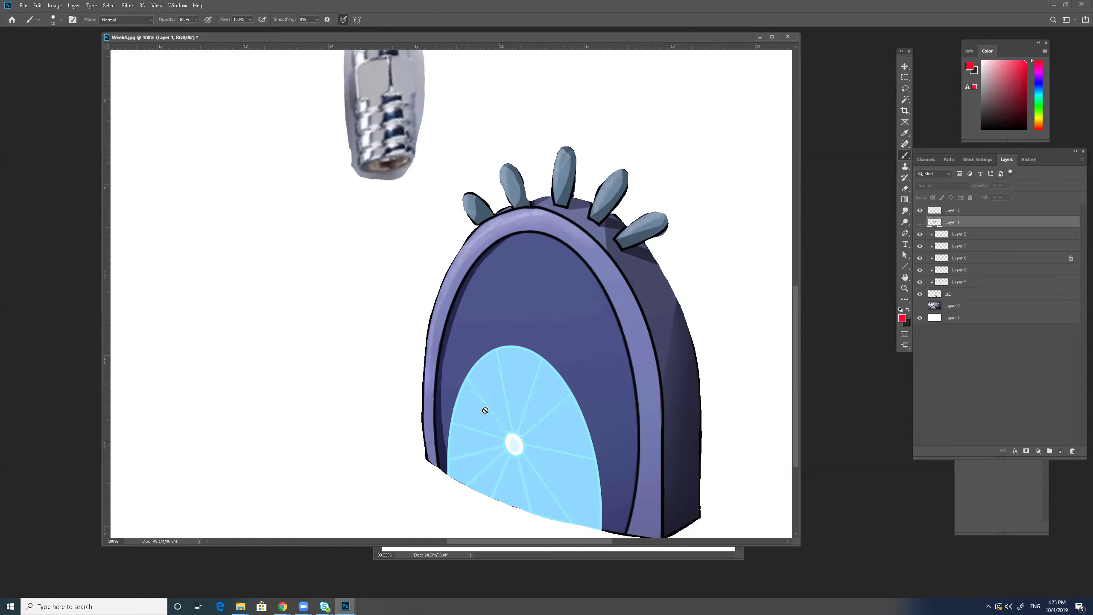
- Add an empty layer below Layer 1 and a Hue/Saturation adjustment above it with hue +17, raised saturation and lowered lightness
left_click(1061, 451, "ctrl")
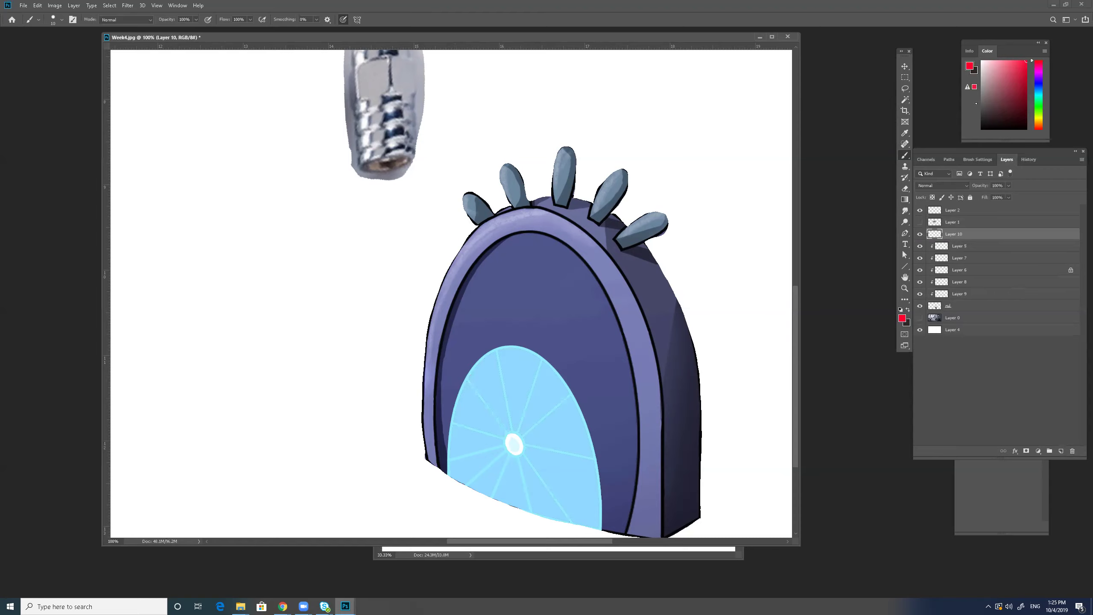
key("i")
left_click(515, 369)
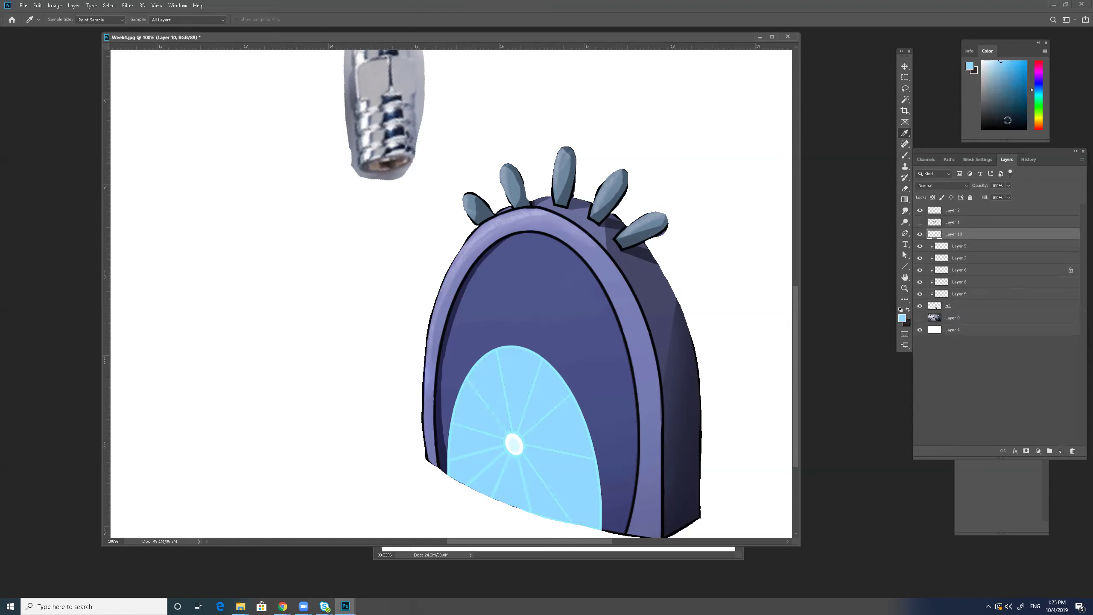
left_click(1039, 451)
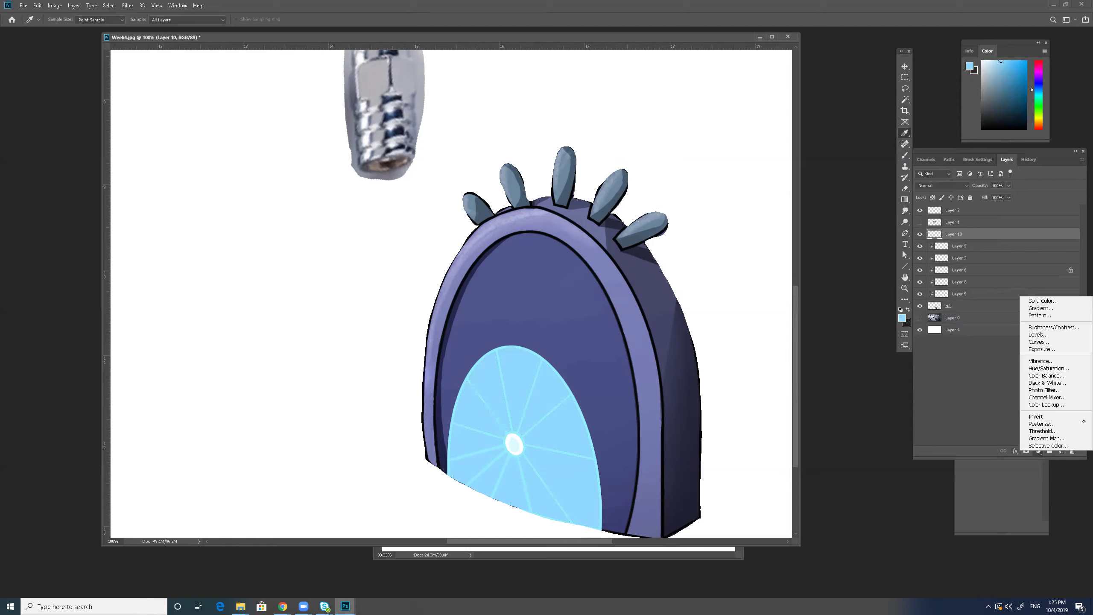
left_click(1067, 368)
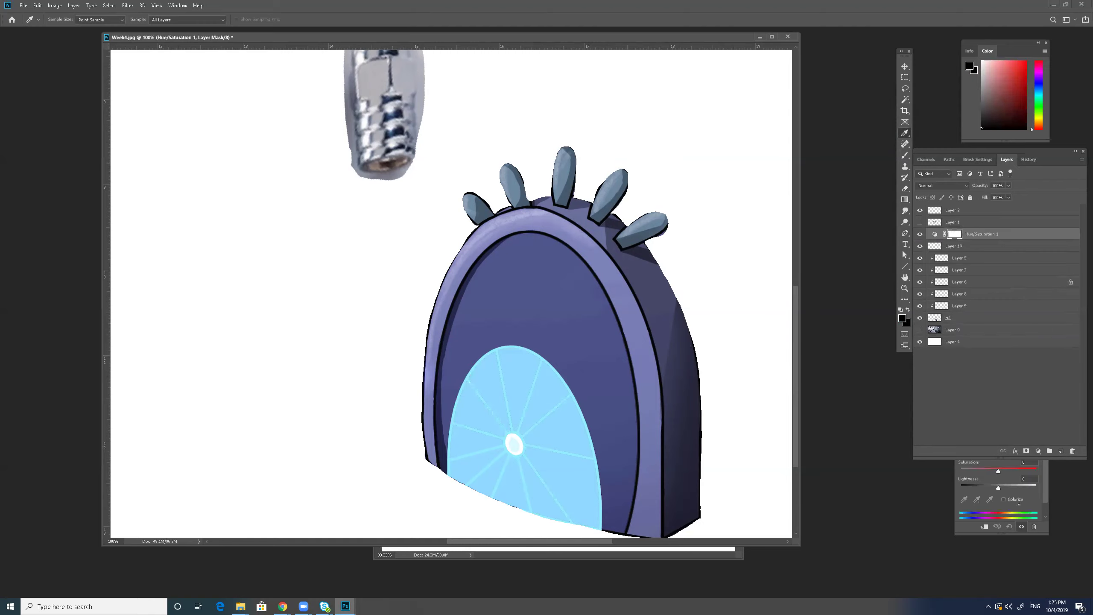
left_click_drag(998, 488, 987, 488)
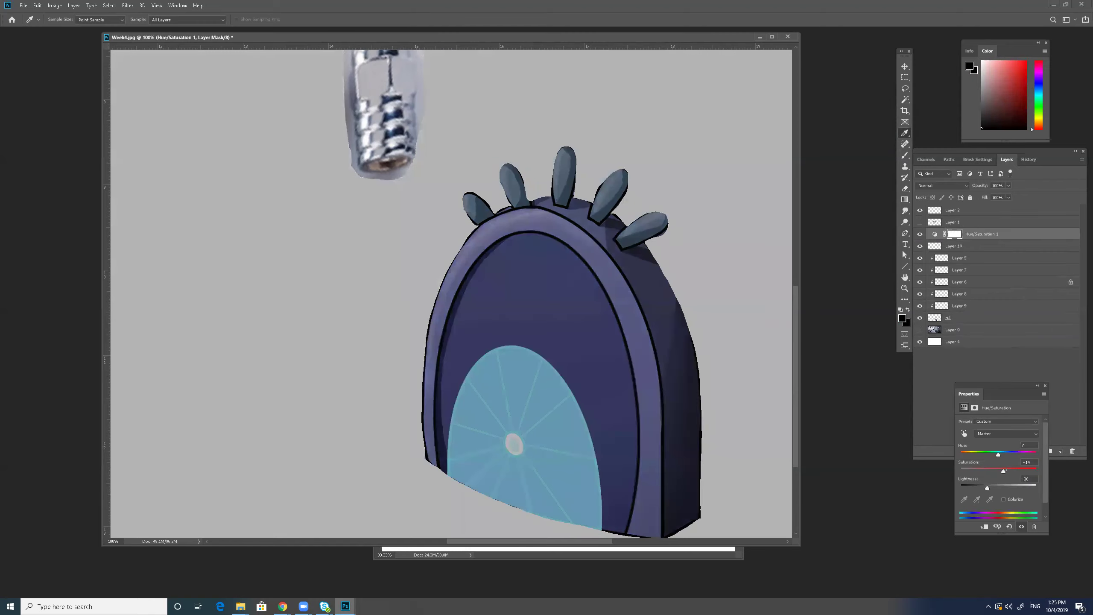
left_click_drag(1003, 454, 1005, 454)
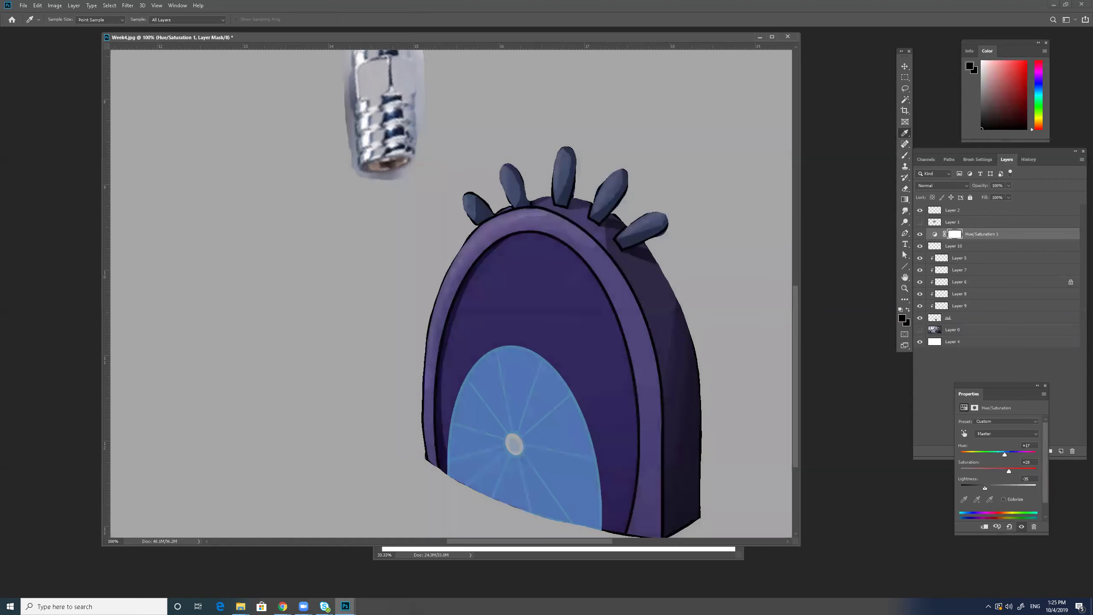
- Invert the adjustment's mask to black and brush white along the wheel's upper-left inner edge to reveal a thin shadow
key("ctrl+i")
key("b")
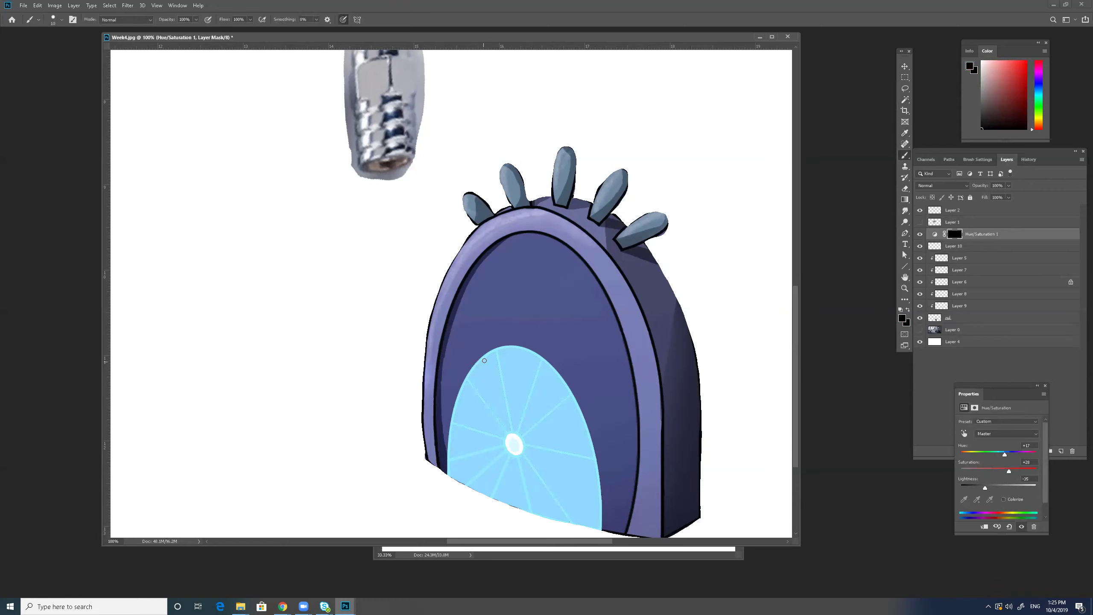
key("x")
left_click_drag(473, 371, 455, 417)
key("ctrl+z")
mouse_move(450, 458)
left_mouse_down()
mouse_move(458, 410)
mouse_move(450, 477)
mouse_move(467, 386)
left_mouse_up()
left_click_drag(506, 350, 506, 353)
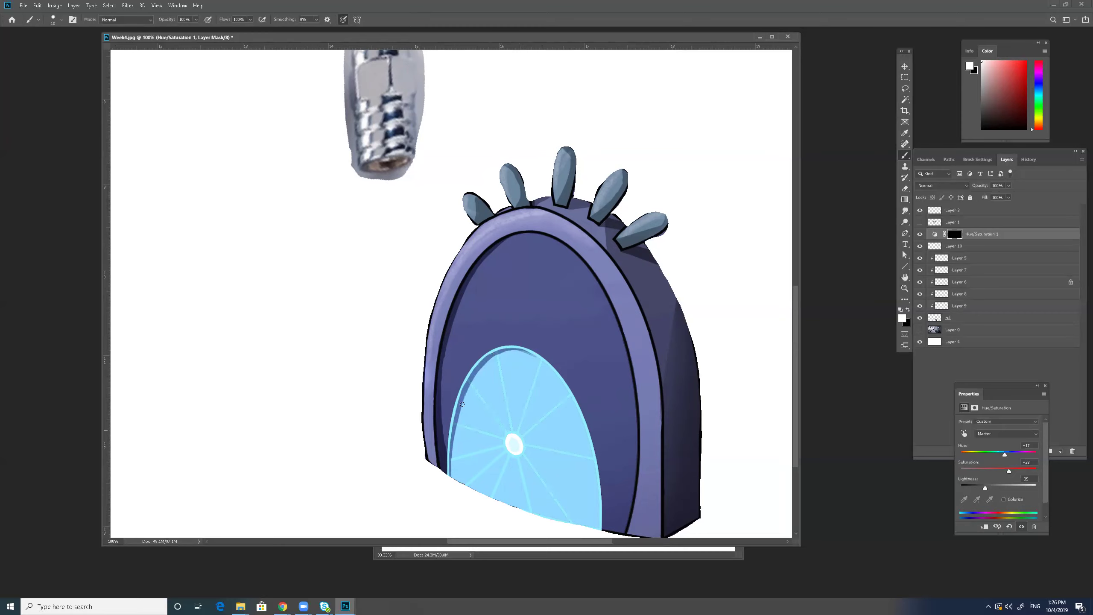
- Extend and even out the thin shadow on the mask along the top inner edge of the wheel
key("z")
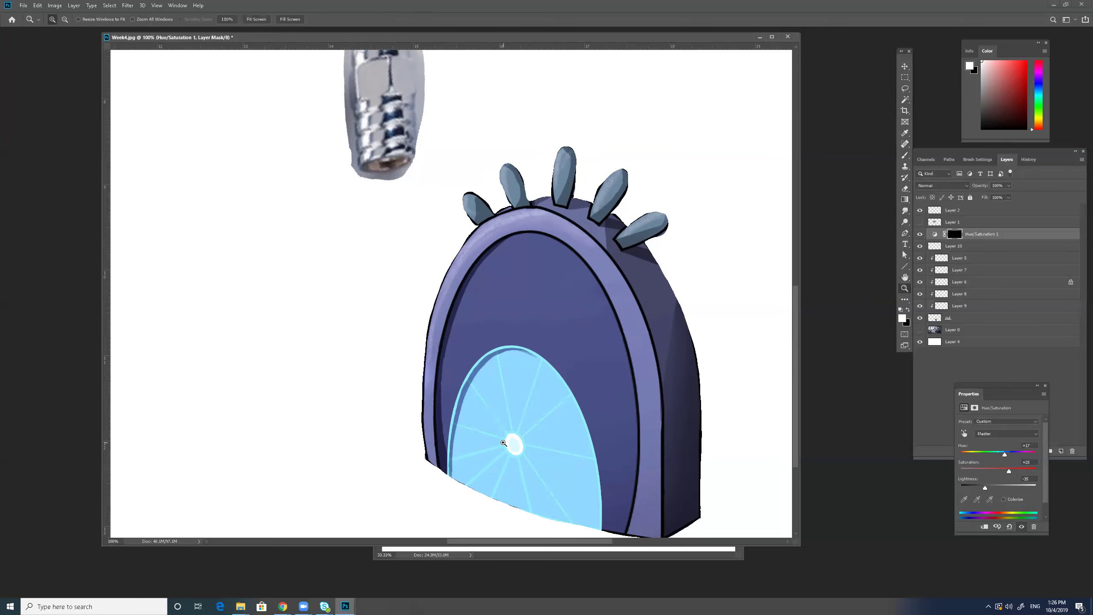
left_click(506, 446)
left_click_drag(556, 369, 539, 270)
key("b")
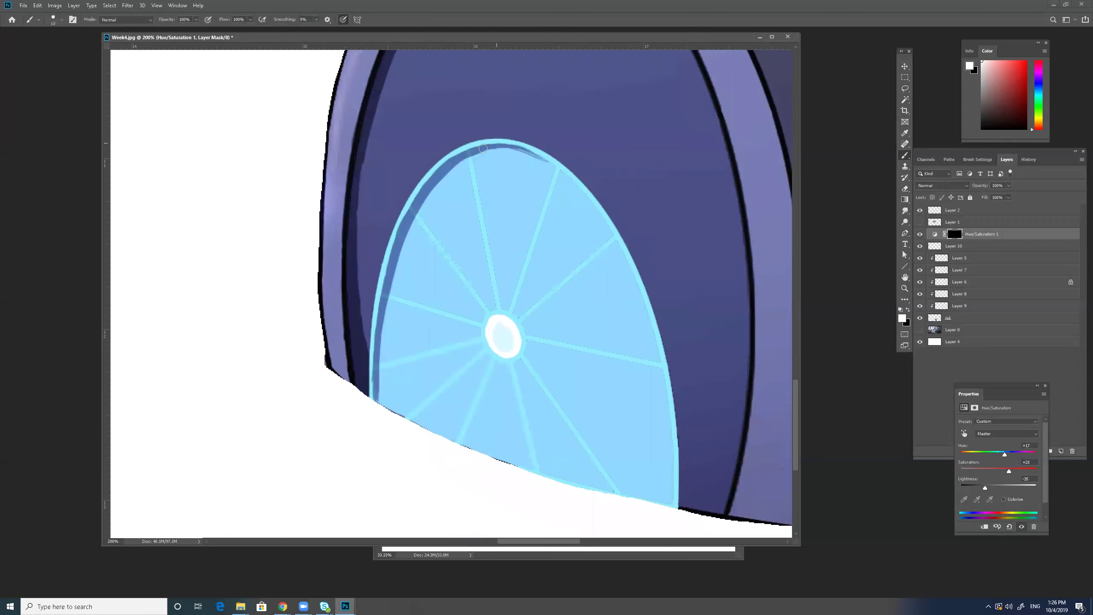
left_click_drag(501, 148, 563, 170)
mouse_move(475, 209)
left_mouse_down()
mouse_move(558, 296)
mouse_move(637, 444)
mouse_move(659, 529)
left_mouse_up()
left_click_drag(517, 158, 534, 275)
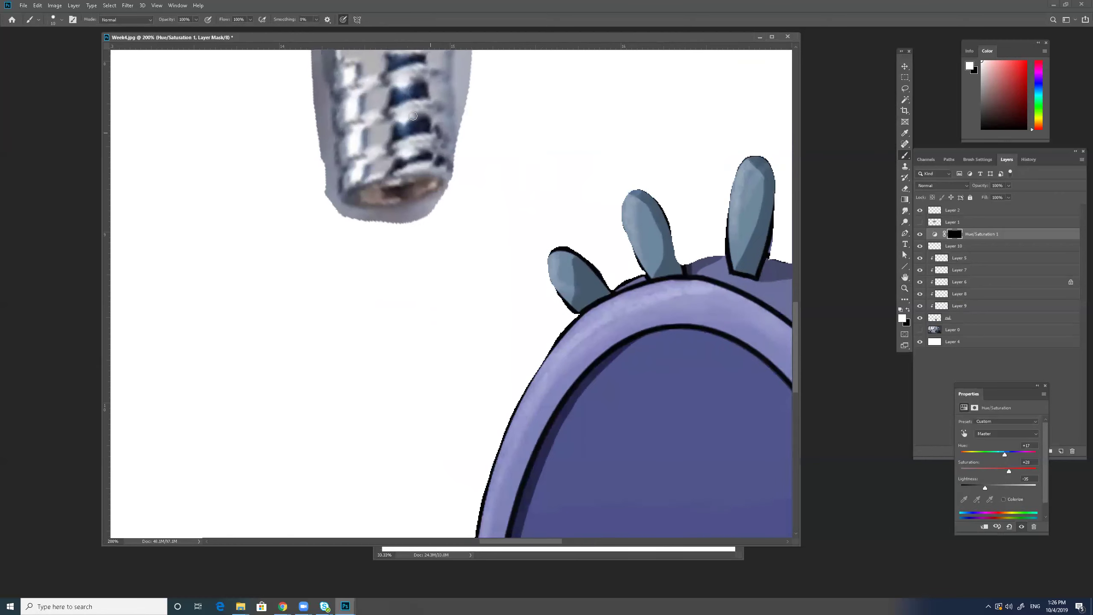
left_click_drag(682, 457, 579, 139)
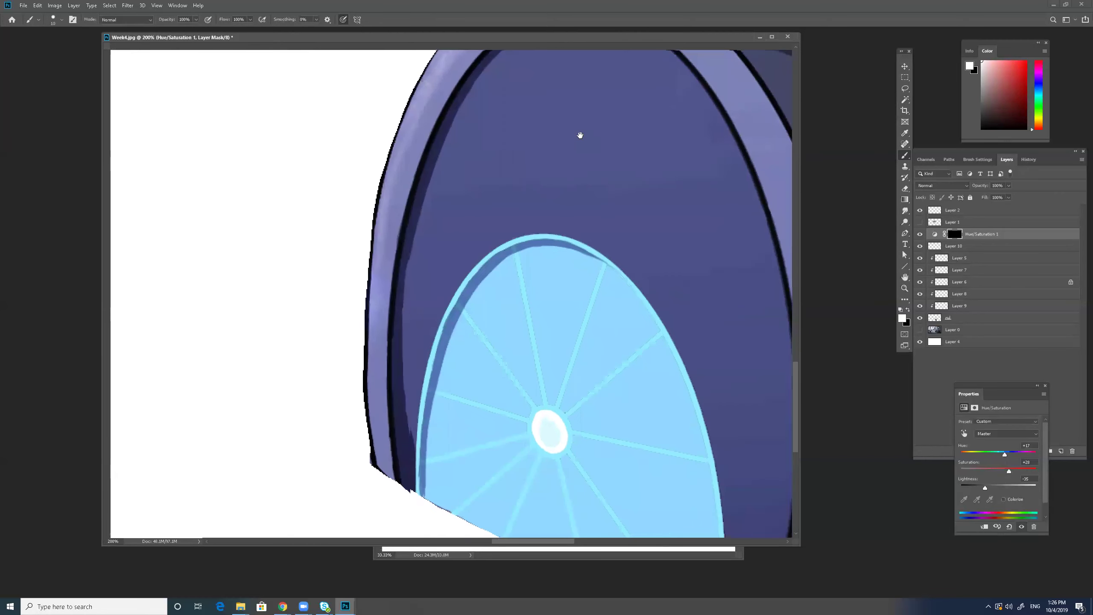
- Lasso the wheel's left part inside the rim and brush a soft shadow inward from its edge at 20% opacity on the mask
key("l")
mouse_move(616, 274)
left_mouse_down()
mouse_move(570, 241)
mouse_move(510, 247)
mouse_move(456, 308)
mouse_move(427, 397)
mouse_move(424, 464)
mouse_move(457, 530)
mouse_move(556, 506)
mouse_move(611, 299)
mouse_move(600, 277)
left_mouse_up()
key("b")
right_click(516, 400)
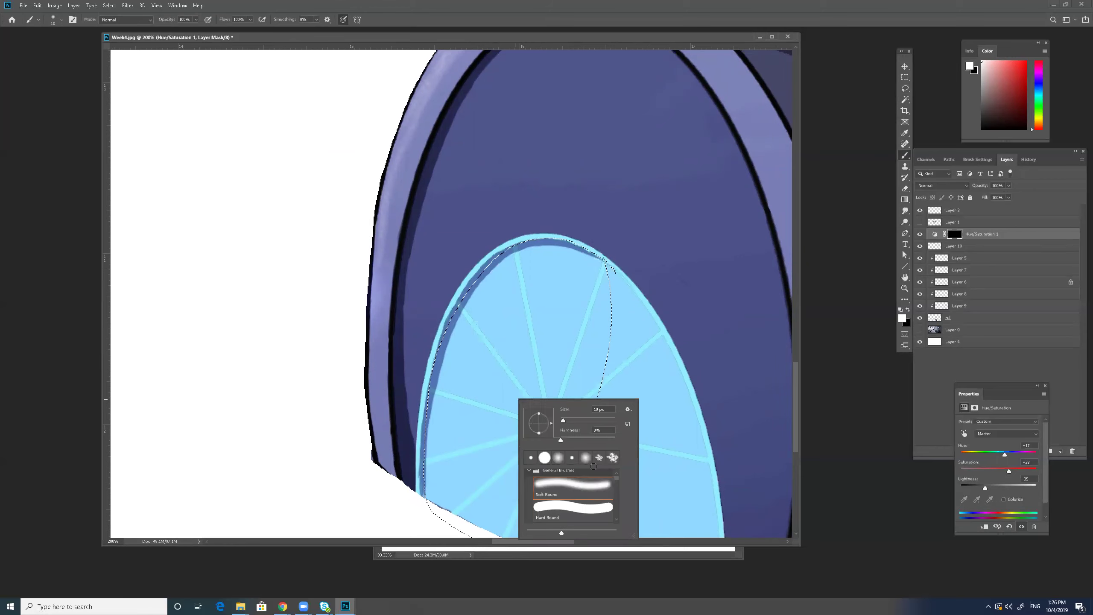
key("Escape")
key("bracketright")
key("bracketright")
key("bracketright")
key("bracketright")
key("bracketright")
key("bracketright")
mouse_move(601, 262)
left_mouse_down()
mouse_move(524, 246)
mouse_move(447, 366)
left_mouse_up()
key("ctrl+z")
key("2")
mouse_move(529, 244)
left_mouse_down()
mouse_move(473, 293)
mouse_move(431, 477)
mouse_move(439, 427)
mouse_move(556, 251)
mouse_move(436, 382)
mouse_move(427, 512)
mouse_move(478, 280)
left_mouse_up()
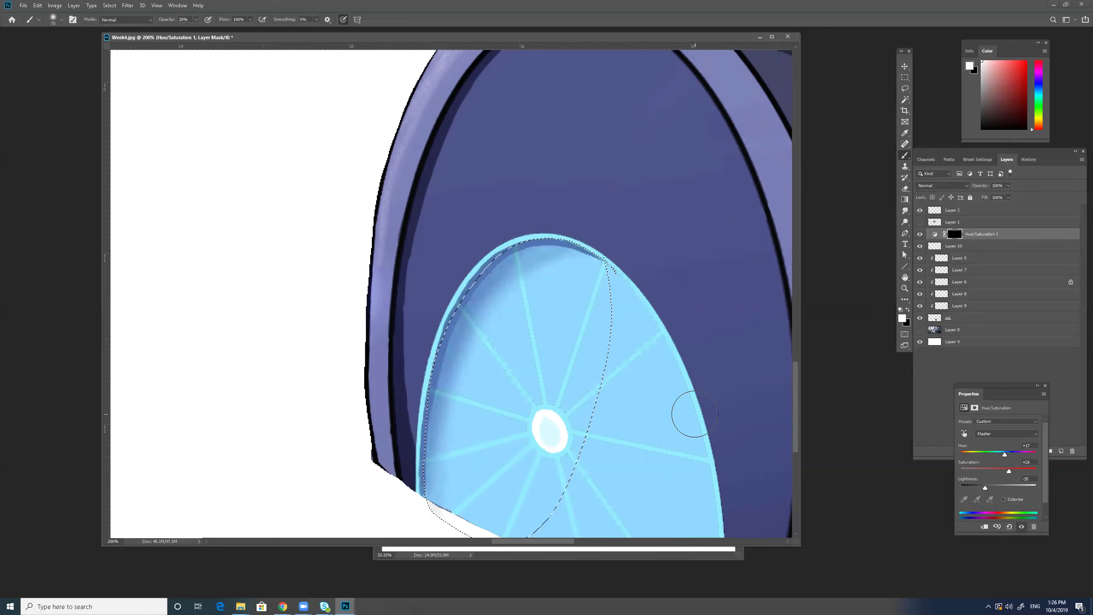
key("z")
left_click(578, 386, "alt")
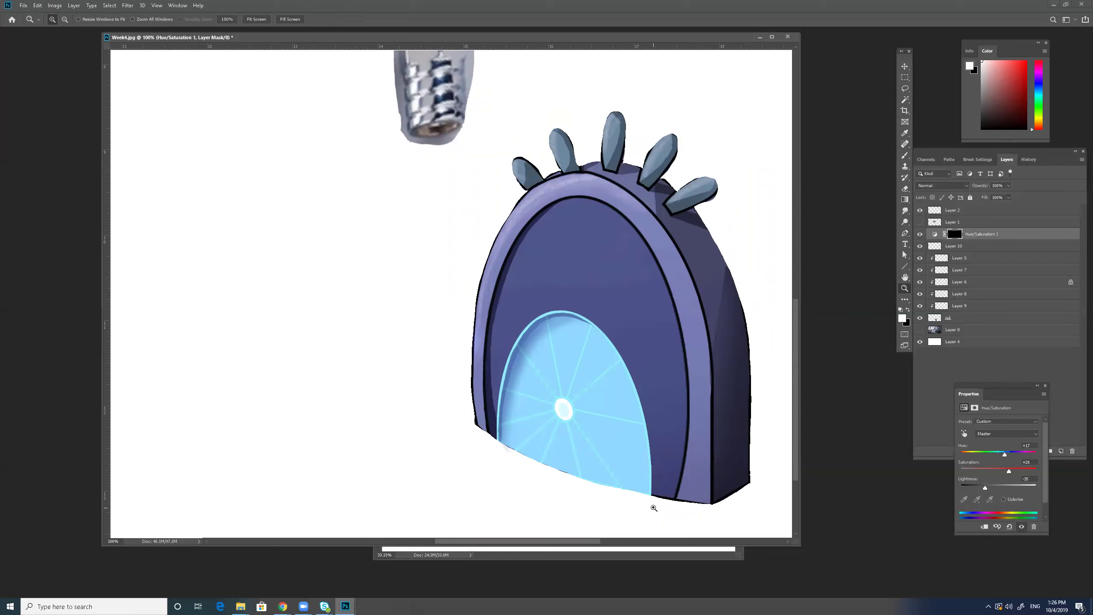
- Add a new layer directly below Layer 1 and choose a bright cyan as the brush colour
left_click(538, 362)
key("i")
key("x")
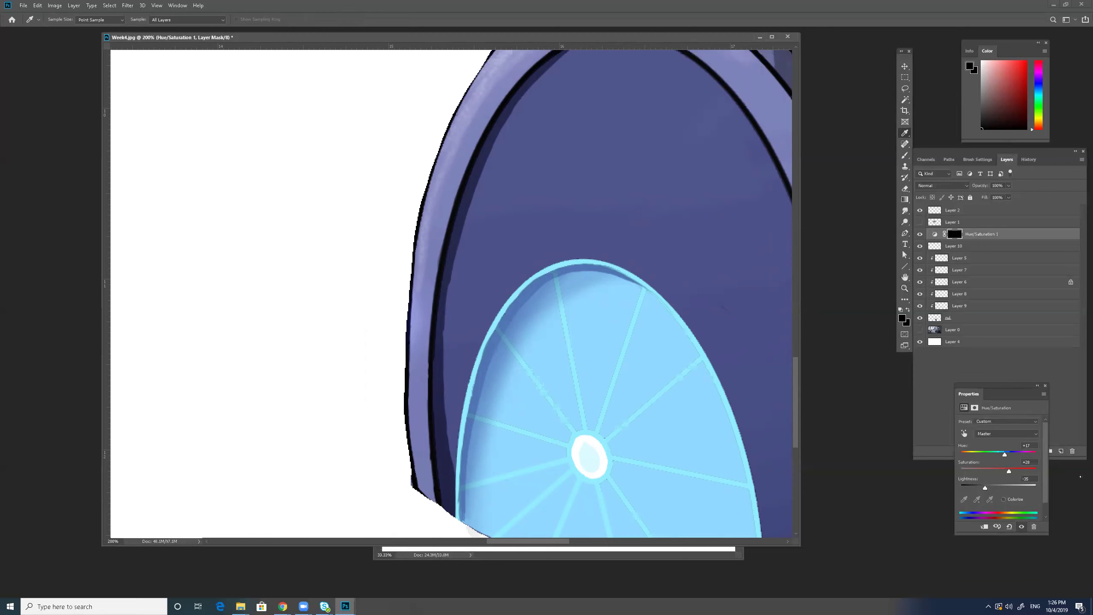
left_click(1061, 452)
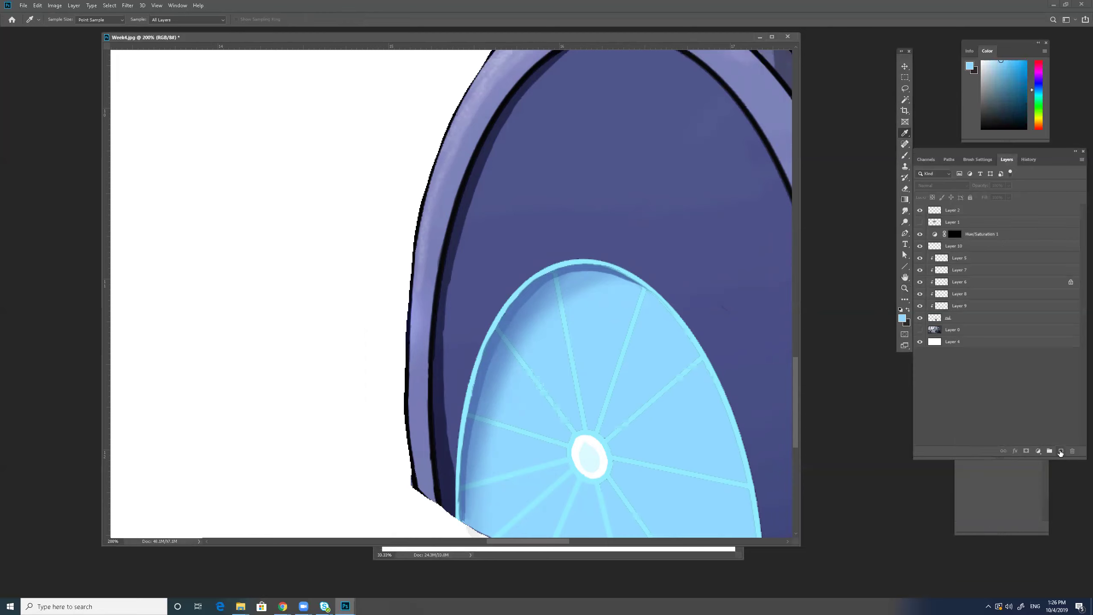
left_click_drag(978, 213, 973, 231)
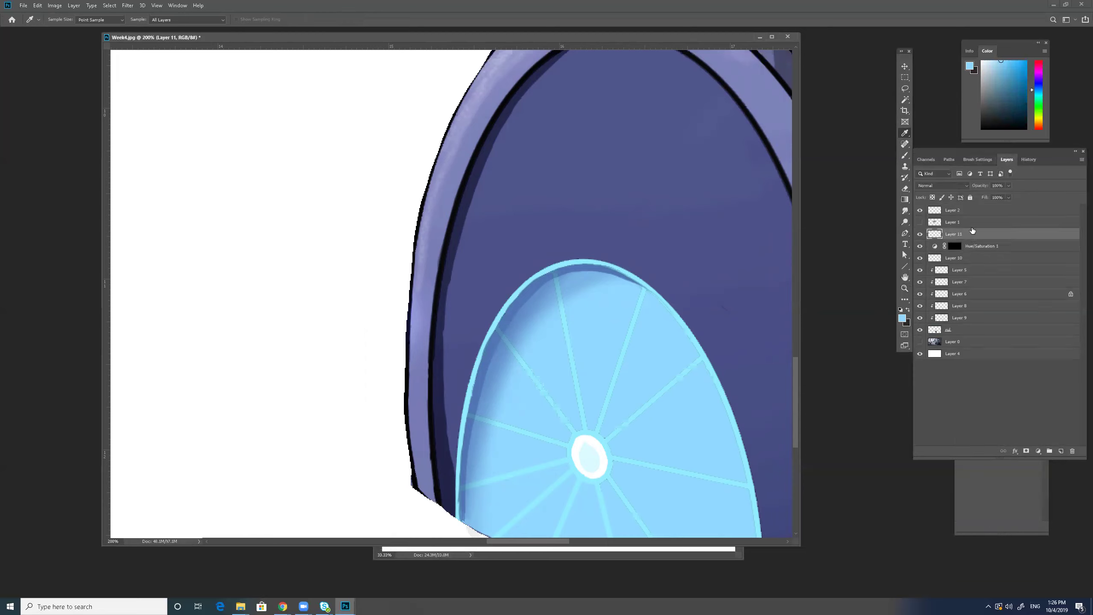
mouse_move(1011, 106)
left_mouse_down()
mouse_move(995, 61)
mouse_move(1032, 94)
left_mouse_up()
key("b")
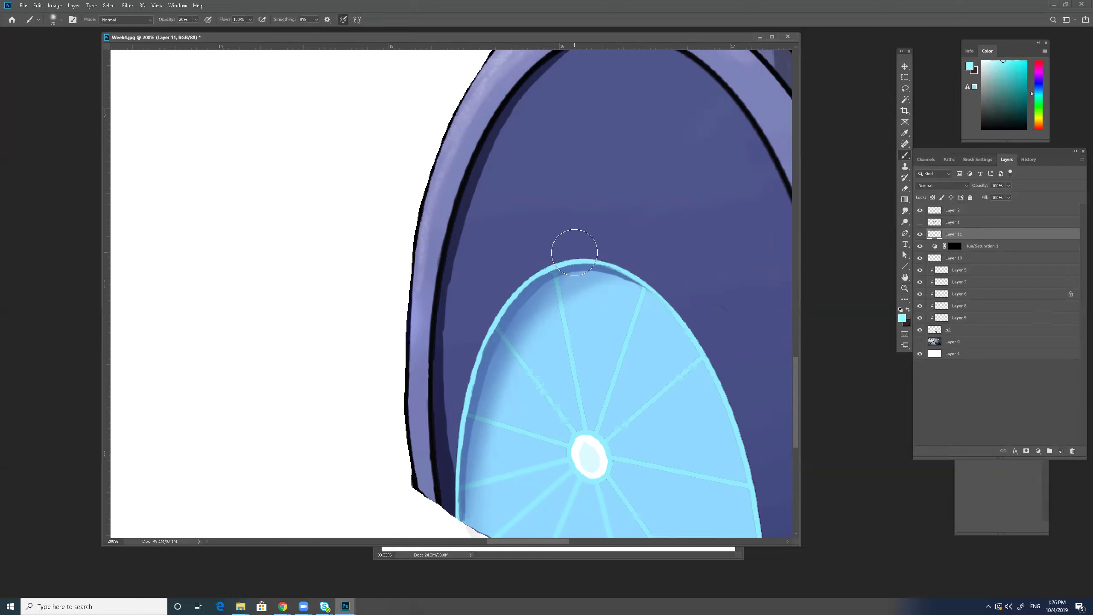
- Lasso the panel area outside the wheel's upper-left rim and brush a soft cyan glow along the rim at 20% opacity
key("l")
mouse_move(609, 265)
left_mouse_down()
mouse_move(553, 268)
mouse_move(524, 295)
mouse_move(467, 426)
mouse_move(458, 529)
mouse_move(429, 248)
mouse_move(694, 274)
left_mouse_up()
key("b")
mouse_move(605, 237)
left_mouse_down()
mouse_move(452, 366)
mouse_move(457, 378)
mouse_move(469, 297)
mouse_move(654, 259)
mouse_move(532, 244)
mouse_move(559, 267)
left_mouse_up()
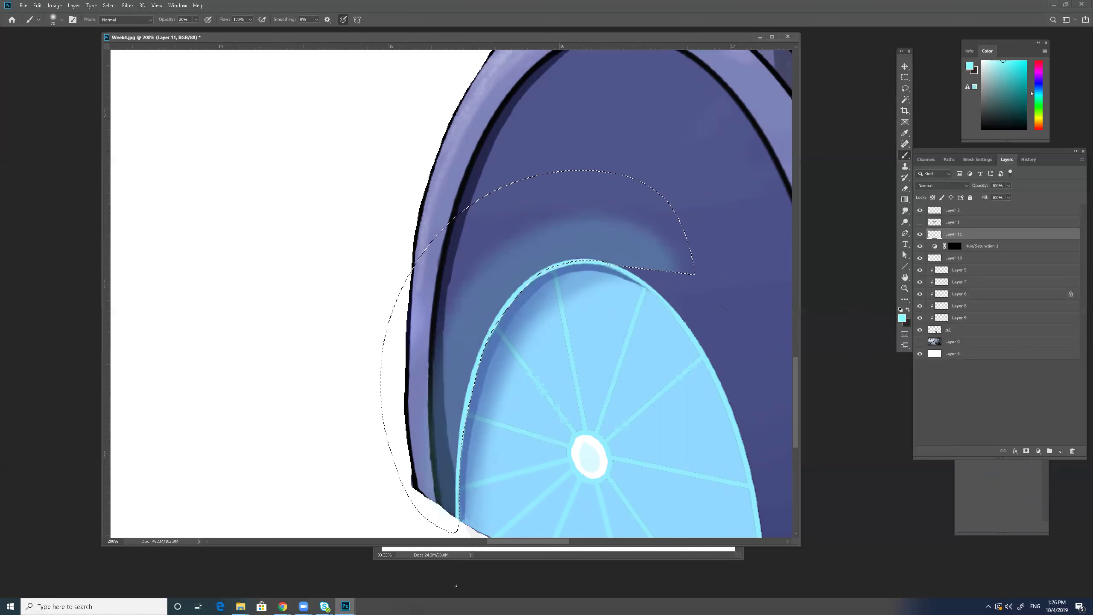
- Try the Color Dodge and Lighter Color blend modes on the glow layer and settle on Overlay
left_click(941, 185)
left_click(941, 263)
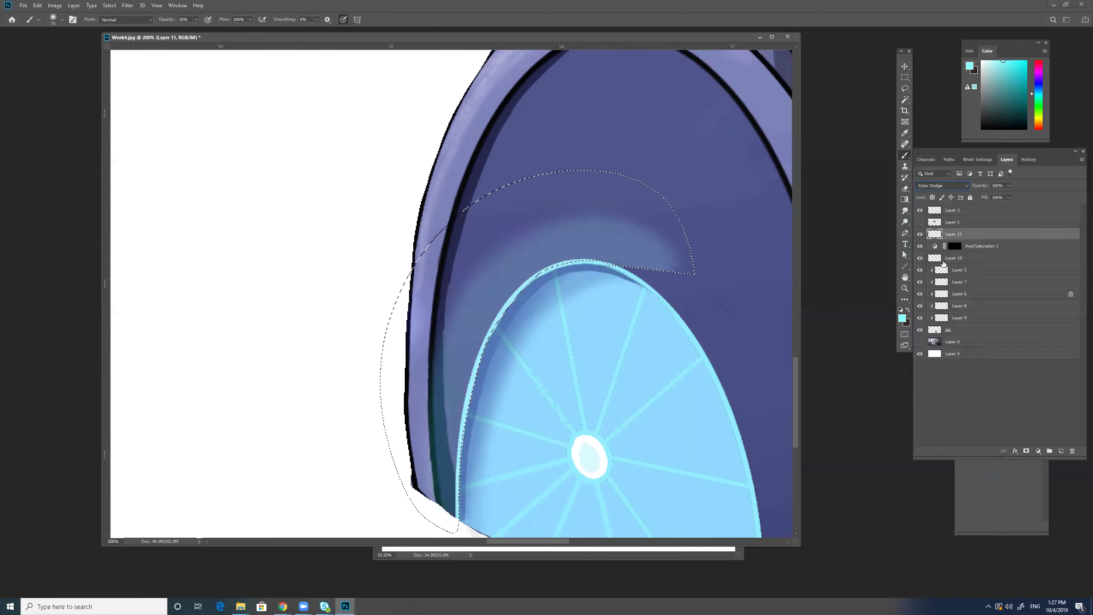
left_click(942, 186)
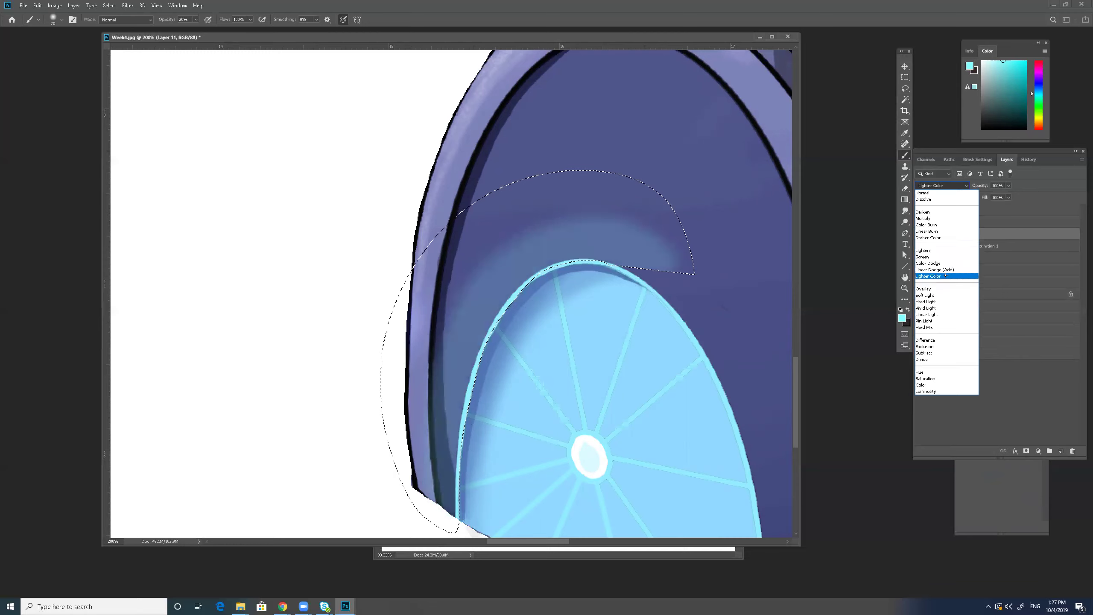
left_click(945, 276)
left_click(941, 185)
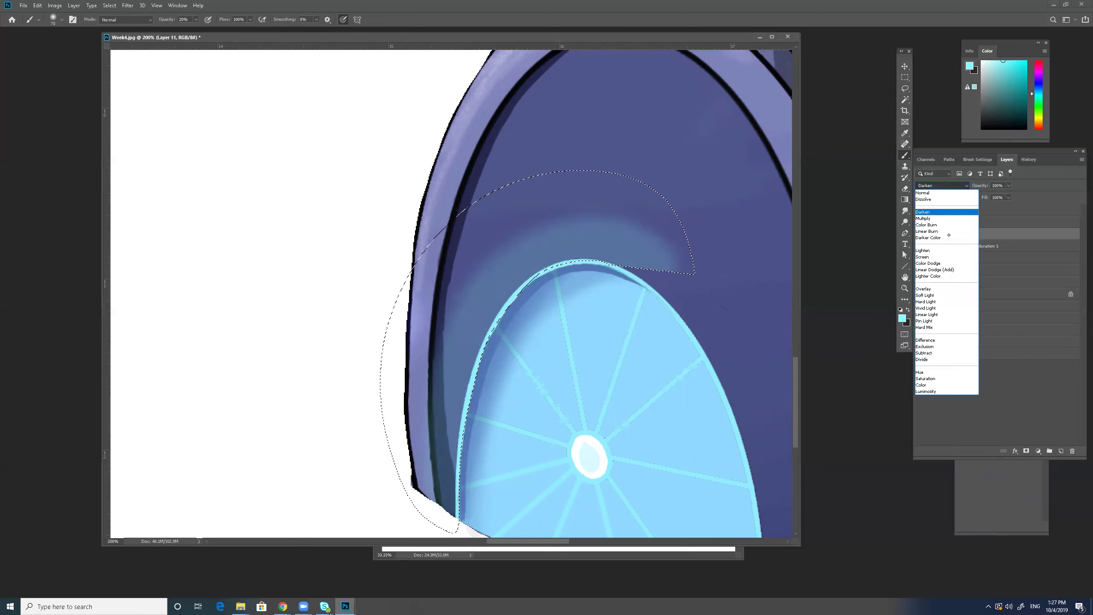
left_click(940, 289)
left_click(1008, 186)
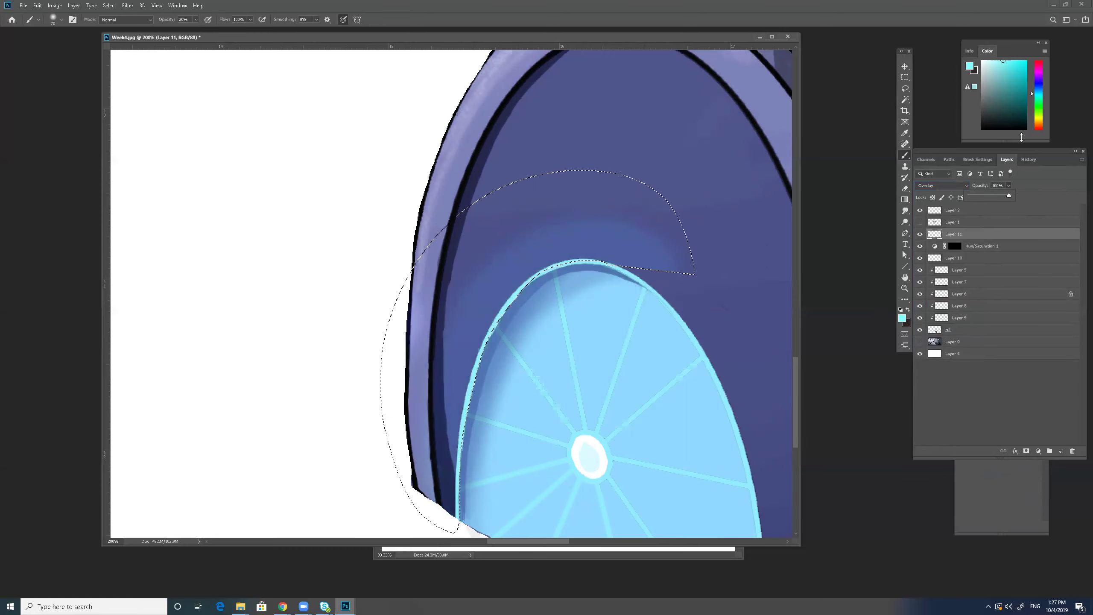
left_click(927, 264)
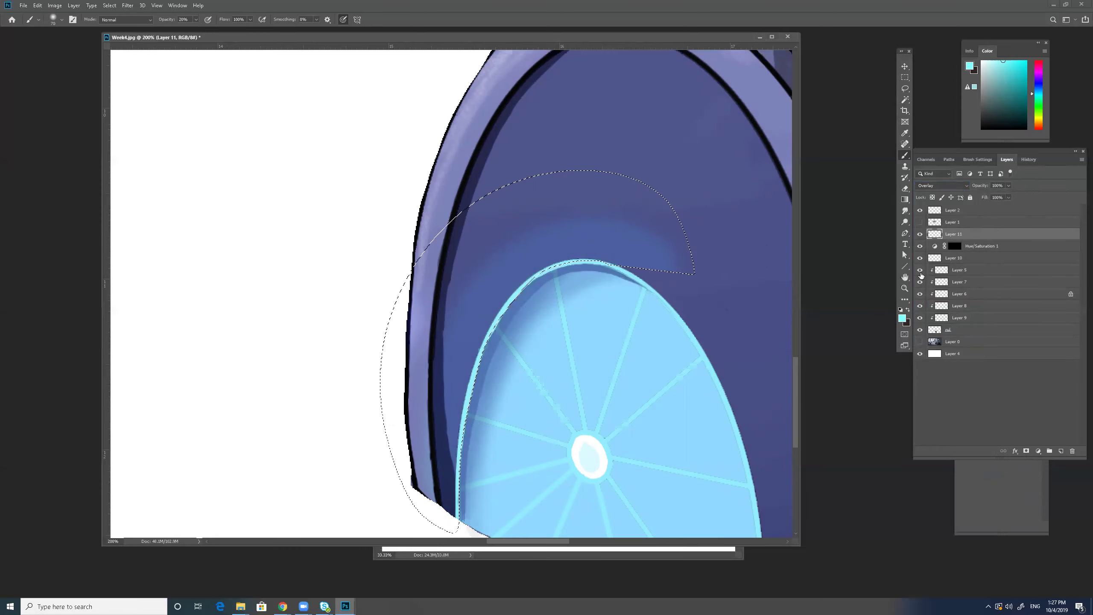
- Adjust the glow layer with Levels, lowering the white input level to 159, and clear the selection
key("ctrl+l")
left_click_drag(816, 307, 816, 308)
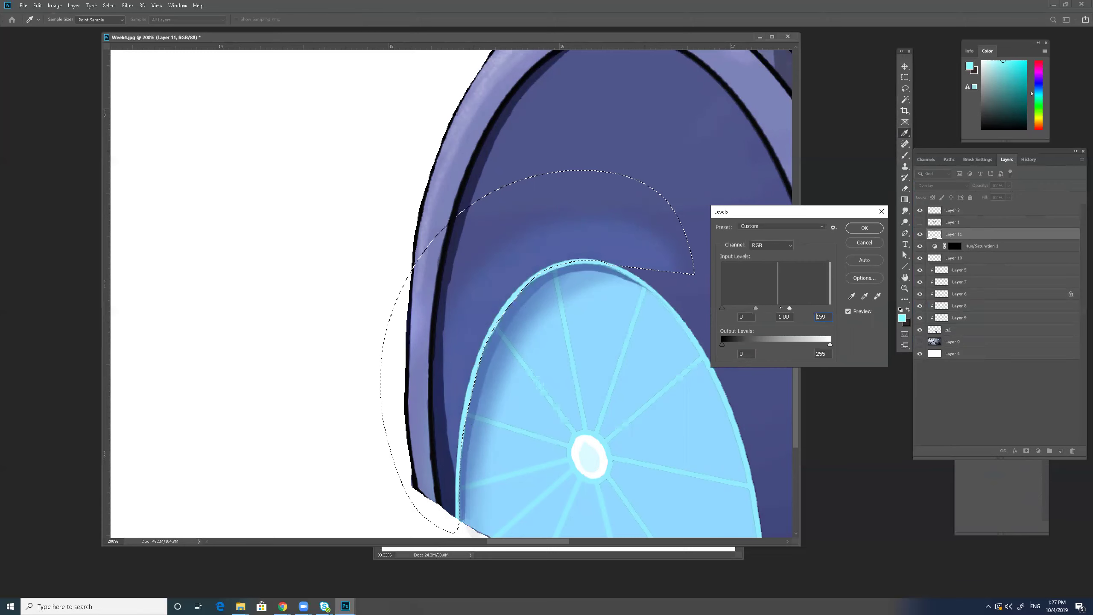
key("Return")
key("ctrl+d")
- Brush more cyan glow along the wheel's upper-left rim to strengthen the light around it
key("z")
left_click(607, 340, "alt")
key("b")
mouse_move(633, 292)
left_mouse_down()
mouse_move(624, 304)
mouse_move(663, 310)
mouse_move(615, 302)
mouse_move(539, 348)
mouse_move(581, 301)
mouse_move(529, 406)
left_mouse_up()
mouse_move(570, 301)
left_mouse_down()
mouse_move(623, 313)
mouse_move(566, 305)
mouse_move(533, 412)
mouse_move(544, 326)
mouse_move(535, 362)
mouse_move(607, 297)
mouse_move(608, 305)
mouse_move(592, 294)
mouse_move(538, 353)
left_mouse_up()
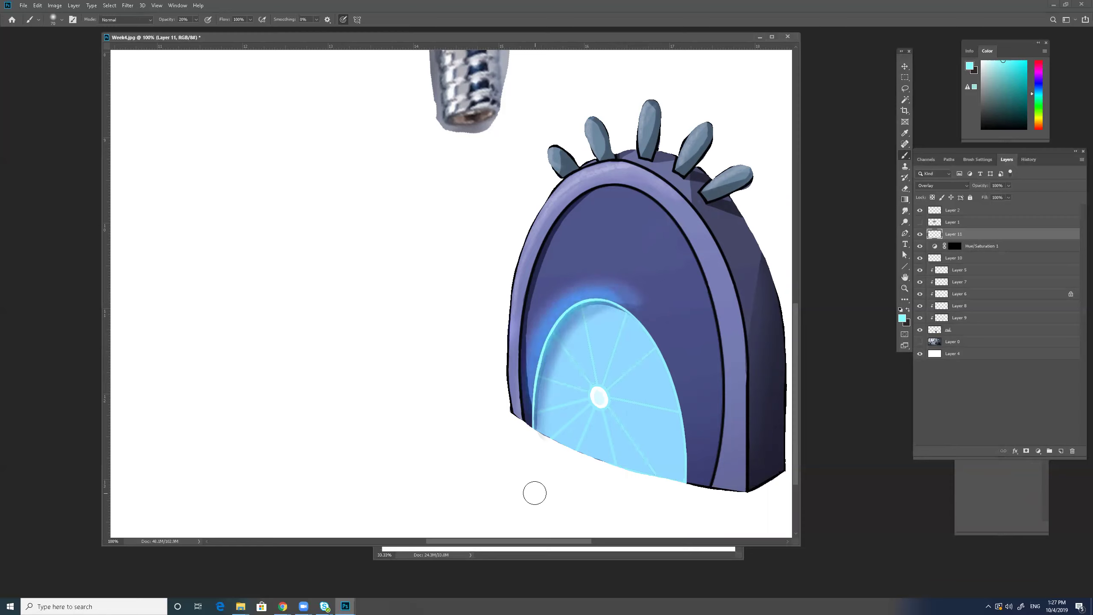
mouse_move(534, 420)
left_mouse_down()
mouse_move(561, 320)
mouse_move(533, 405)
mouse_move(585, 332)
mouse_move(621, 305)
mouse_move(590, 293)
mouse_move(546, 358)
mouse_move(529, 351)
mouse_move(586, 286)
mouse_move(595, 435)
mouse_move(603, 324)
mouse_move(618, 317)
mouse_move(581, 330)
left_mouse_up()
- Erase the glow spilling inside the wheel and soften its outer ends with a soft round eraser at 20% opacity
key("e")
right_click(637, 354)
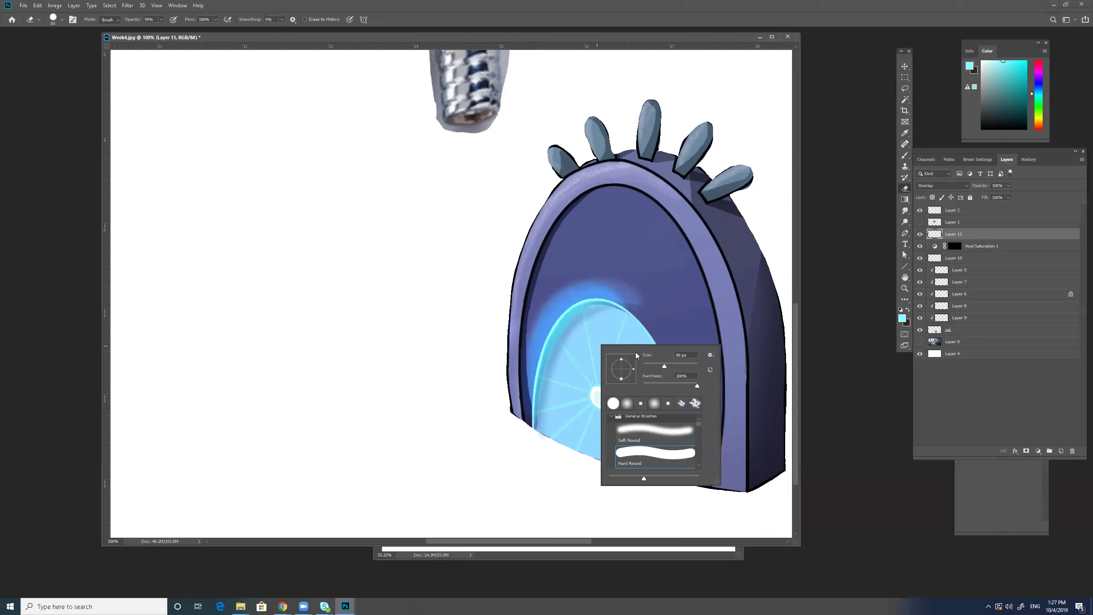
double_click(656, 432)
key("2")
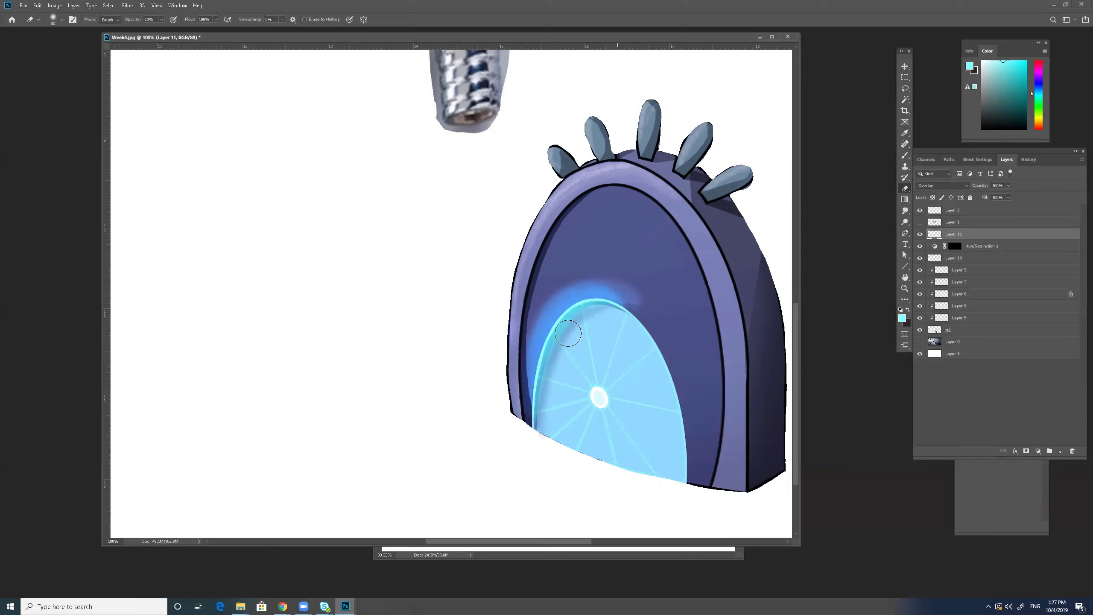
left_click_drag(554, 388, 554, 342)
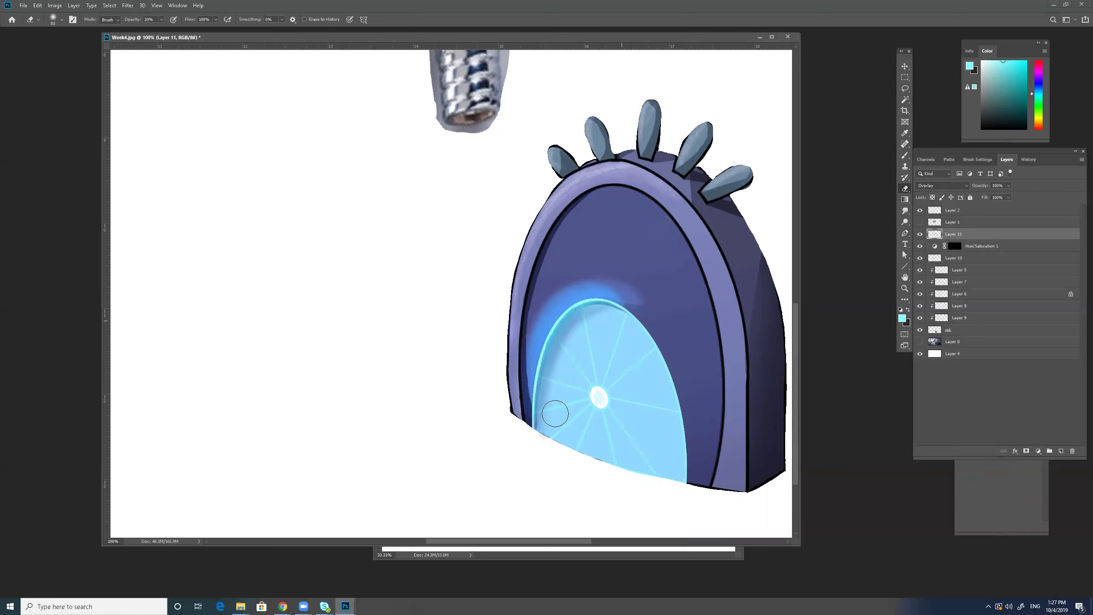
mouse_move(640, 293)
left_mouse_down()
mouse_move(629, 310)
mouse_move(647, 300)
mouse_move(620, 313)
mouse_move(611, 270)
mouse_move(540, 332)
mouse_move(642, 280)
mouse_move(667, 358)
mouse_move(654, 441)
left_mouse_up()
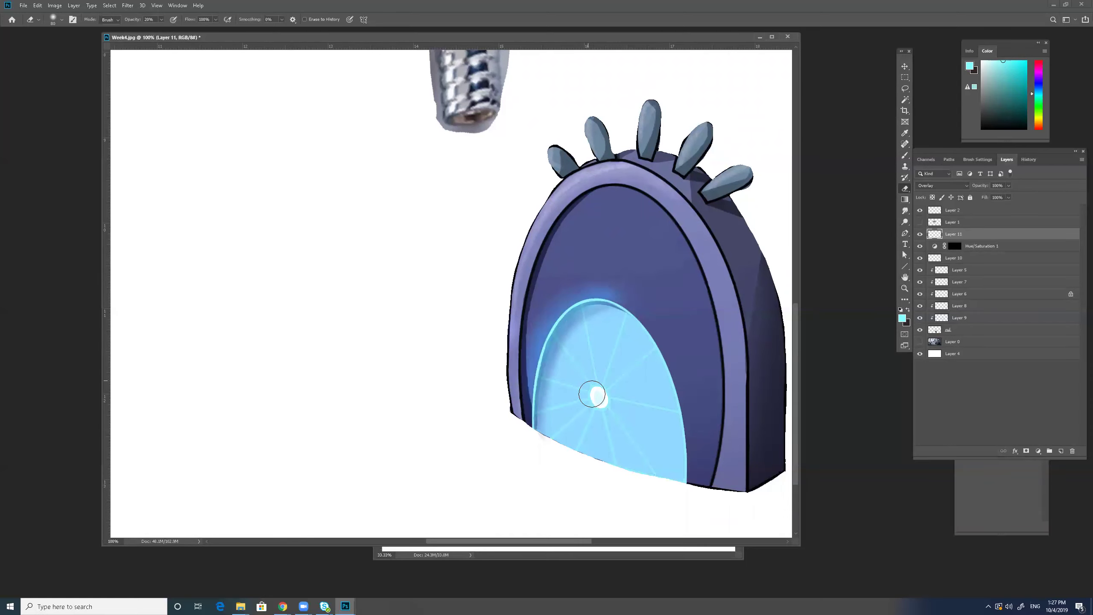
- Load Layer 5's rim and spokes as a selection, clear the shadow from them on the Hue/Saturation mask, and deselect
key("z")
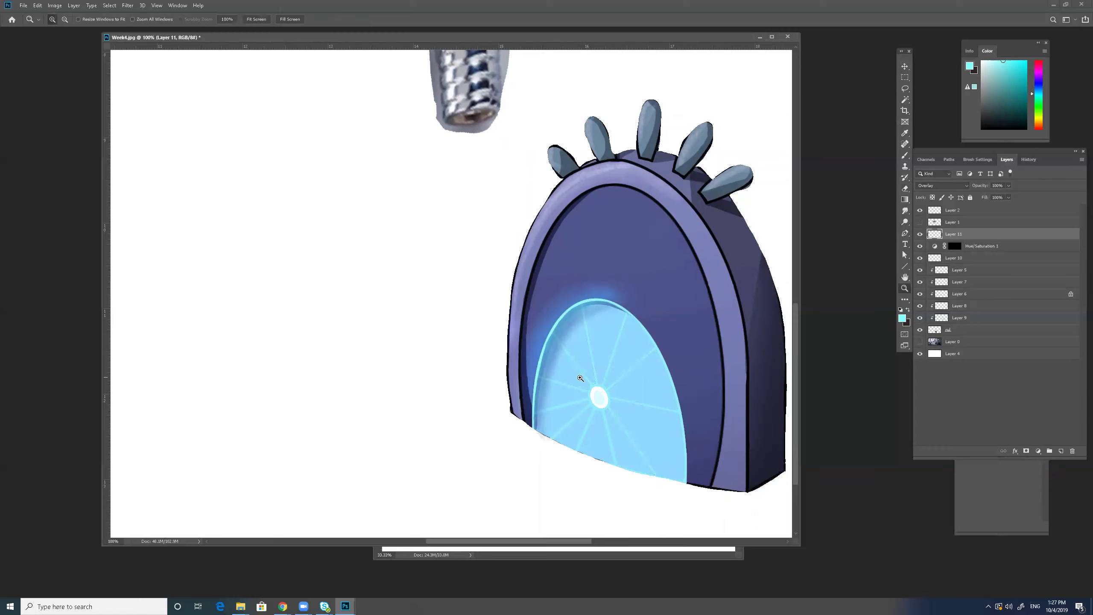
left_click(577, 381)
left_click_drag(665, 453, 625, 380)
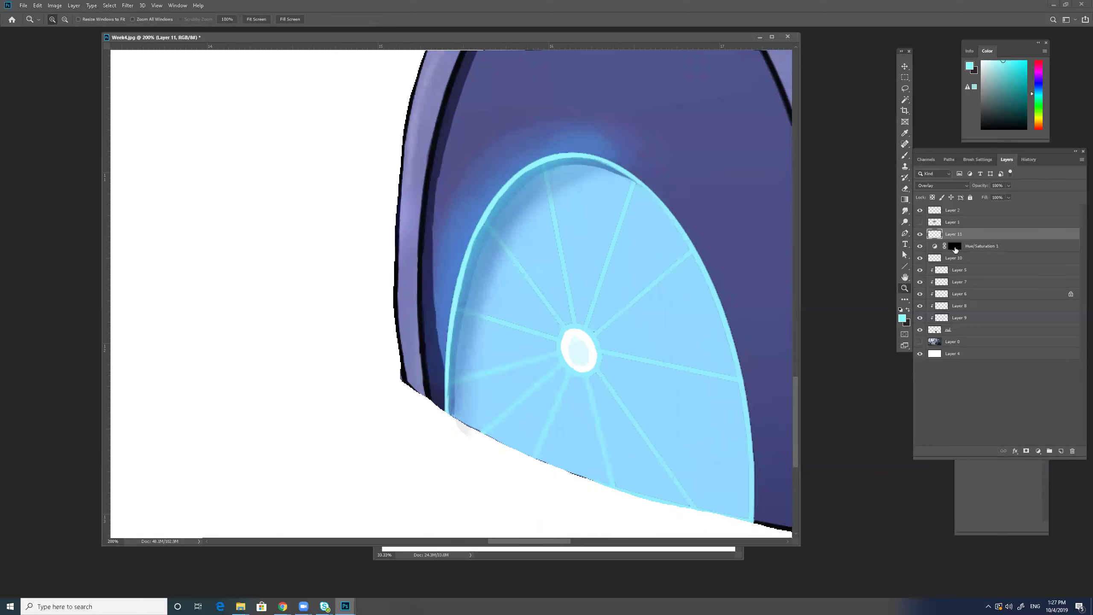
left_click(955, 247)
key("e")
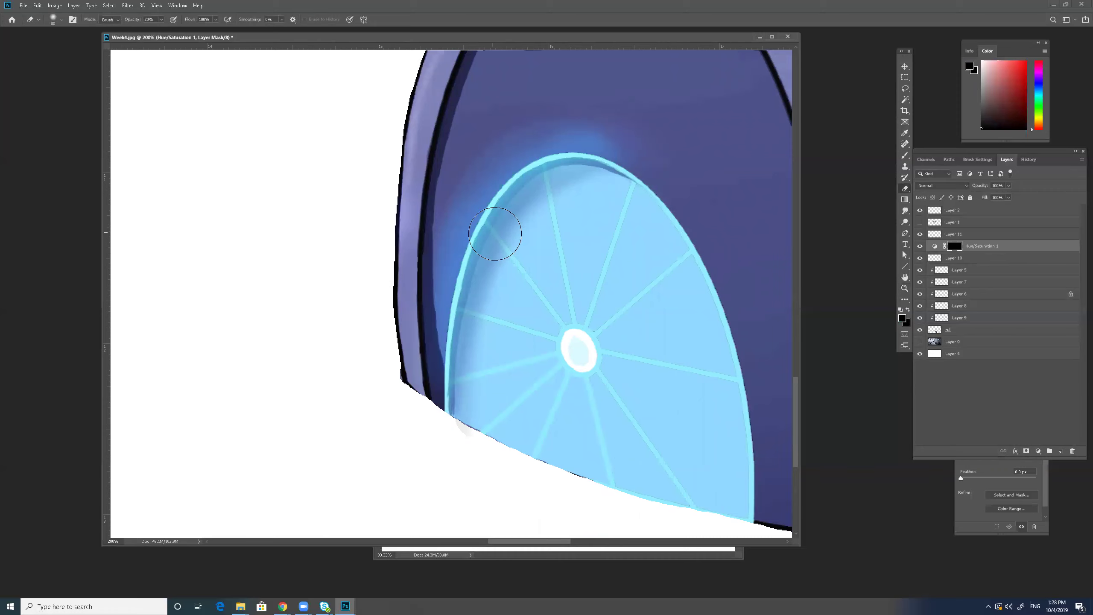
left_click(920, 270)
left_click(920, 270)
left_click(941, 270, "ctrl")
left_click(956, 247)
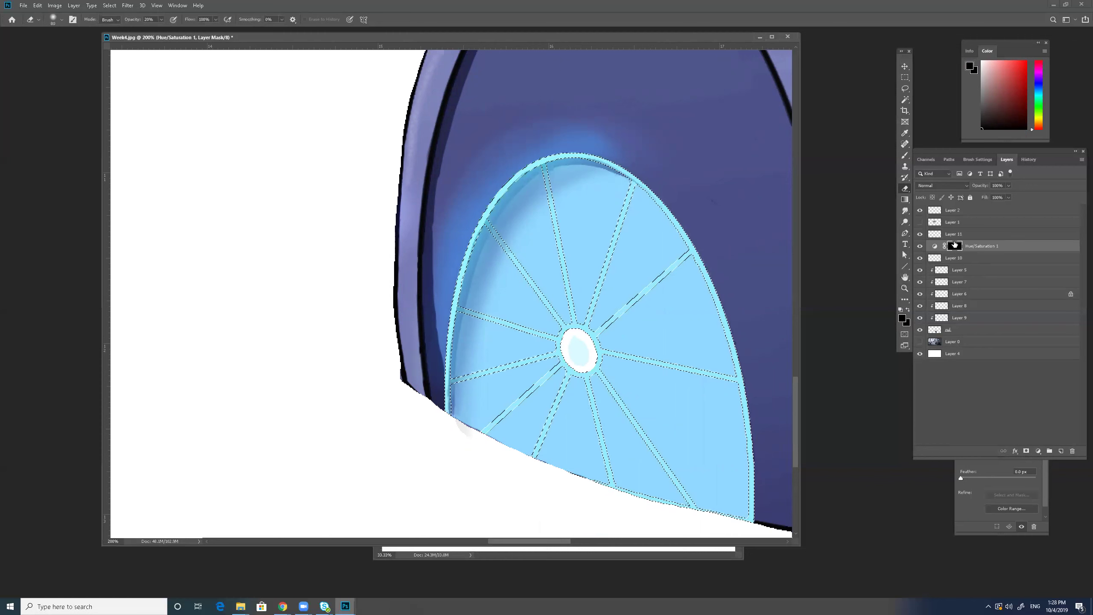
key("ctrl+d")
- Brush thin shadows in white beside the wheel's upper-left spokes on the Hue/Saturation mask with a very small brush
key("z")
left_click(590, 280, "alt")
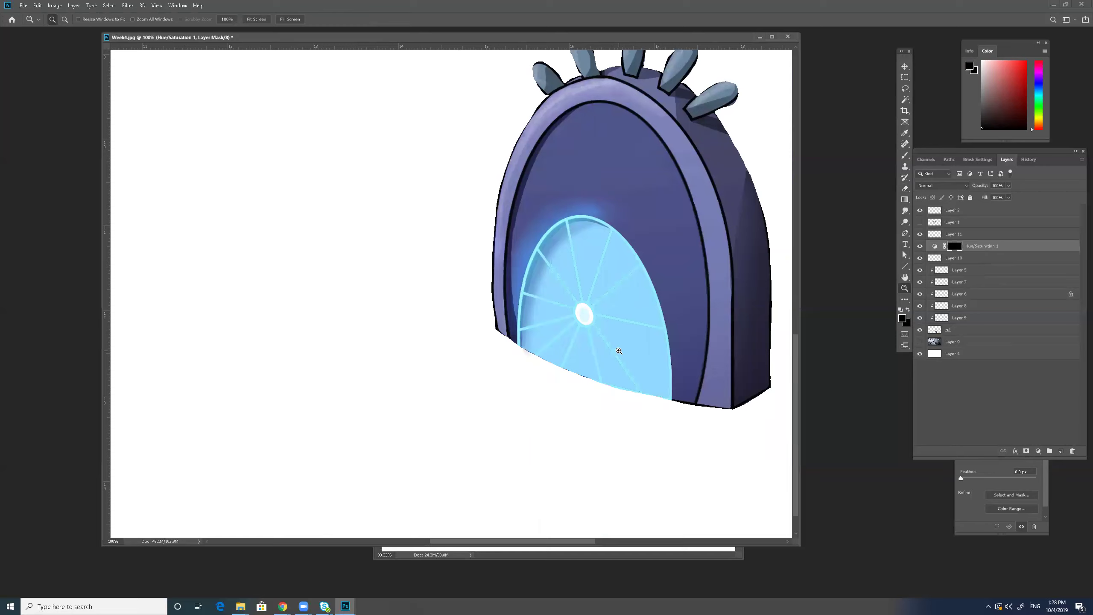
left_click(587, 312)
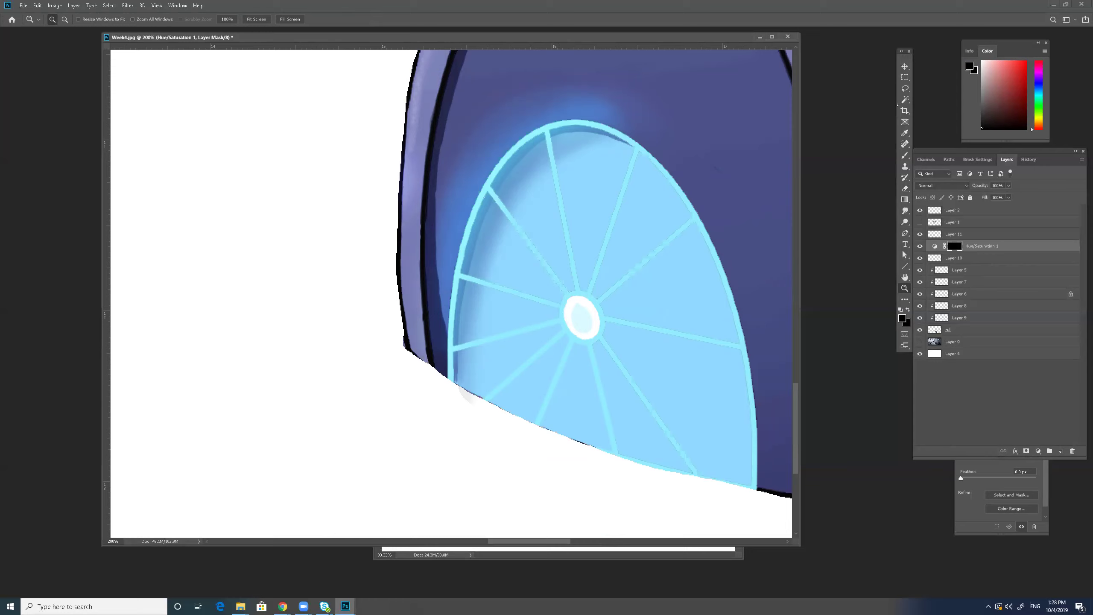
key("b")
key("bracketleft")
key("bracketleft")
key("bracketleft")
key("bracketleft")
key("bracketleft")
key("bracketleft")
key("bracketleft")
key("bracketleft")
key("bracketleft")
key("bracketleft")
key("bracketleft")
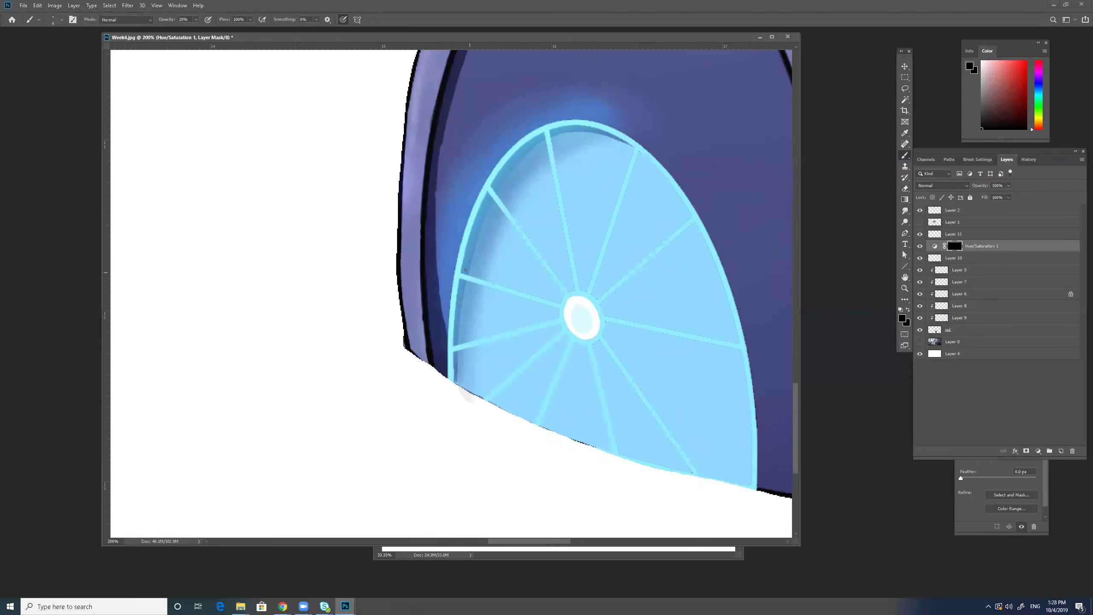
key("x")
mouse_move(494, 202)
left_mouse_down()
mouse_move(520, 237)
mouse_move(506, 216)
left_mouse_up()
left_click_drag(520, 225, 498, 196)
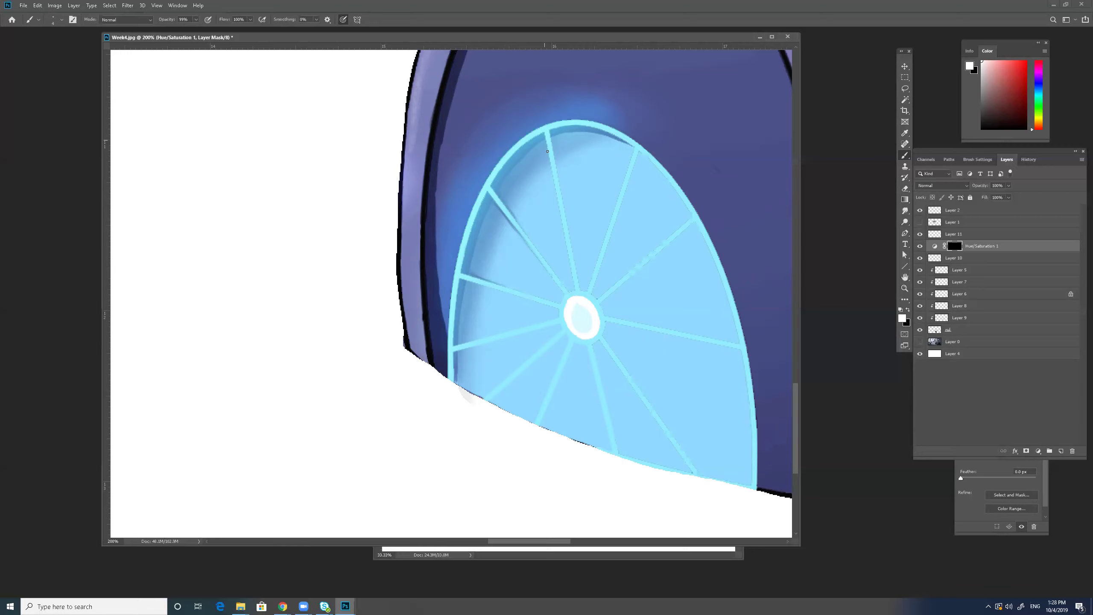
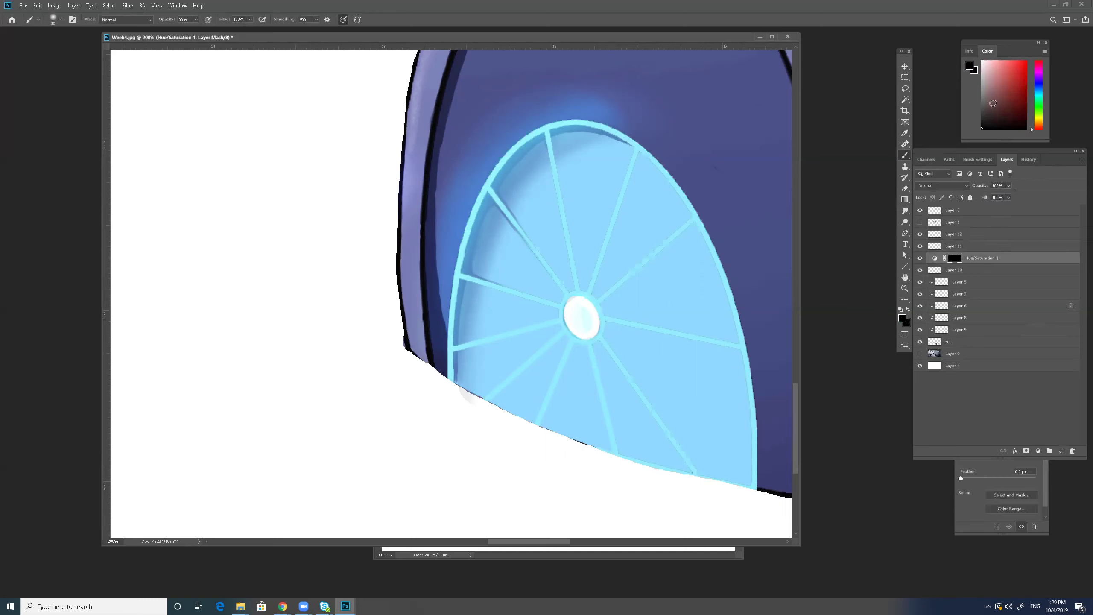
- Brush a thin shadow around the wheel's hub on the Hue/Saturation mask and soften it with the eraser at 20% opacity
key("bracketleft")
key("x")
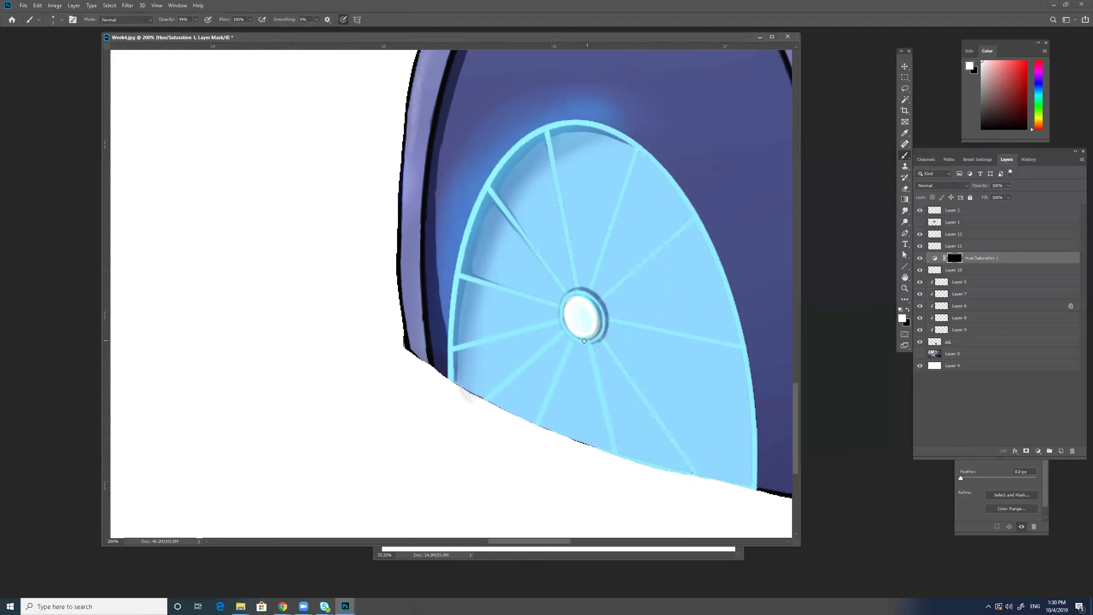
key("e")
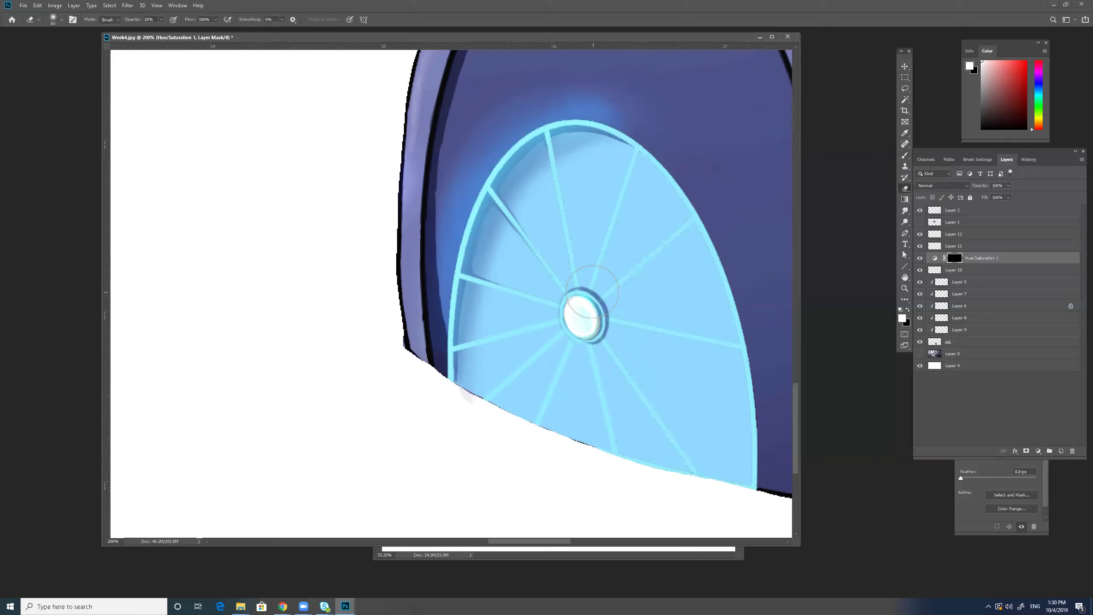
mouse_move(598, 309)
left_mouse_down()
mouse_move(585, 330)
mouse_move(600, 317)
mouse_move(598, 330)
left_mouse_up()
key("z")
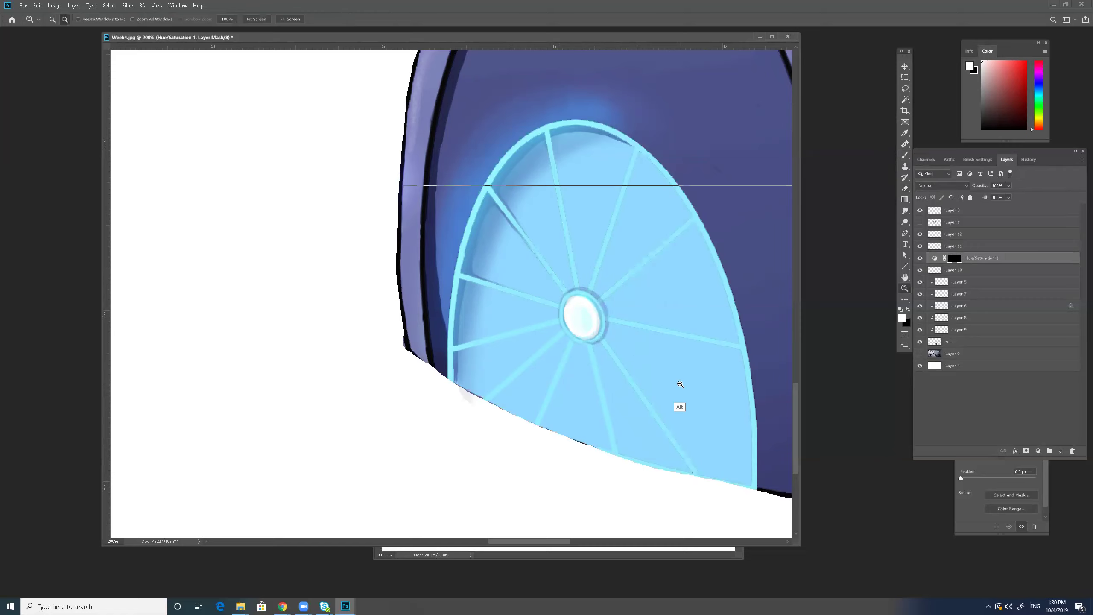
left_click(678, 390, "alt")
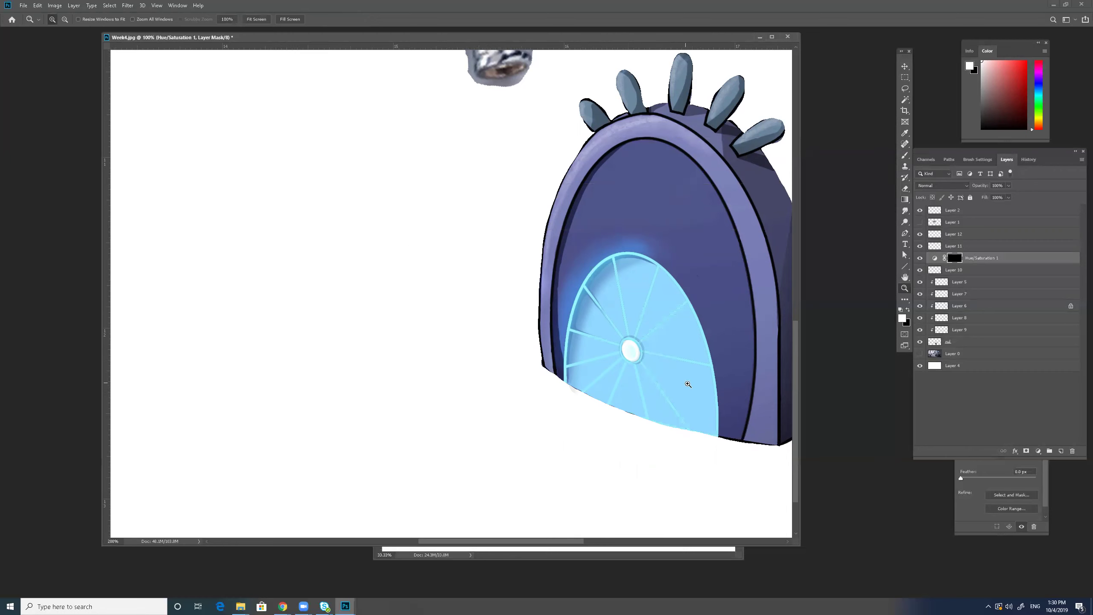
- Add a new layer above the Hue/Saturation adjustment and set its blend mode to Color Dodge
left_click(679, 380)
left_click_drag(722, 424, 703, 444)
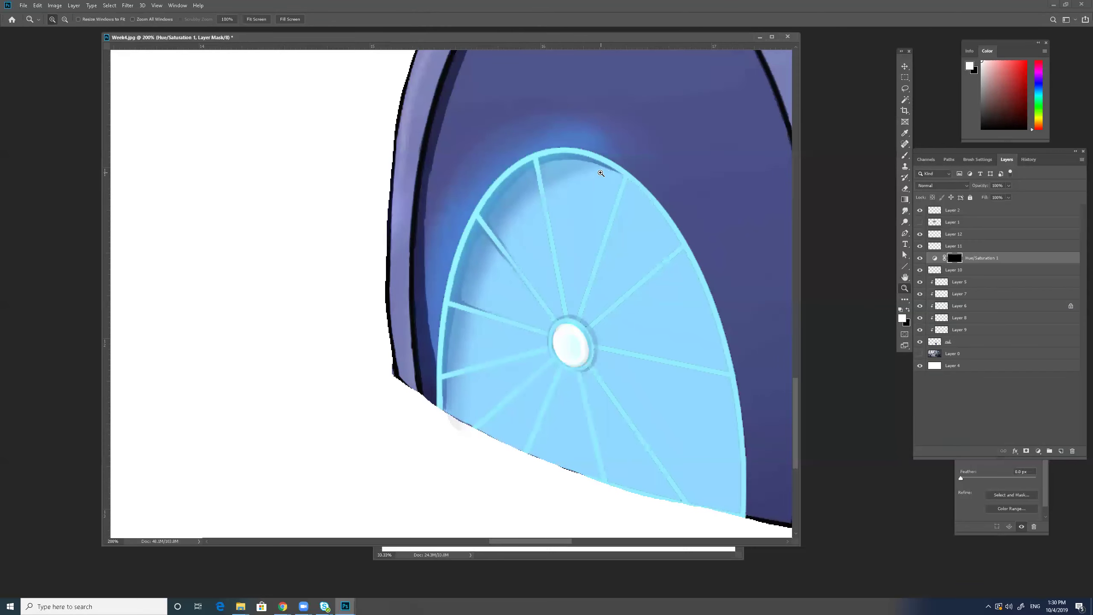
left_click(1061, 451)
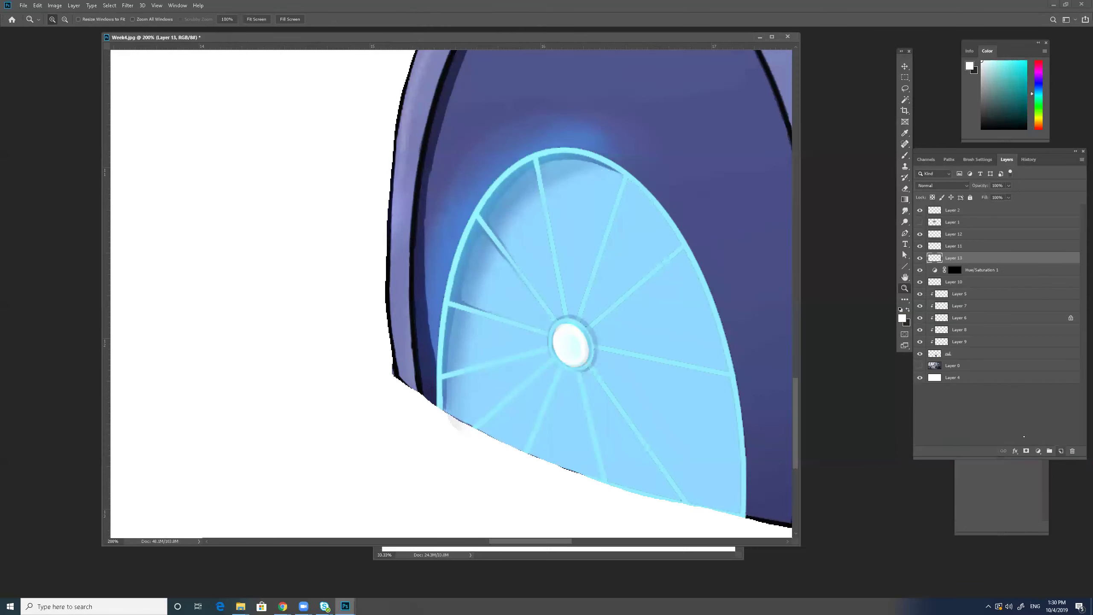
left_click(968, 185)
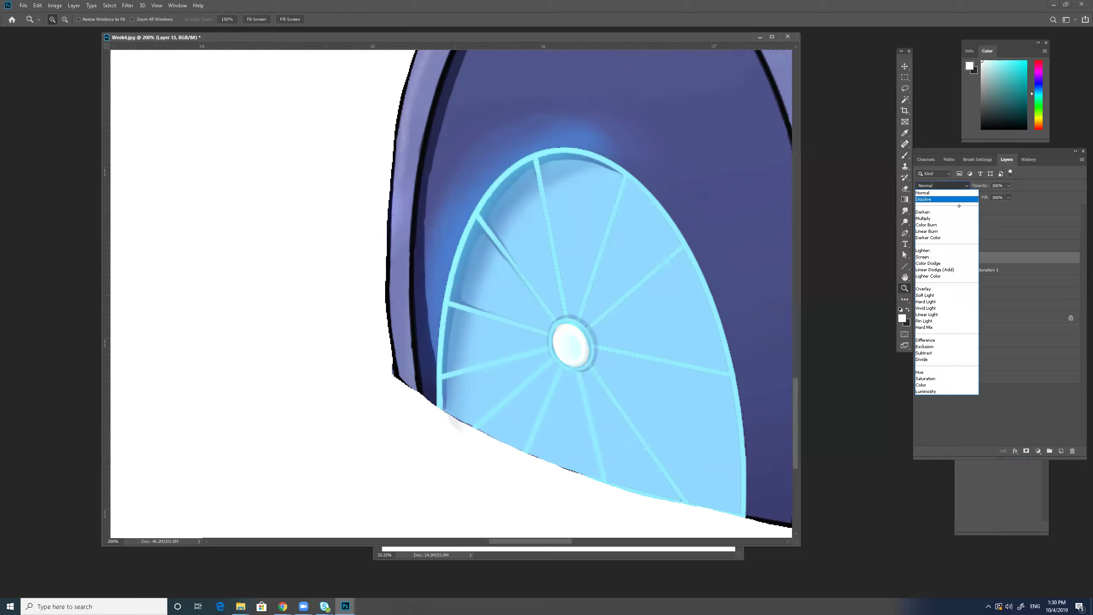
left_click(948, 264)
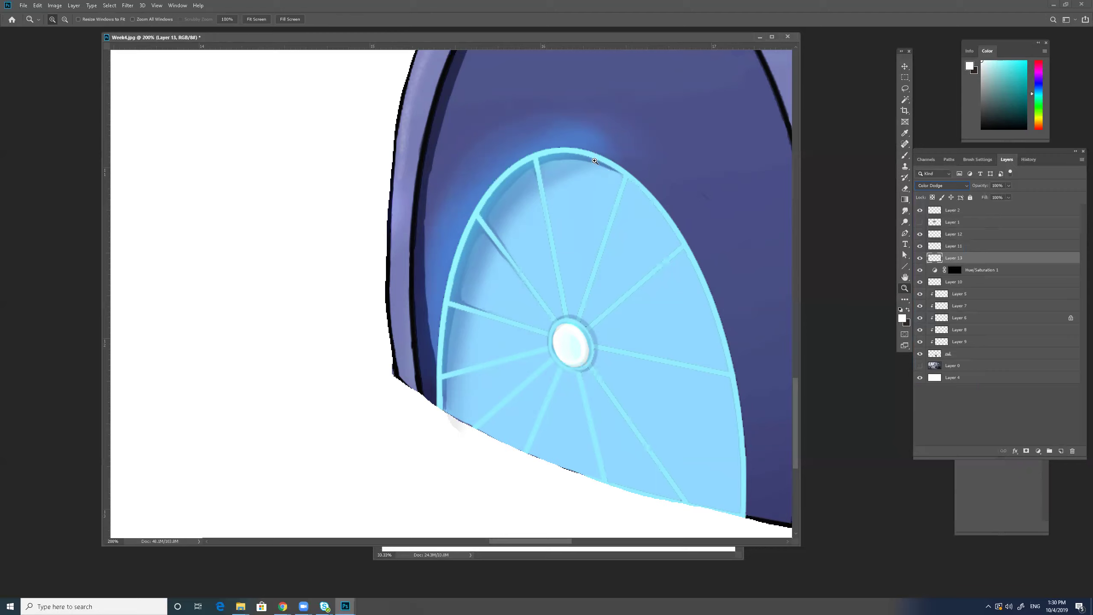
- Outline the wheel's face inside the rim with the Lasso tool as a selection
key("l")
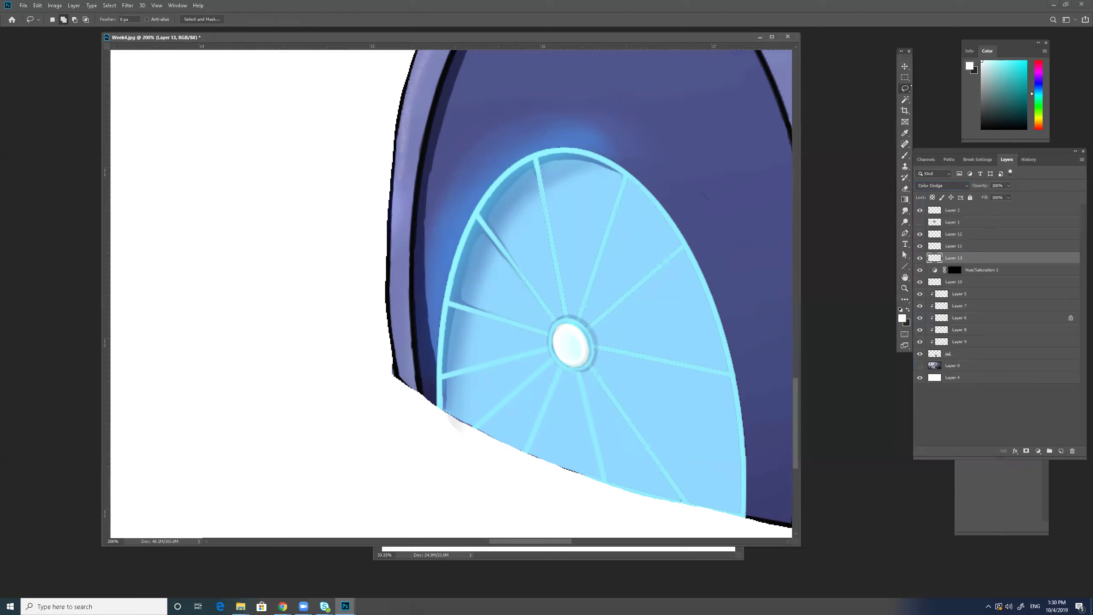
mouse_move(624, 179)
left_mouse_down()
mouse_move(663, 217)
mouse_move(702, 283)
mouse_move(736, 414)
mouse_move(745, 517)
mouse_move(584, 477)
mouse_move(454, 418)
left_mouse_up()
mouse_move(441, 381)
left_mouse_down()
mouse_move(454, 277)
mouse_move(475, 219)
mouse_move(511, 173)
left_mouse_up()
left_click_drag(567, 153, 607, 165)
- Brush soft white light across the wheel's face inside the selection with a much larger brush at 20% opacity
key("b")
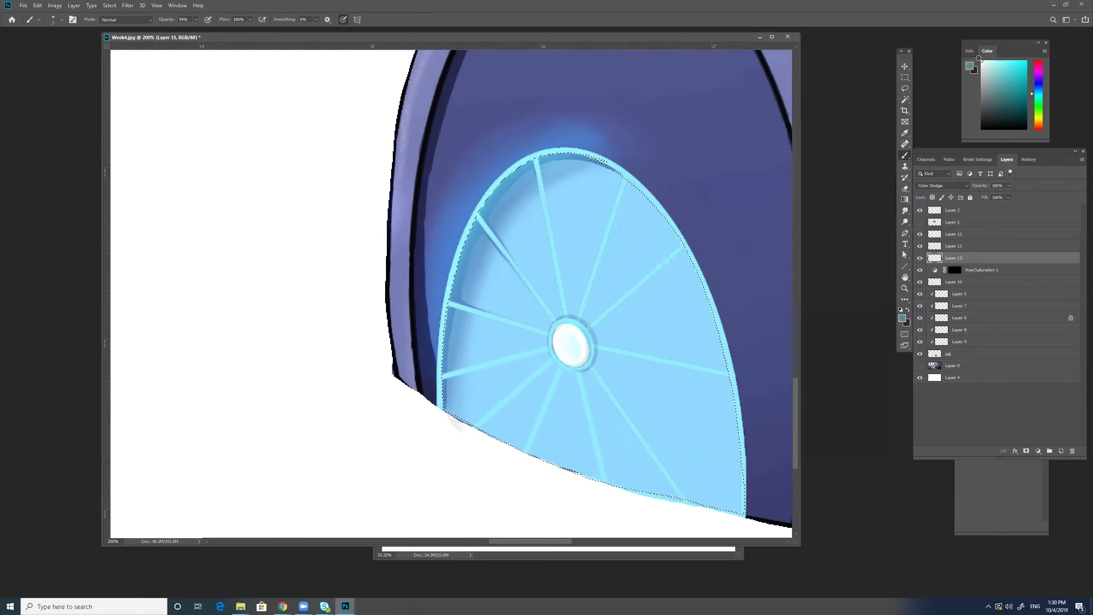
key("bracketright")
key("bracketright")
key("bracketright")
key("bracketright")
key("bracketright")
key("bracketright")
key("bracketright")
key("bracketright")
key("bracketright")
key("bracketright")
key("bracketright")
key("bracketright")
key("bracketright")
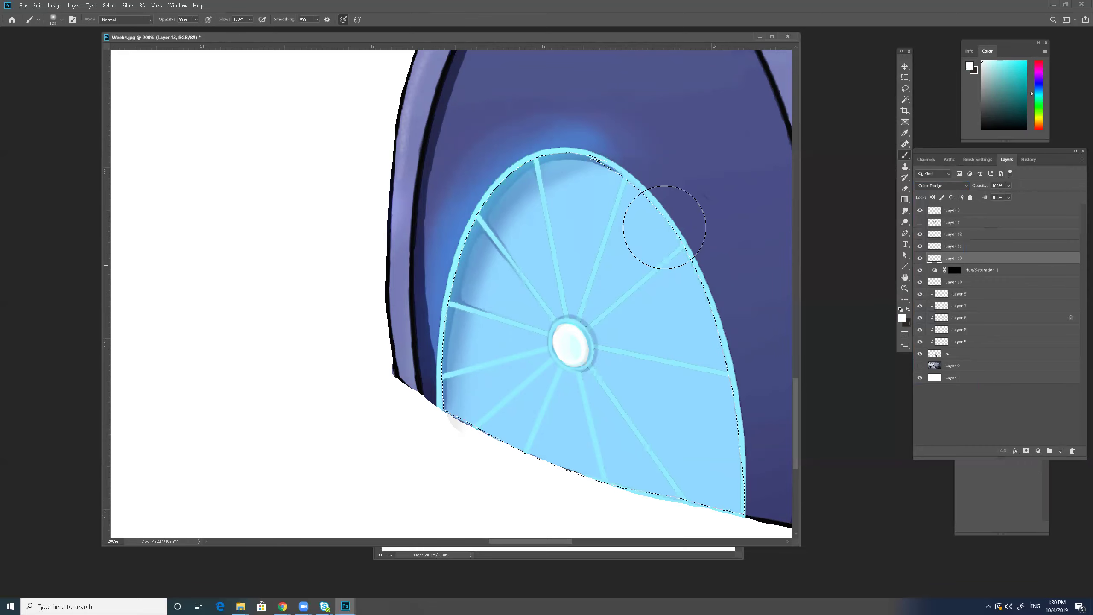
mouse_move(523, 378)
left_mouse_down()
mouse_move(568, 212)
mouse_move(589, 191)
left_mouse_up()
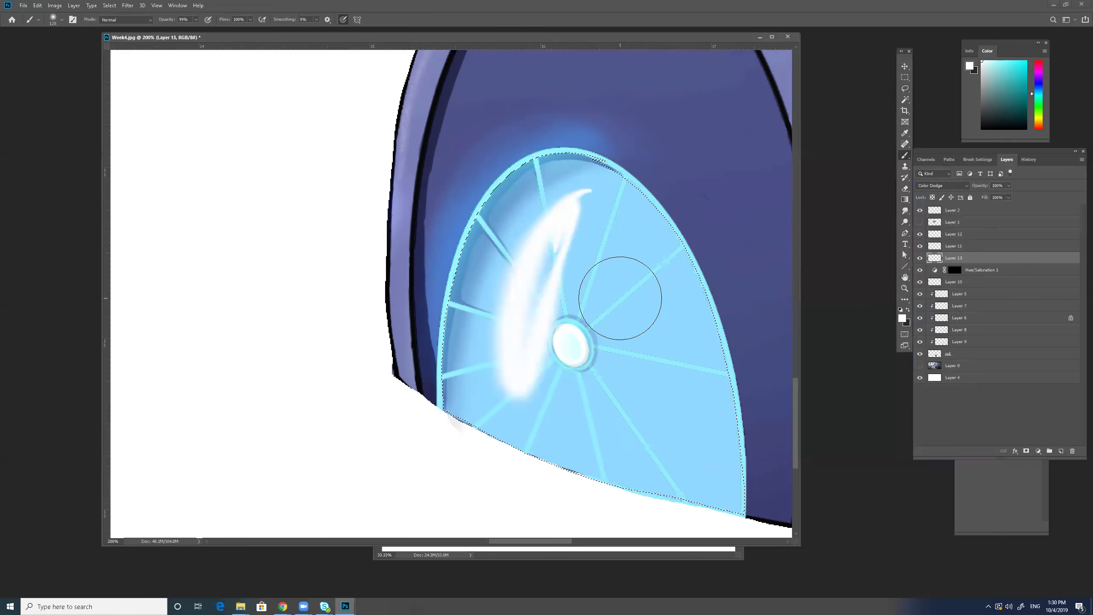
key("ctrl+z")
key("2")
left_click_drag(505, 335, 561, 235)
mouse_move(587, 406)
left_mouse_down()
mouse_move(517, 253)
mouse_move(573, 195)
mouse_move(569, 221)
mouse_move(603, 249)
mouse_move(620, 365)
mouse_move(640, 378)
mouse_move(624, 261)
mouse_move(620, 372)
mouse_move(489, 383)
mouse_move(566, 481)
left_mouse_up()
- Switch the layer's blend mode to Soft Light and brush bright cyan over the wheel's face
left_click(1026, 62)
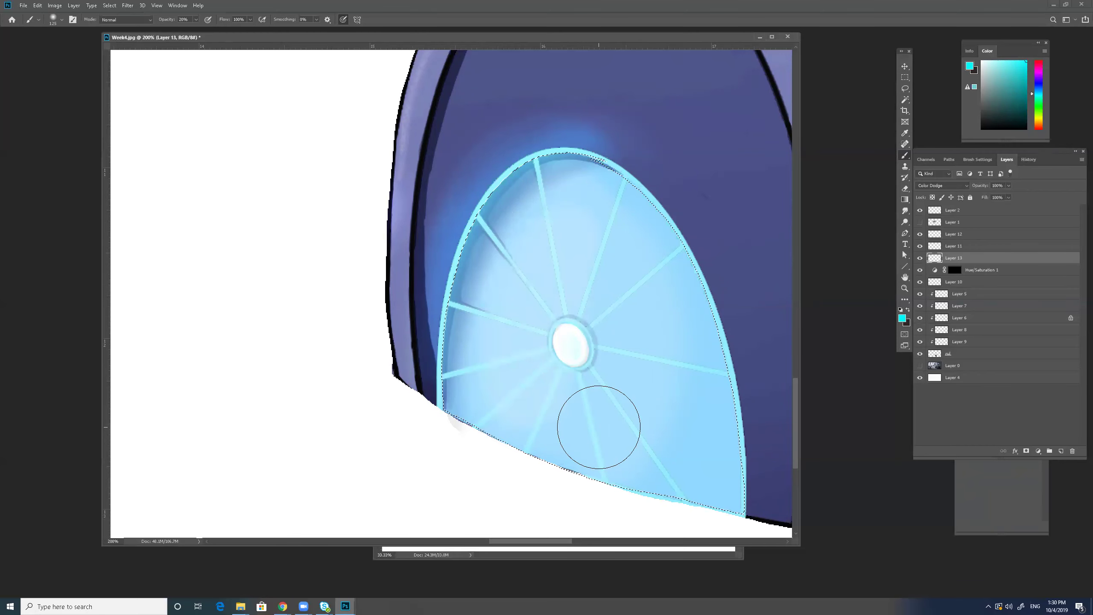
left_click(942, 185)
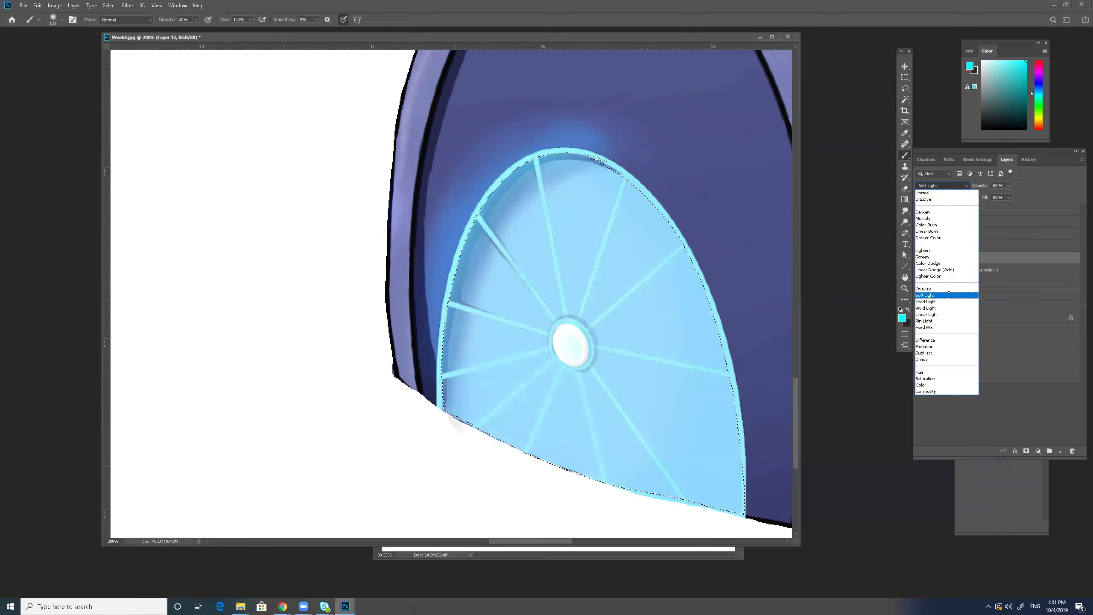
left_click(949, 296)
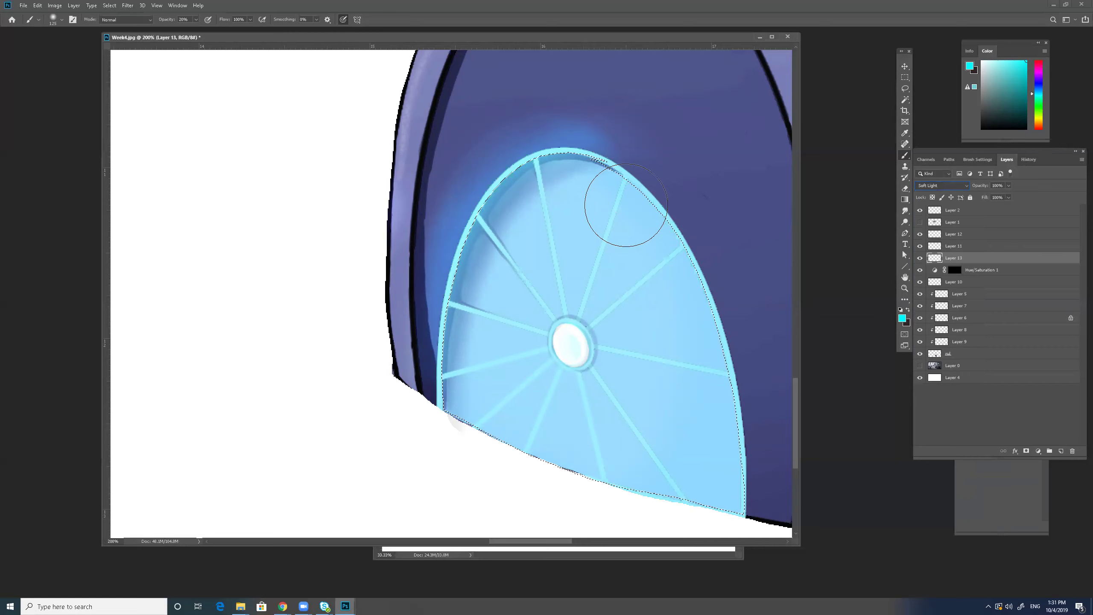
left_click_drag(671, 347, 597, 245)
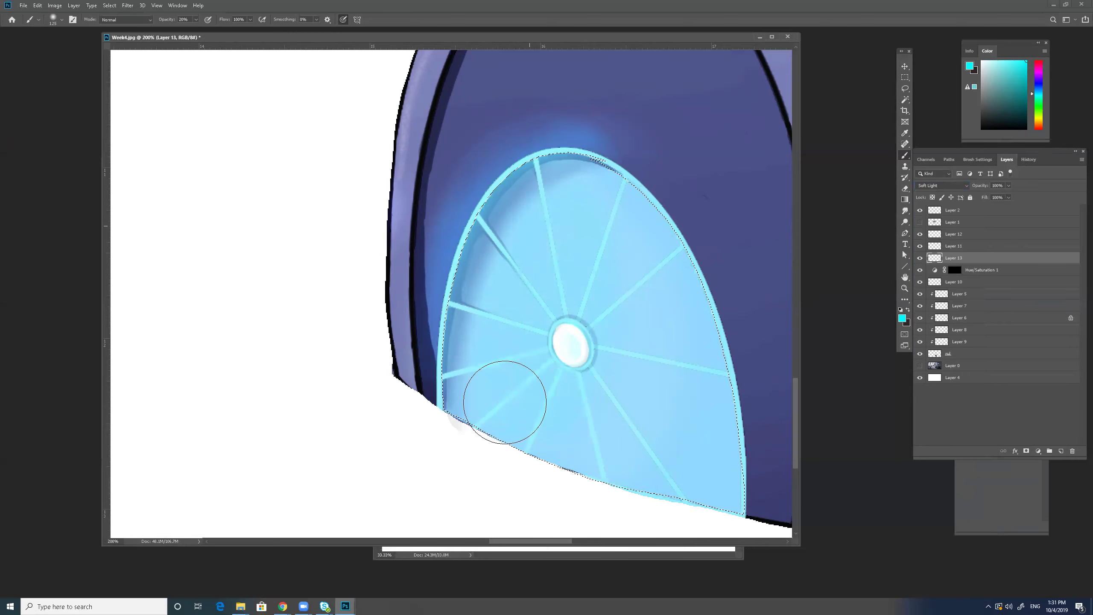
- Add a new layer above Layer 13 and extend the lasso selection with the console's arched outer frame
key("z")
left_click(659, 412, "alt")
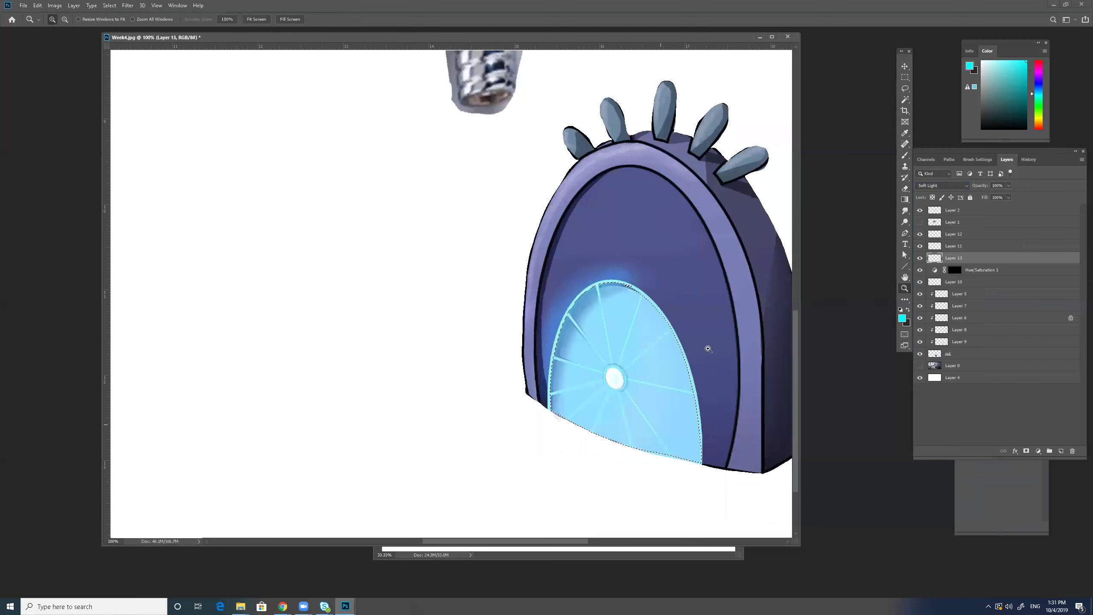
key("e")
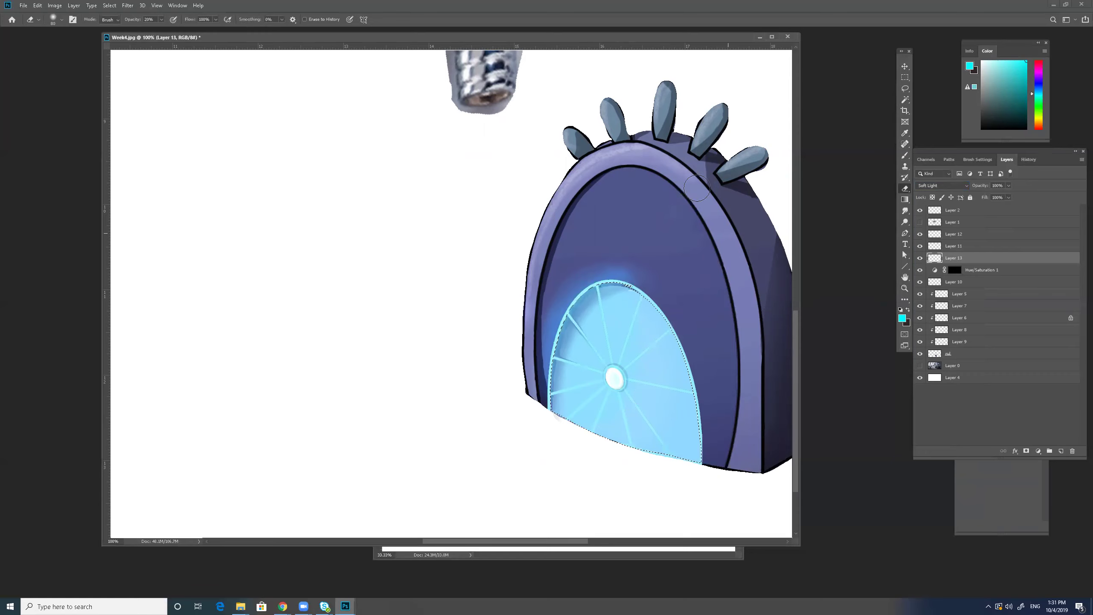
key("z")
left_click(702, 415, "alt")
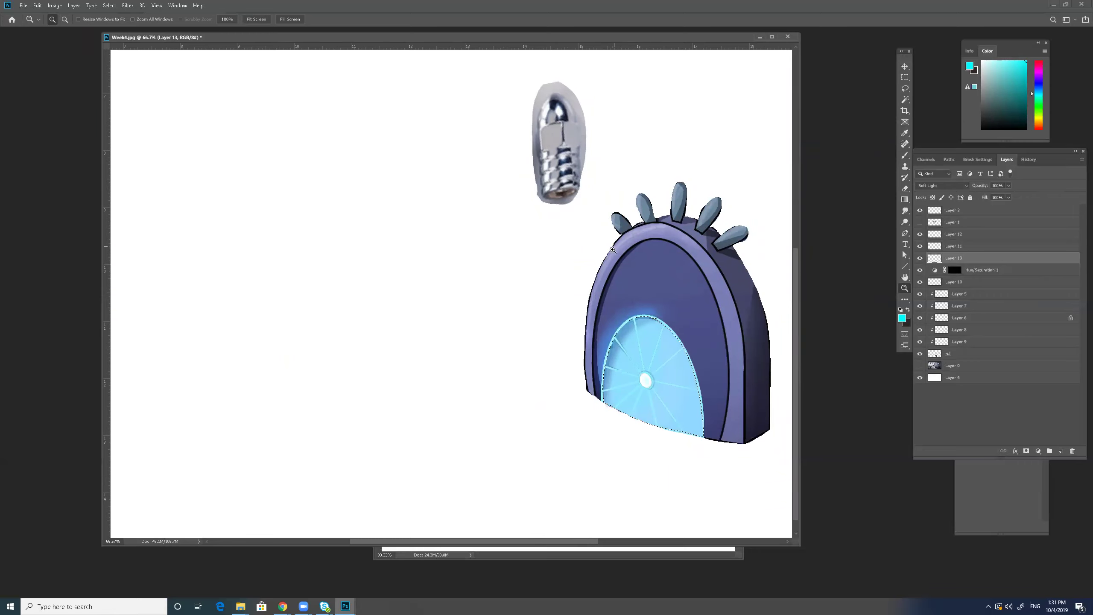
left_click(637, 260)
left_click_drag(748, 407, 667, 346)
key("l")
key("ctrl+shift+alt+n")
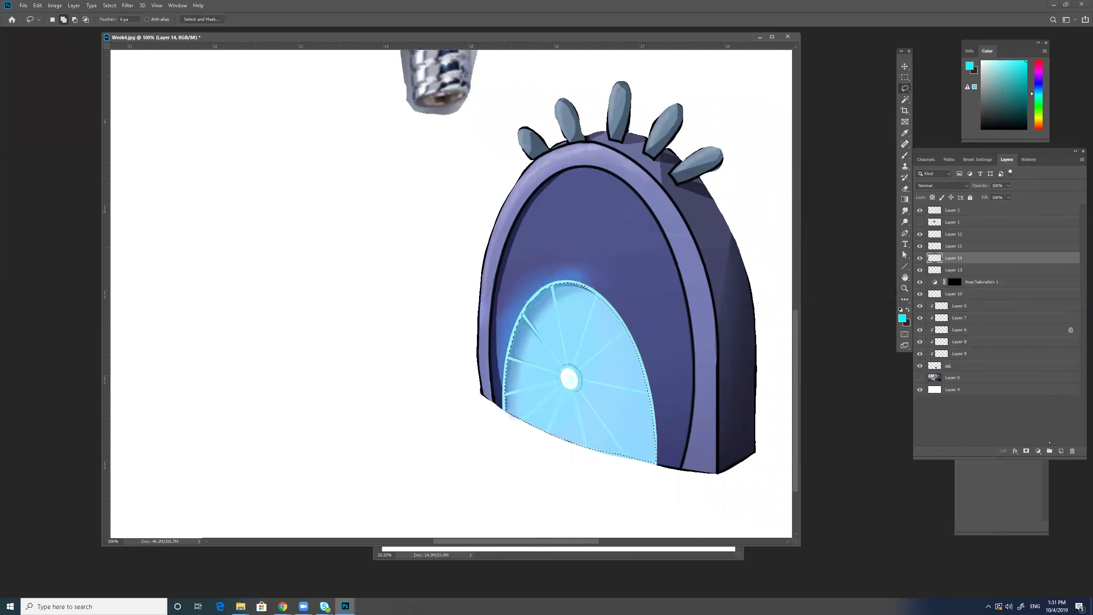
mouse_move(516, 215)
left_mouse_down()
mouse_move(496, 307)
mouse_move(499, 403)
mouse_move(486, 394)
mouse_move(482, 289)
mouse_move(497, 226)
mouse_move(538, 166)
mouse_move(590, 144)
mouse_move(641, 164)
mouse_move(704, 264)
mouse_move(720, 343)
mouse_move(717, 472)
mouse_move(690, 470)
mouse_move(686, 448)
mouse_move(694, 345)
mouse_move(667, 233)
mouse_move(607, 172)
mouse_move(576, 173)
left_mouse_up()
- Brush soft dark blue shading along the arched frame's edges and the wheel's left side inside the selection
key("o")
key("i")
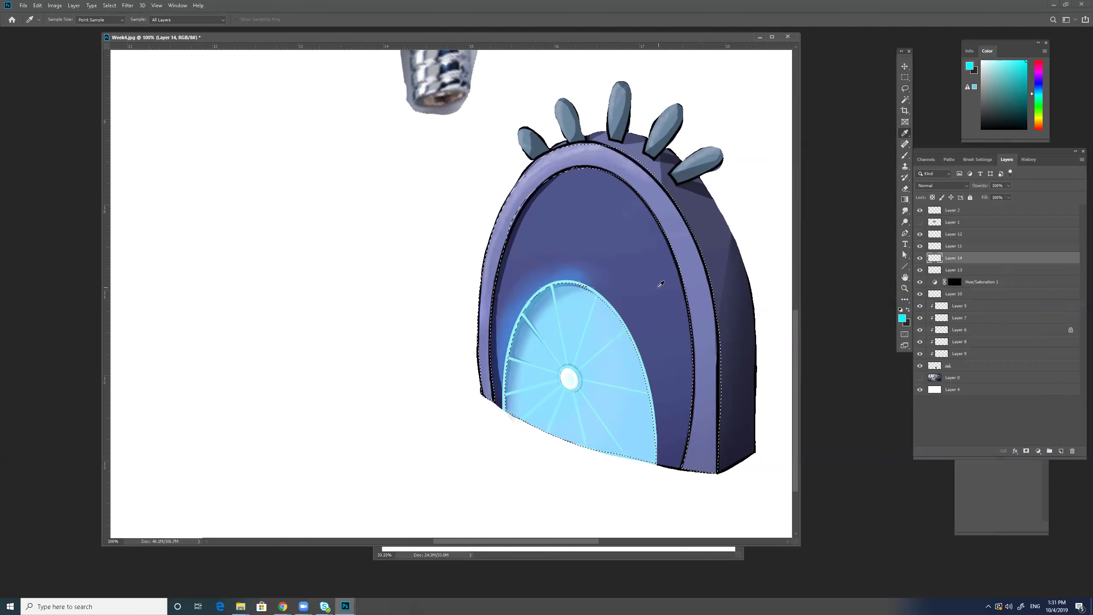
left_click(578, 198)
key("b")
key("ctrl+d")
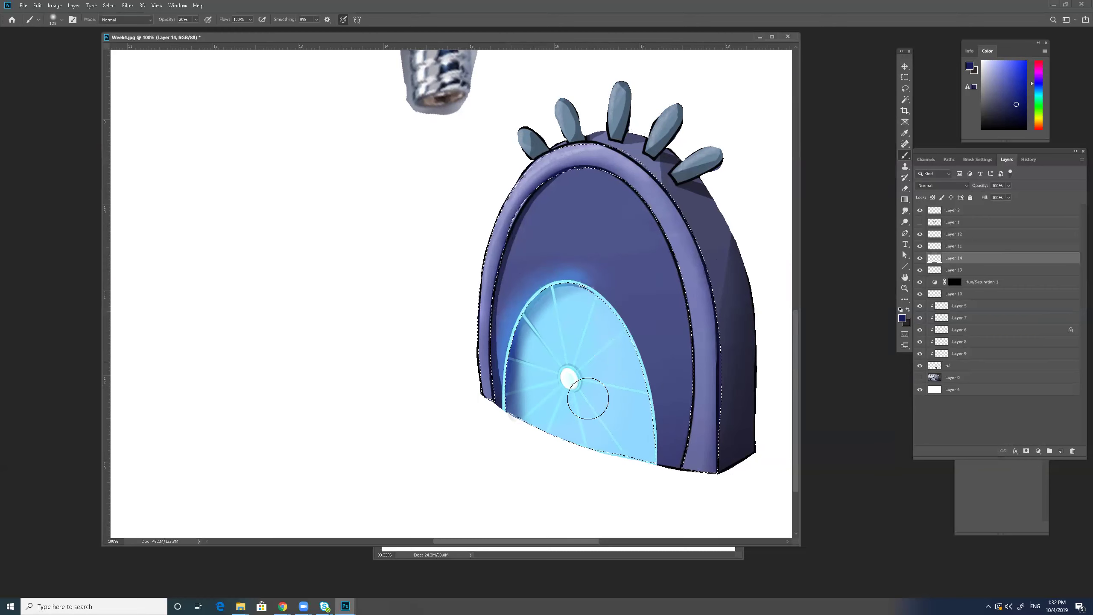
- Pick bright cyan, clear the selection, and add a new layer in Color Dodge mode above Layer 14
left_click(1038, 94)
left_click(1026, 62)
left_click(1060, 451)
key("ctrl+d")
left_click(963, 186)
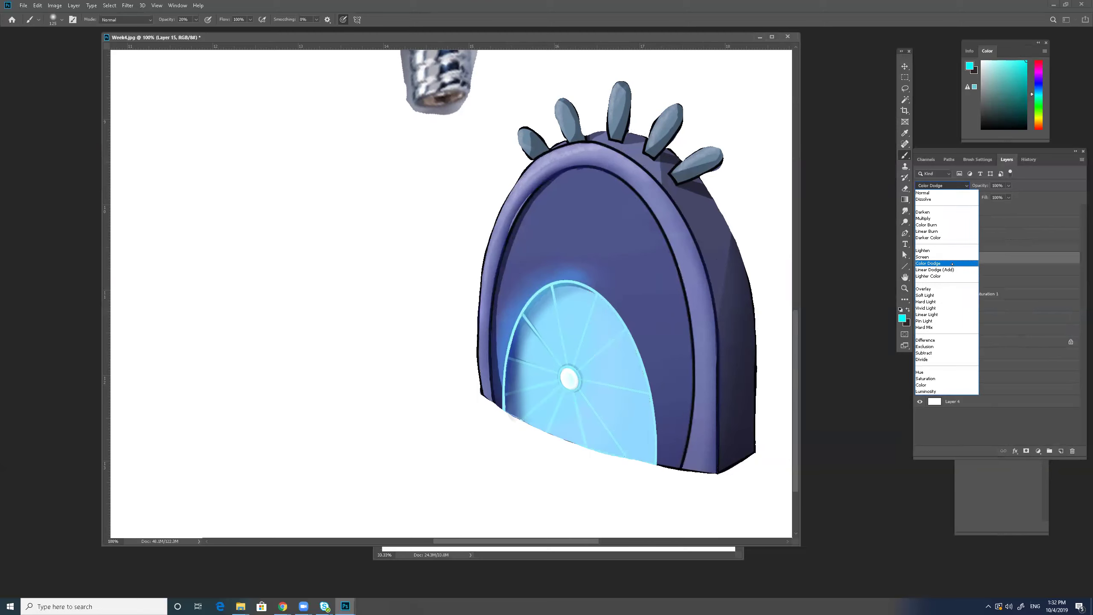
left_click(952, 264)
- Brush a cyan glow along both sides of the arched frame and lower the layer's opacity to 50%
mouse_move(549, 159)
left_mouse_down()
mouse_move(500, 230)
mouse_move(491, 264)
mouse_move(494, 426)
left_mouse_up()
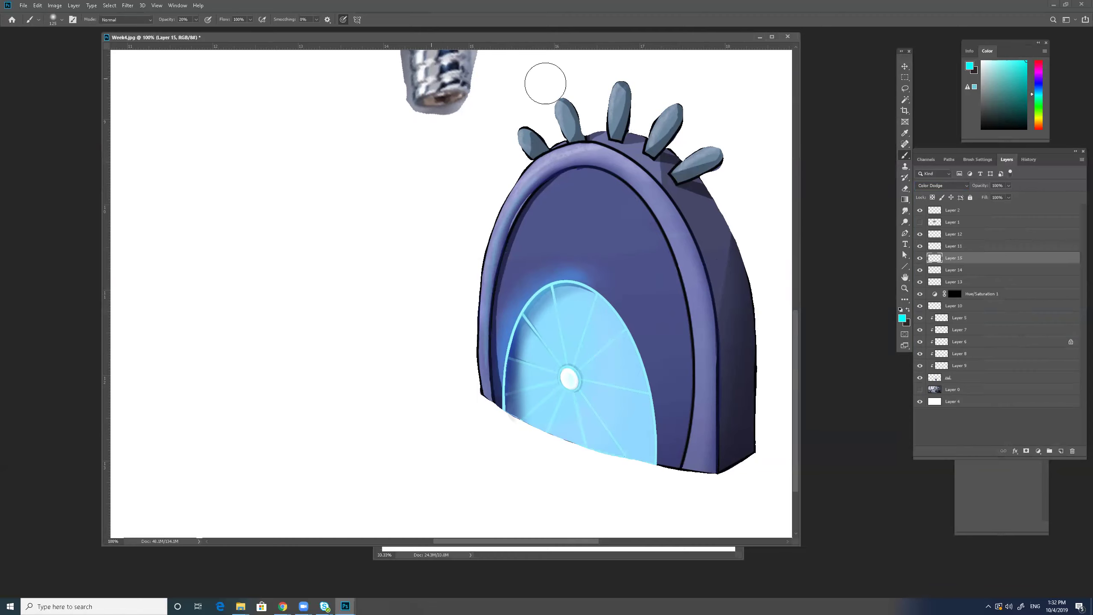
mouse_move(522, 200)
left_mouse_down()
mouse_move(538, 178)
mouse_move(593, 165)
mouse_move(559, 165)
mouse_move(495, 236)
mouse_move(512, 211)
mouse_move(496, 259)
mouse_move(528, 183)
mouse_move(483, 299)
mouse_move(484, 410)
left_mouse_up()
mouse_move(611, 154)
left_mouse_down()
mouse_move(663, 207)
mouse_move(700, 341)
mouse_move(707, 321)
left_mouse_up()
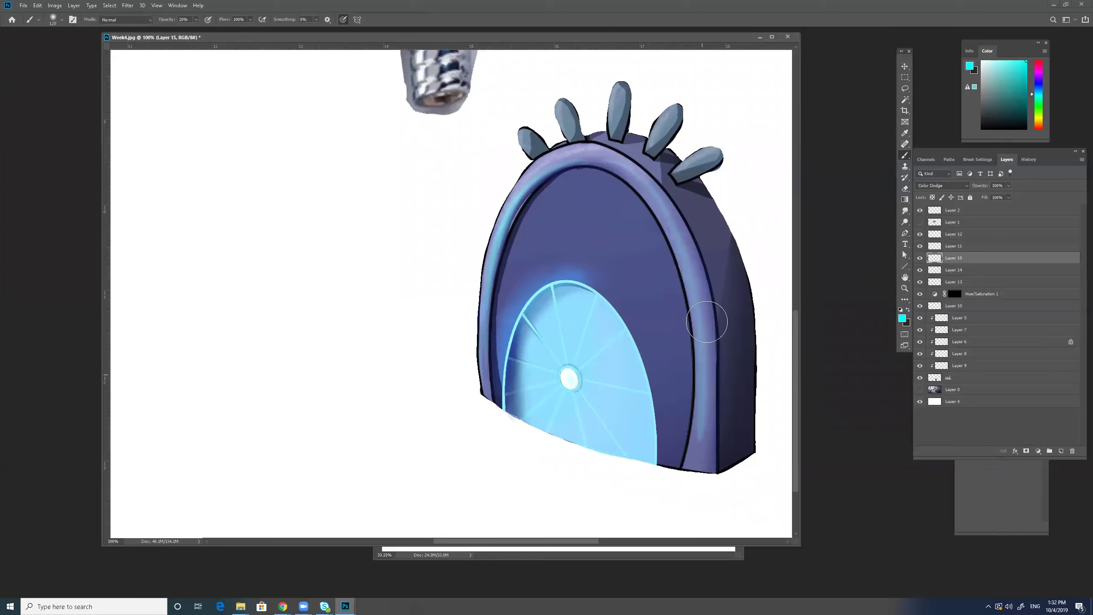
mouse_move(572, 148)
left_mouse_down()
mouse_move(617, 165)
mouse_move(672, 225)
mouse_move(703, 343)
mouse_move(700, 448)
left_mouse_up()
mouse_move(555, 157)
left_mouse_down()
mouse_move(631, 177)
mouse_move(681, 248)
mouse_move(698, 327)
mouse_move(691, 491)
mouse_move(705, 448)
left_mouse_up()
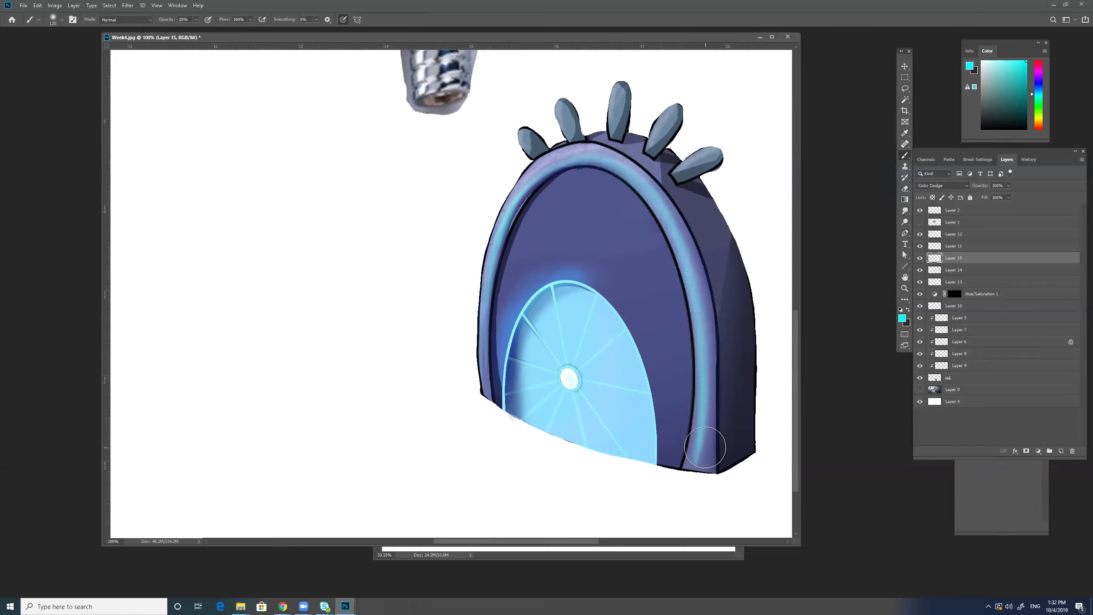
left_click(1008, 197)
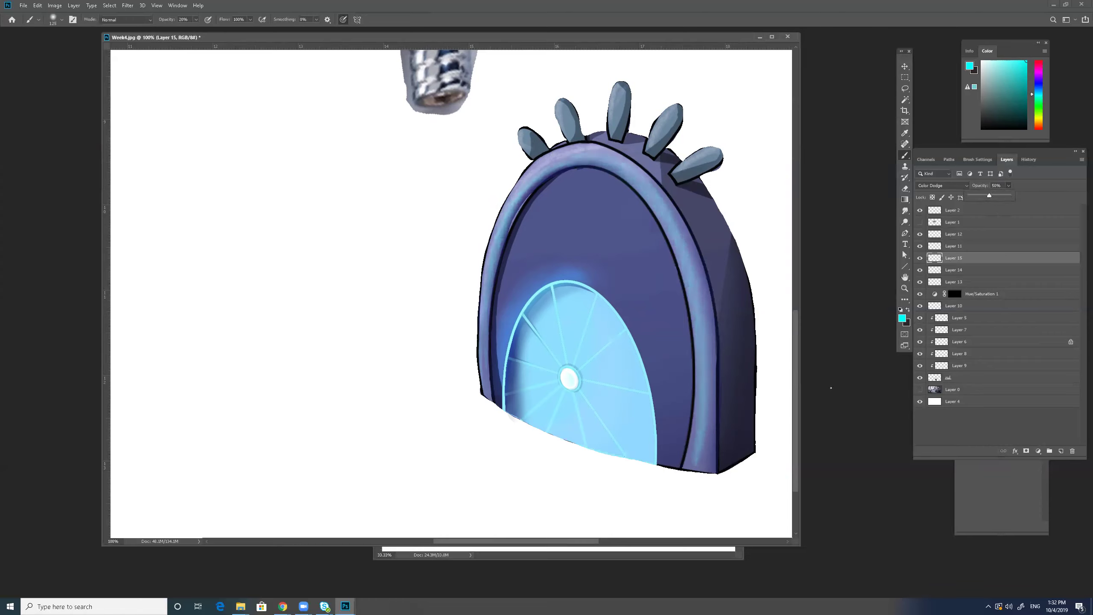
- Pick a pale yellow and add a new layer placed directly below Layer 2
key("z")
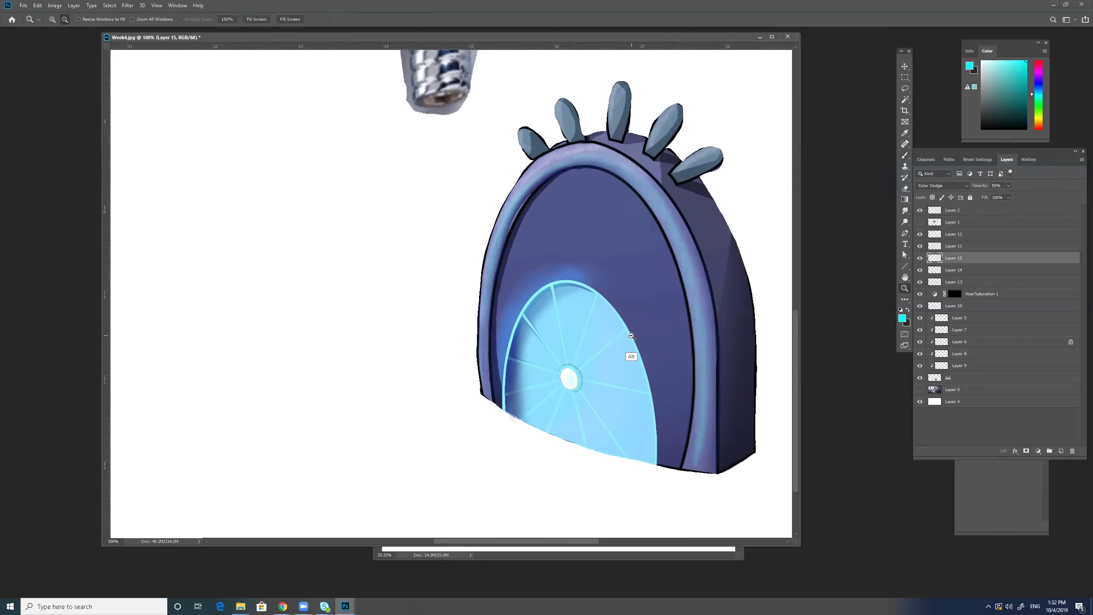
left_click(690, 439, "alt")
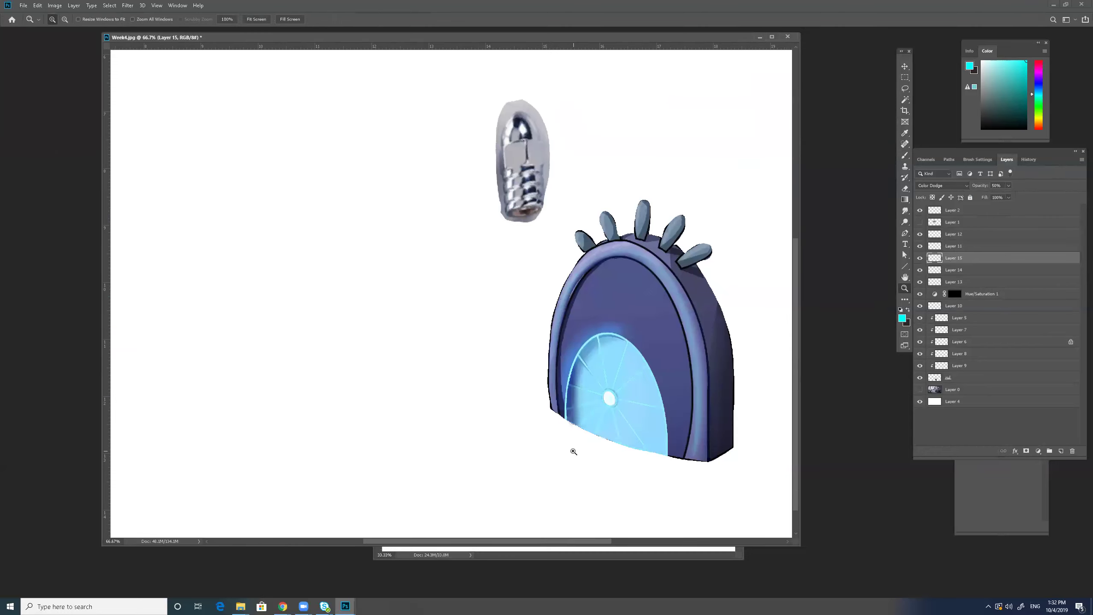
left_click(645, 246)
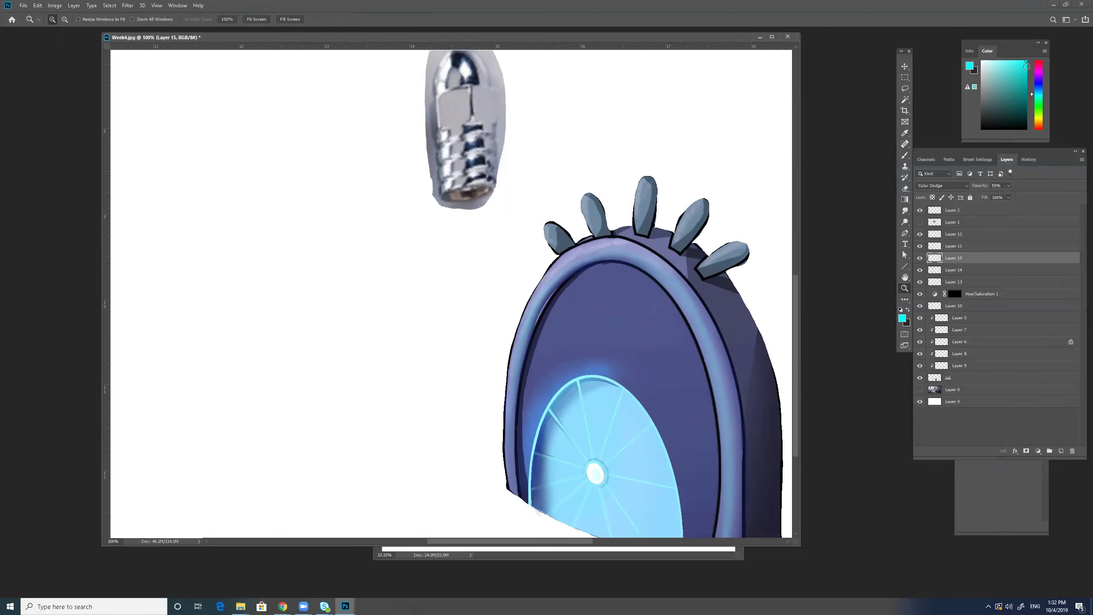
left_click(992, 59)
left_click(1038, 117)
left_click(1018, 83)
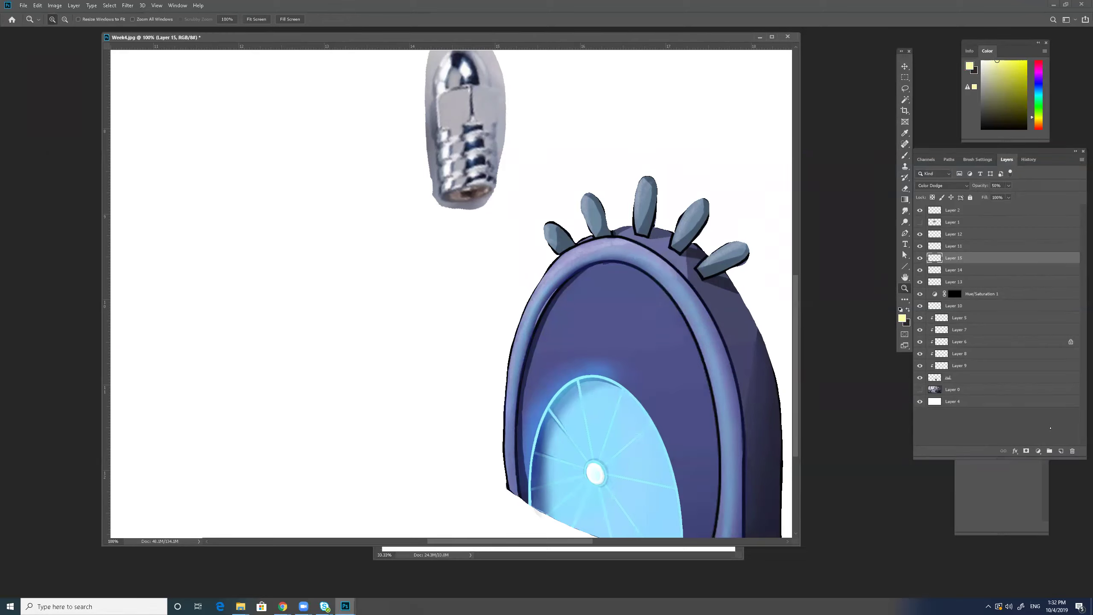
left_click(1061, 451)
left_click_drag(968, 258, 974, 217)
- Set up a small Hard Round brush and change the new layer's blend mode to Color Dodge
key("b")
key("bracketleft")
key("bracketleft")
key("bracketleft")
key("bracketleft")
key("bracketleft")
key("bracketleft")
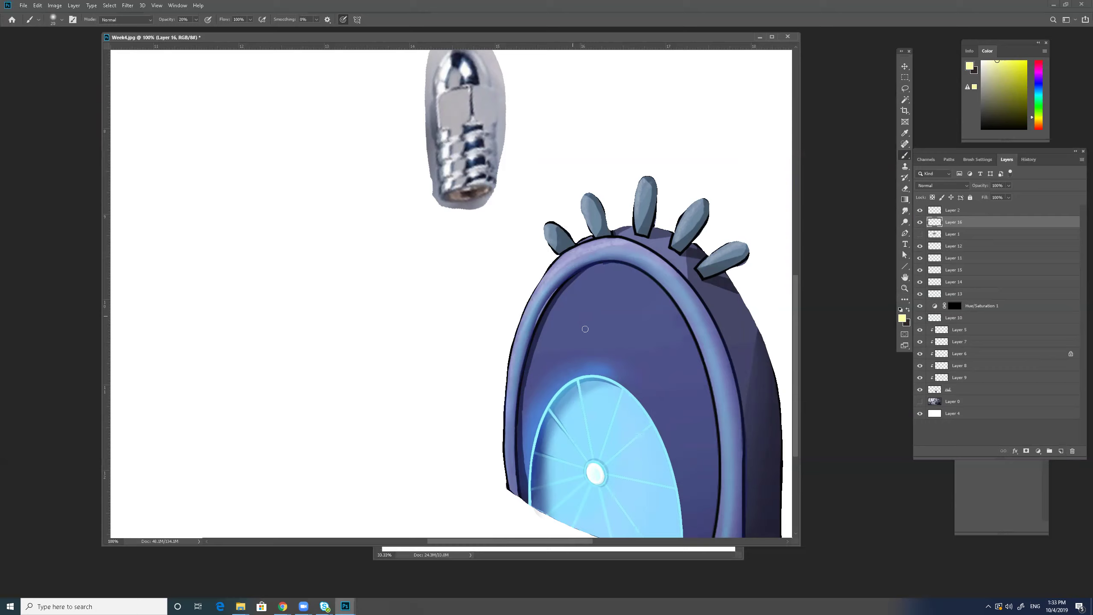
right_click(611, 365)
double_click(643, 417)
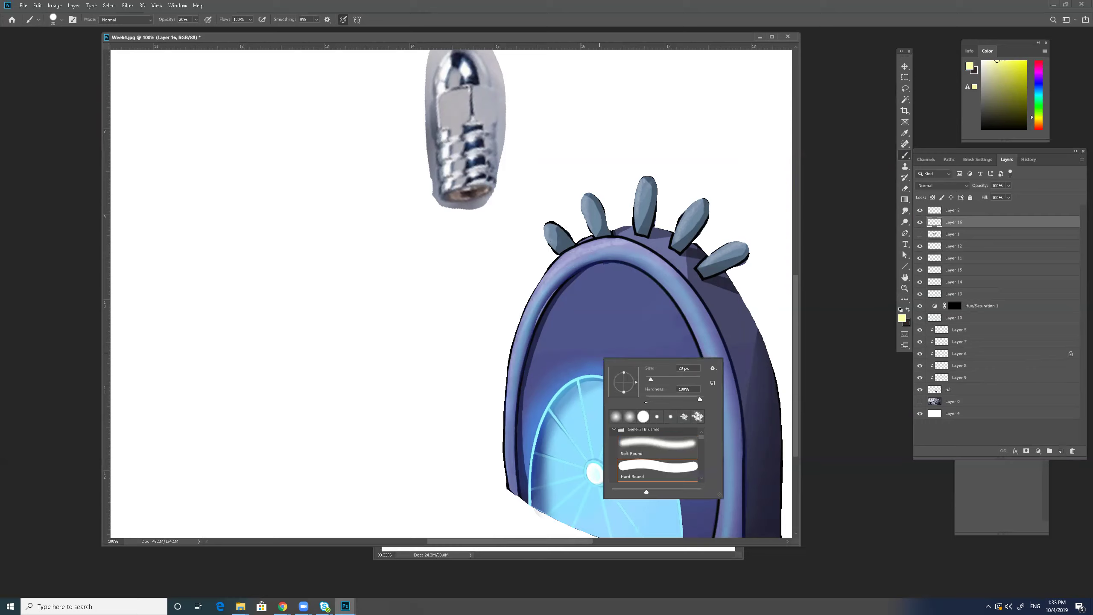
mouse_move(548, 274)
left_mouse_down()
mouse_move(514, 350)
mouse_move(536, 295)
mouse_move(509, 405)
left_mouse_up()
left_click(961, 190)
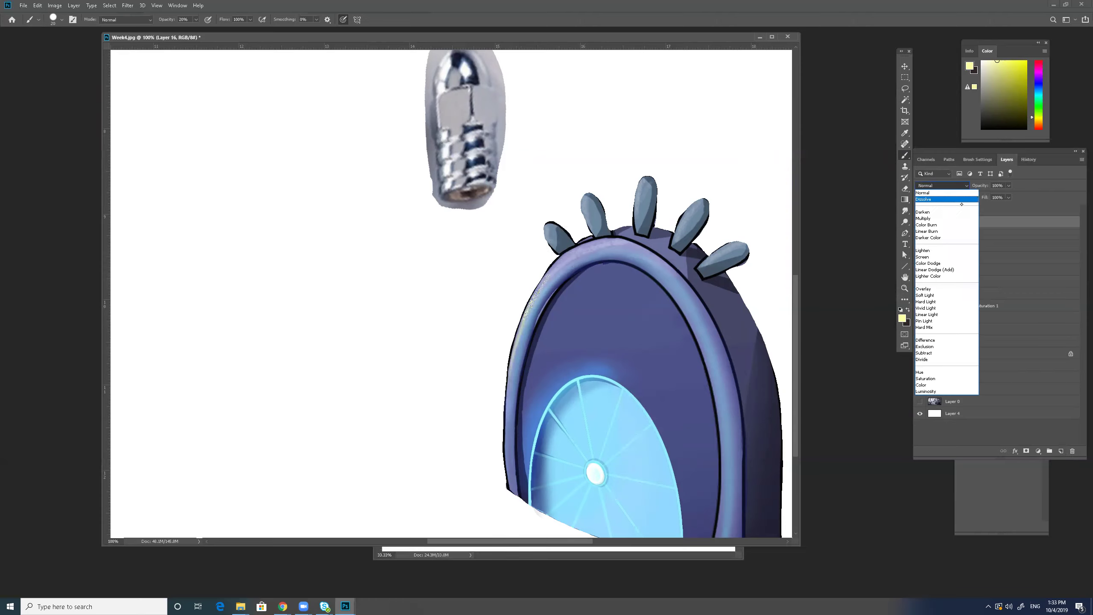
left_click(940, 264)
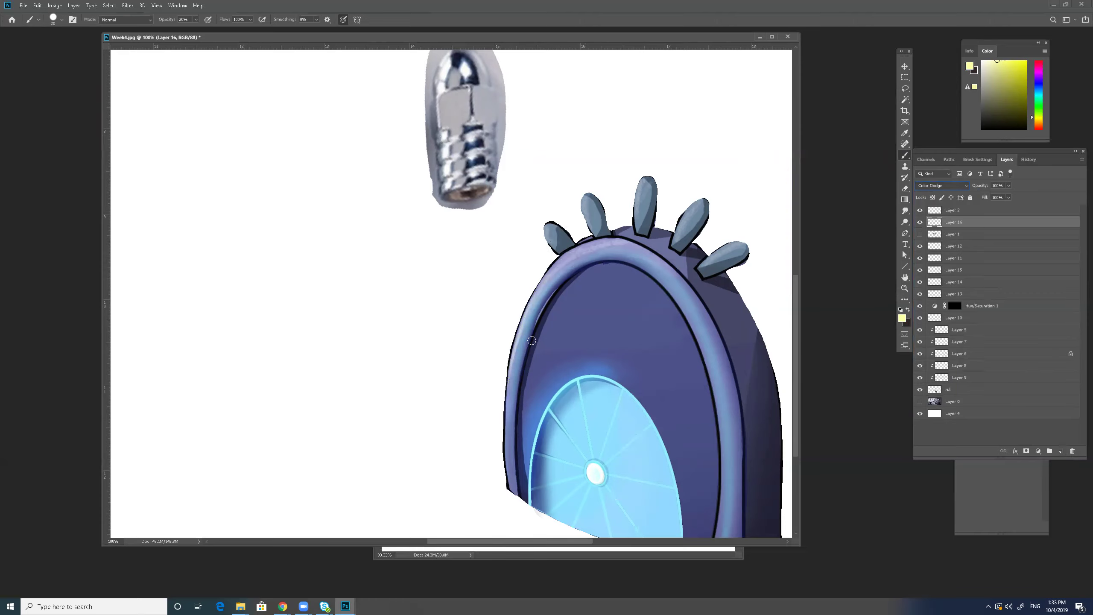
- Brush pale yellow highlights along the arched frame's left outer edge and down the five spikes
mouse_move(549, 276)
left_mouse_down()
mouse_move(507, 408)
mouse_move(507, 397)
mouse_move(506, 450)
left_mouse_up()
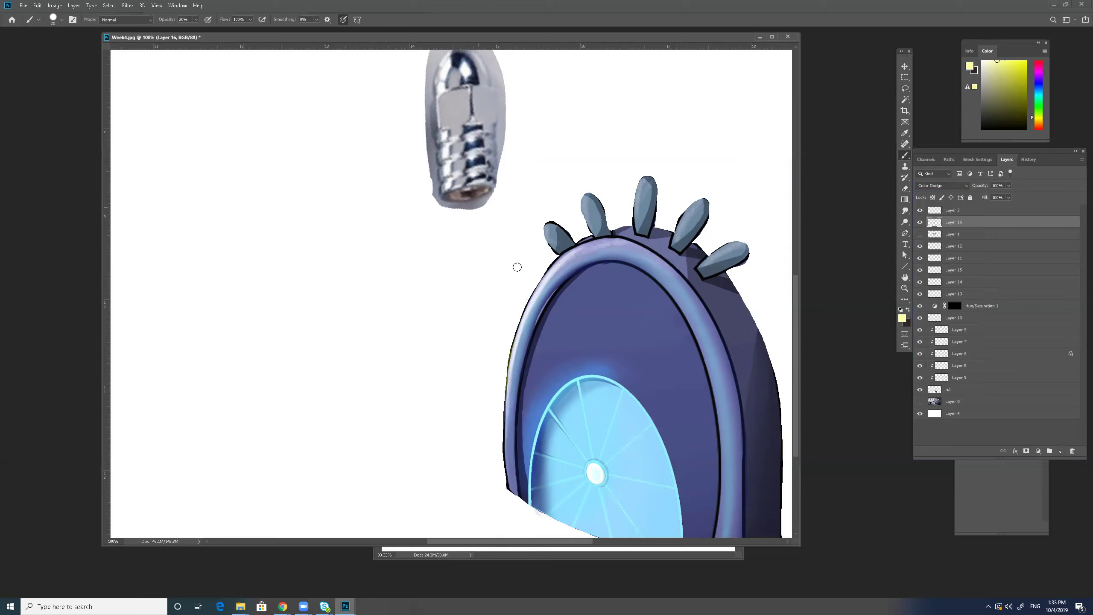
mouse_move(506, 404)
left_mouse_down()
mouse_move(510, 491)
mouse_move(516, 347)
mouse_move(507, 372)
mouse_move(529, 302)
left_mouse_up()
mouse_move(608, 241)
left_mouse_down()
mouse_move(563, 250)
mouse_move(553, 235)
mouse_move(562, 250)
mouse_move(553, 232)
left_mouse_up()
left_click_drag(589, 196, 591, 224)
mouse_move(648, 181)
left_mouse_down()
mouse_move(638, 231)
mouse_move(649, 178)
mouse_move(639, 223)
mouse_move(701, 216)
mouse_move(704, 203)
mouse_move(684, 227)
mouse_move(706, 200)
mouse_move(673, 247)
mouse_move(707, 204)
left_mouse_up()
mouse_move(747, 249)
left_mouse_down()
mouse_move(702, 268)
mouse_move(745, 248)
mouse_move(701, 271)
mouse_move(725, 258)
left_mouse_up()
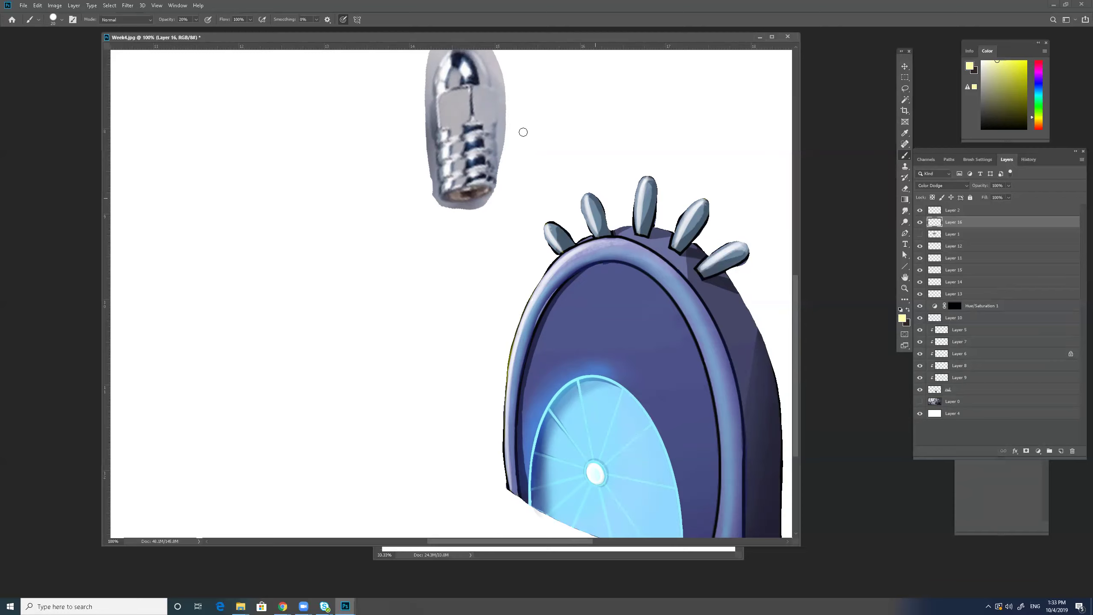
- Dab pale yellow specular spots near the tips of the five spikes on a new layer at 99% brush opacity
key("9")
key("9")
left_click(1061, 451)
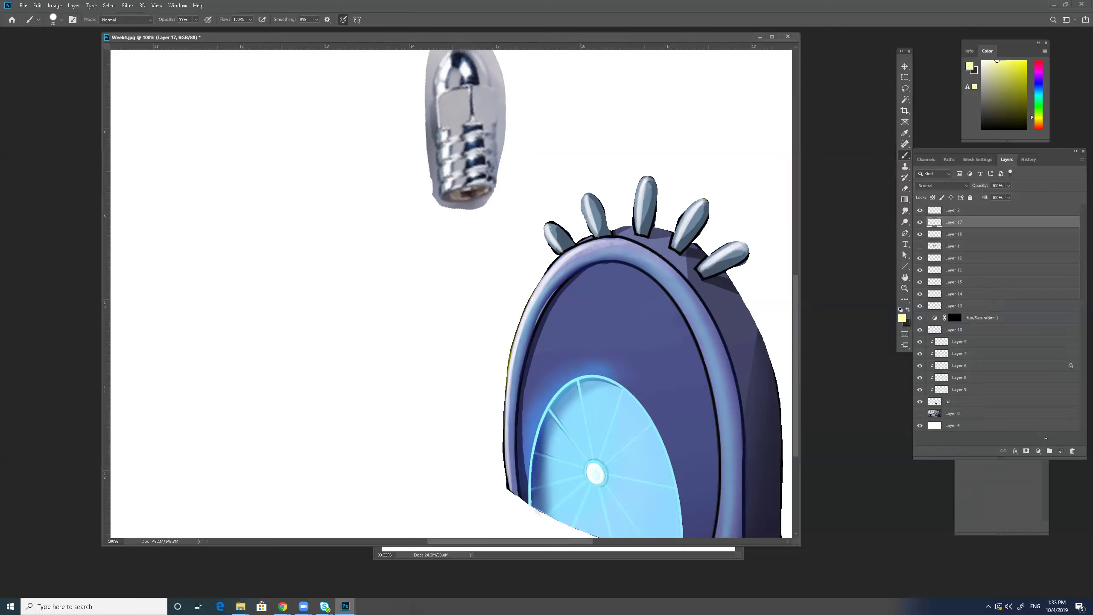
left_click(593, 200)
left_click(554, 226)
left_click(651, 187)
left_click(703, 211)
left_click(697, 221)
left_click(743, 253)
left_click(733, 259)
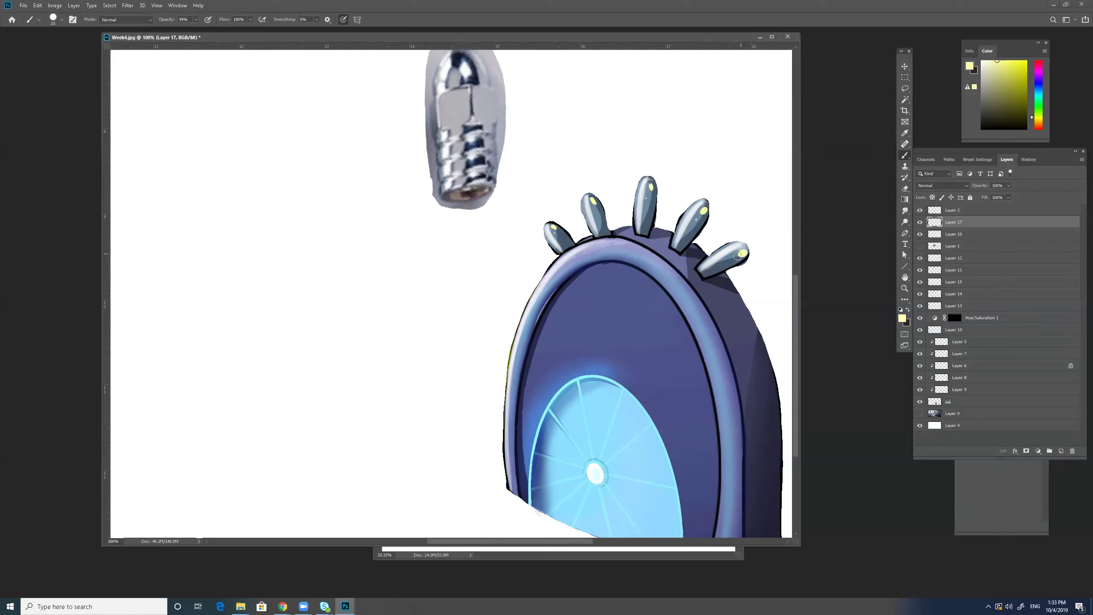
- Choose a larger Soft Round brush in white and add a new layer in Linear Dodge (Add) mode
right_click(608, 327)
double_click(674, 409)
key("bracketright")
key("bracketright")
key("bracketright")
key("bracketright")
left_click(982, 62)
left_click(1060, 451)
left_click(941, 186)
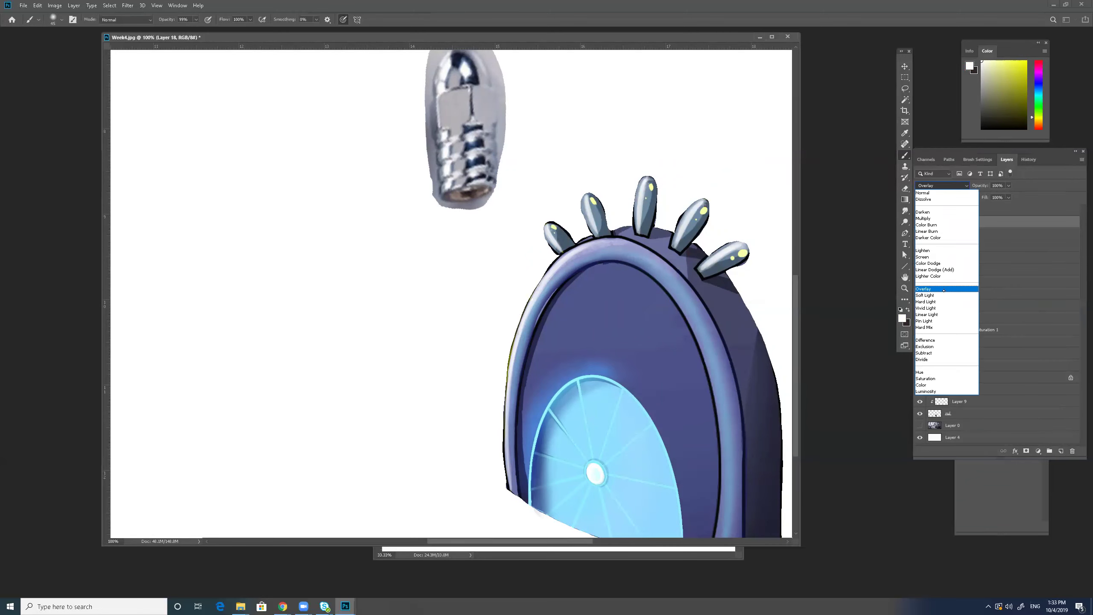
left_click(949, 270)
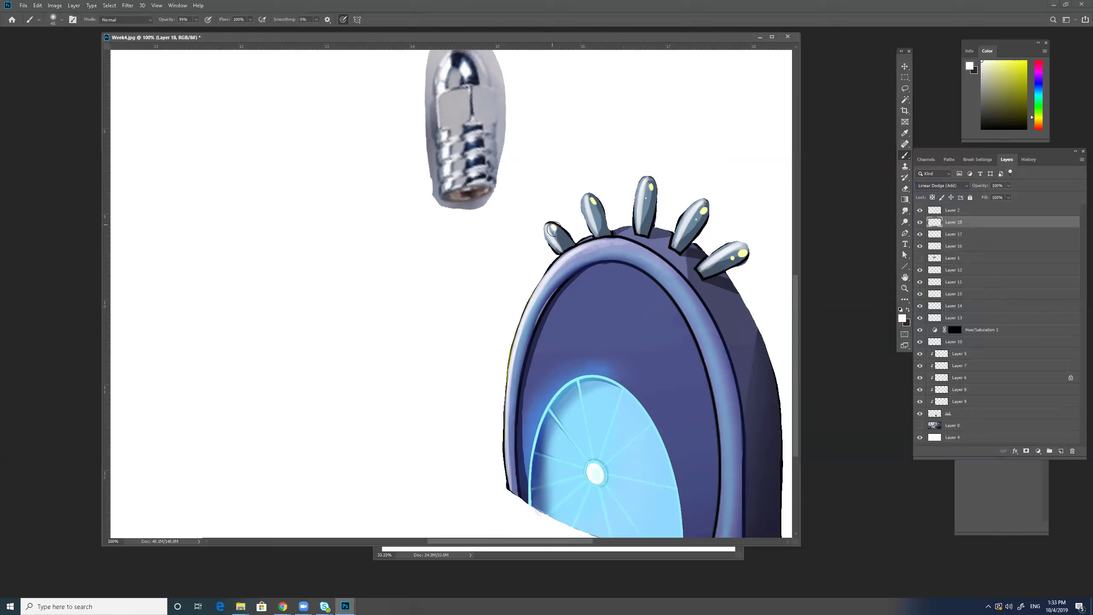
- Dab a white glow over the spikes' specular spots and reduce the layer's opacity to 72%
left_click(593, 201)
left_click(650, 187)
left_click(704, 209)
left_click(1008, 197)
left_click_drag(1002, 197, 998, 197)
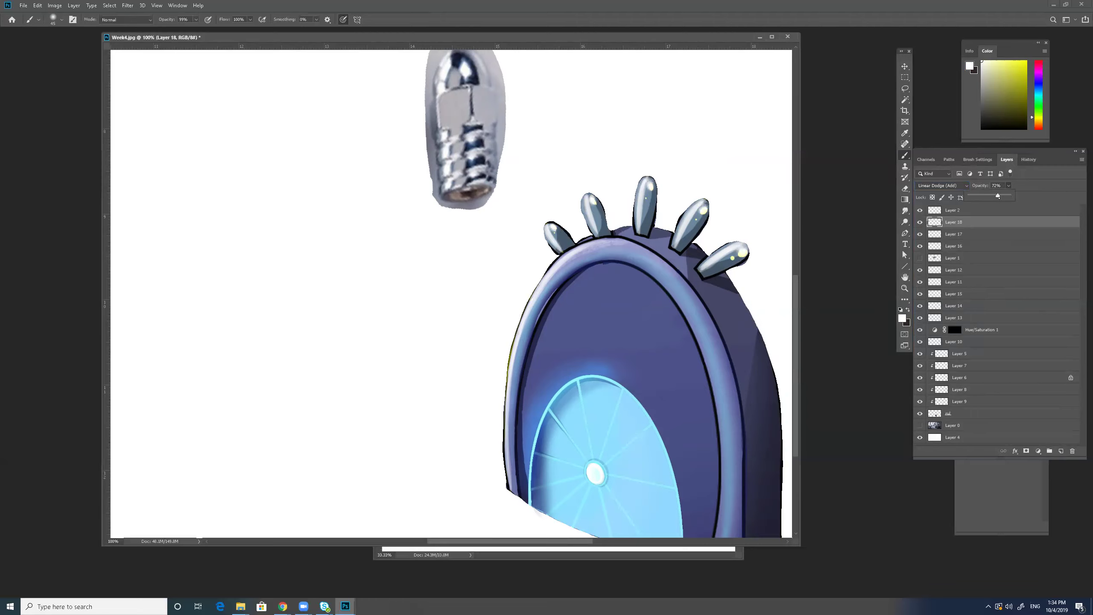
key("z")
left_click(683, 366, "alt")
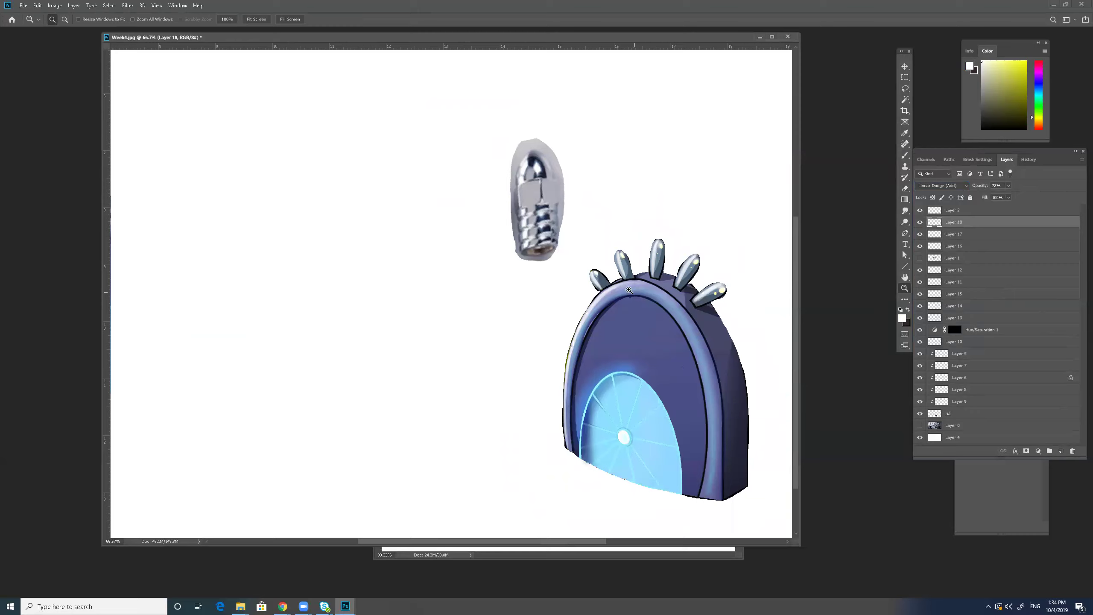
- Sample the console's inner blue, darken it, and add a new layer with a smaller brush for the spikes
left_click(628, 306)
key("i")
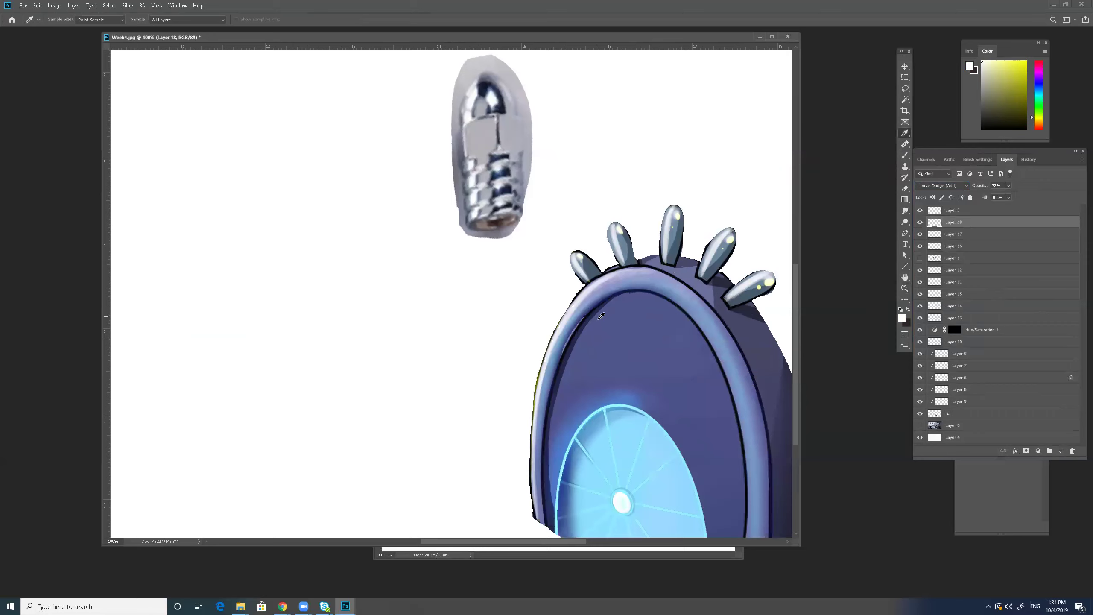
left_click(701, 327)
left_click(1059, 450)
key("b")
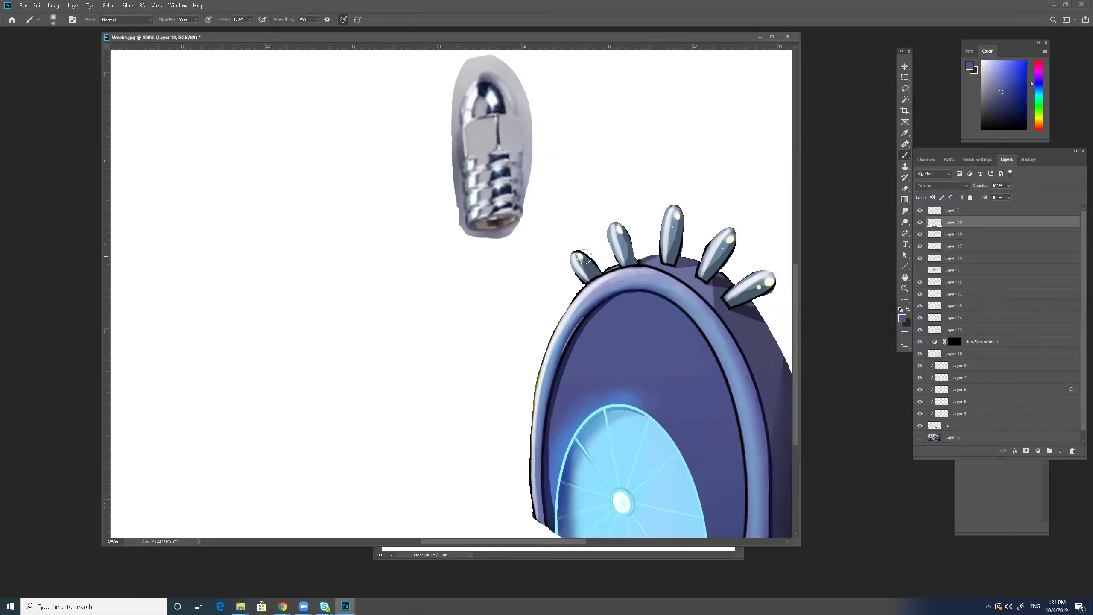
left_click(1006, 106)
key("bracketleft")
key("bracketleft")
key("bracketleft")
- Brush dark blue shading strokes along the sides and bases of the five spikes
left_click_drag(596, 277, 619, 226)
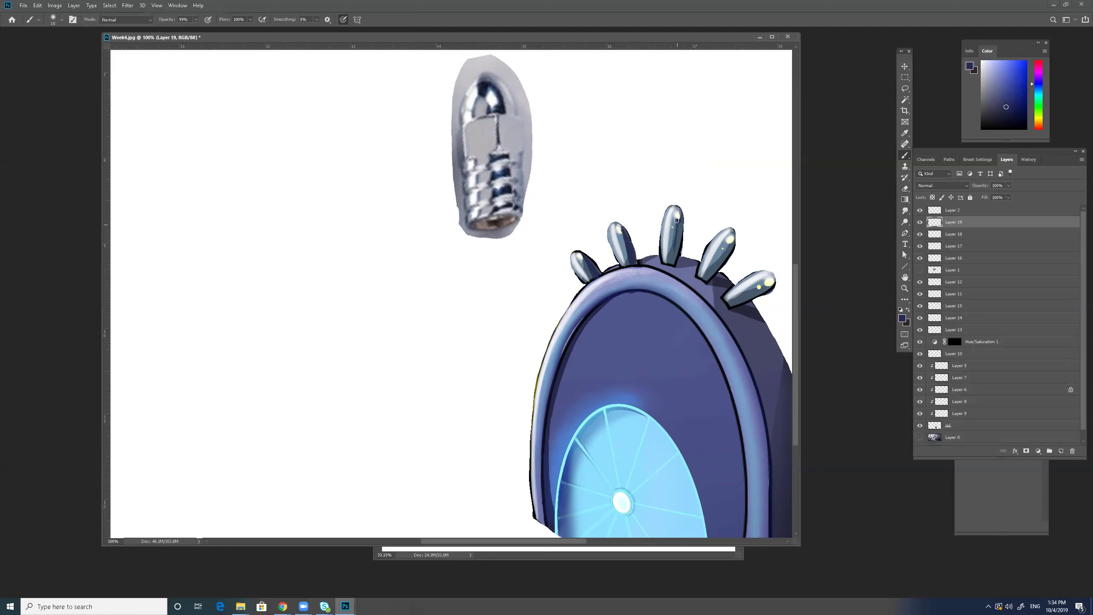
left_click_drag(677, 234, 677, 236)
left_click_drag(733, 244, 702, 278)
key("ctrl+z")
left_click_drag(734, 229, 732, 250)
mouse_move(744, 297)
left_mouse_down()
mouse_move(773, 284)
mouse_move(731, 303)
left_mouse_up()
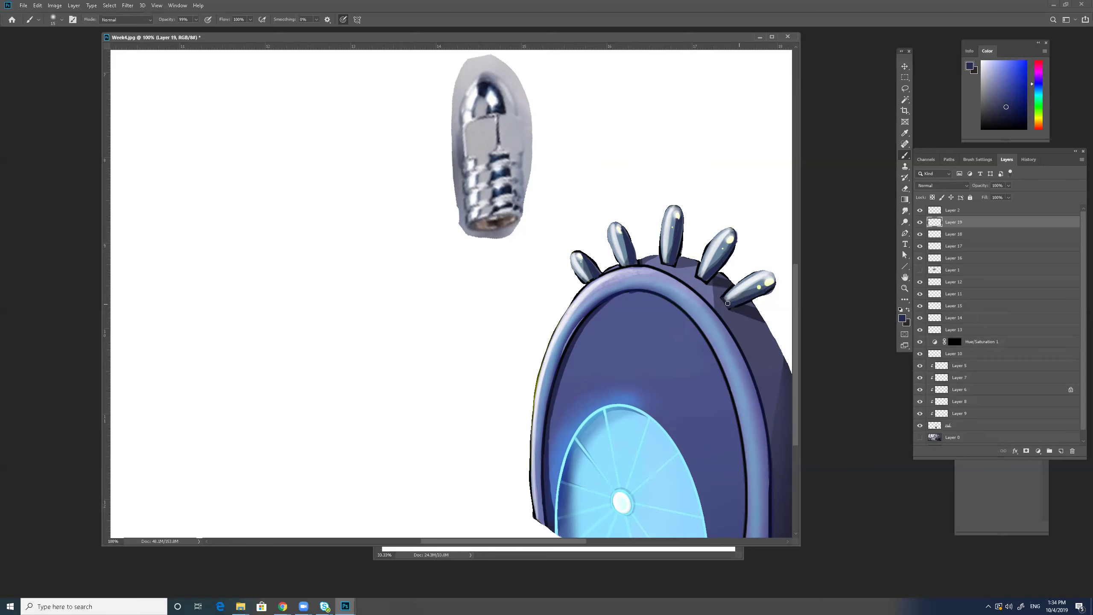
- Sample the glowing disc's light blue and paint small reflection marks beneath the spikes on a new layer
scroll(770, 336, "right", 4)
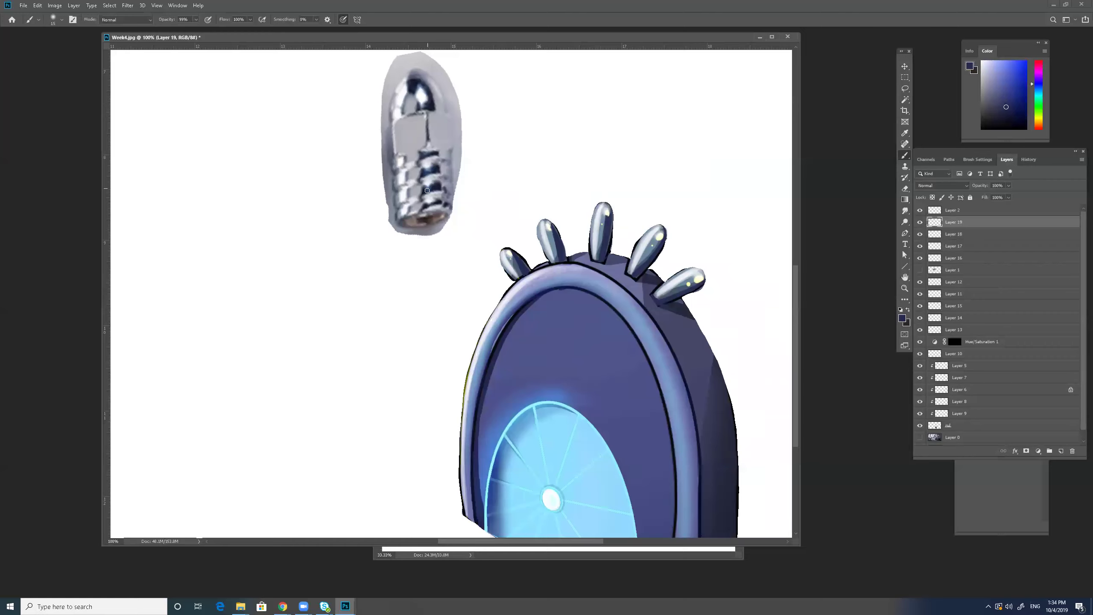
left_click(608, 250, "alt")
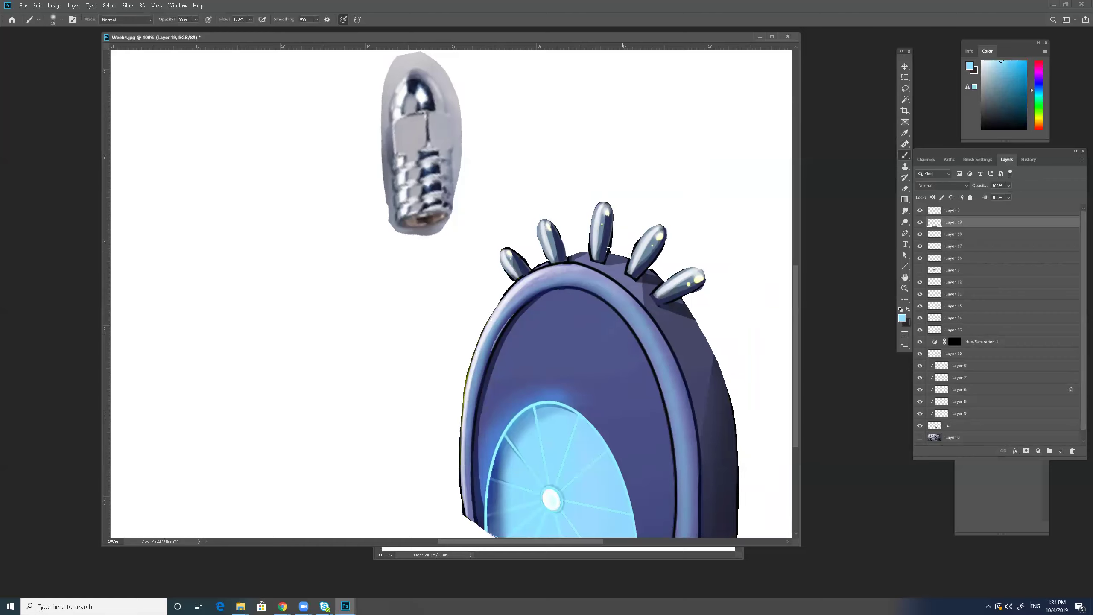
left_click(1061, 450)
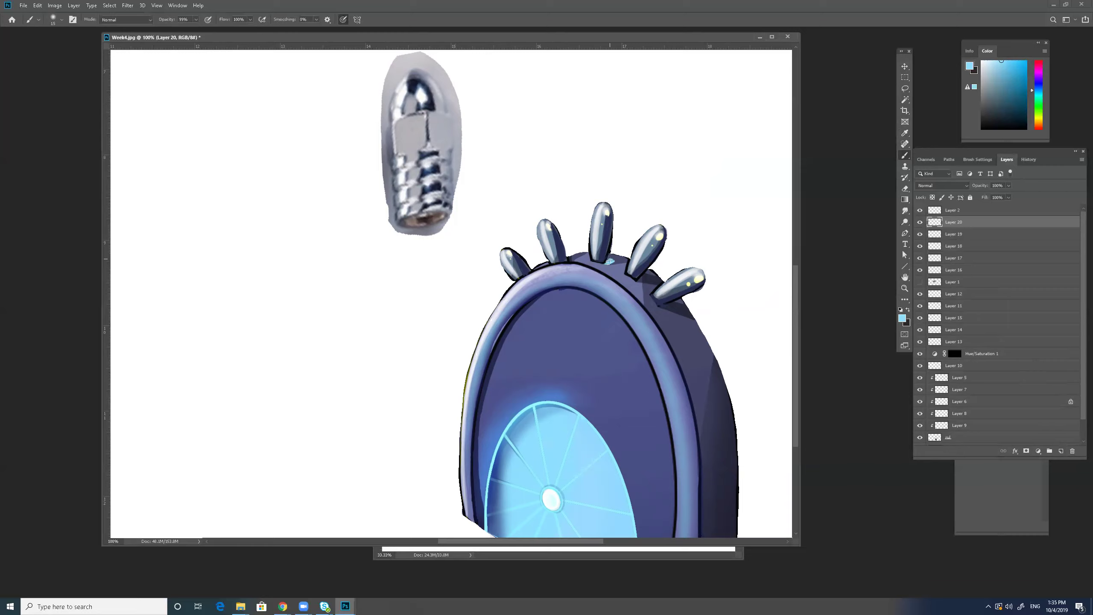
mouse_move(606, 264)
left_mouse_down()
mouse_move(641, 264)
mouse_move(645, 276)
mouse_move(625, 275)
mouse_move(645, 276)
mouse_move(674, 306)
left_mouse_up()
- Set the reflection layer to Linear Dodge (Add) and reduce its opacity to 55%
left_click(960, 185)
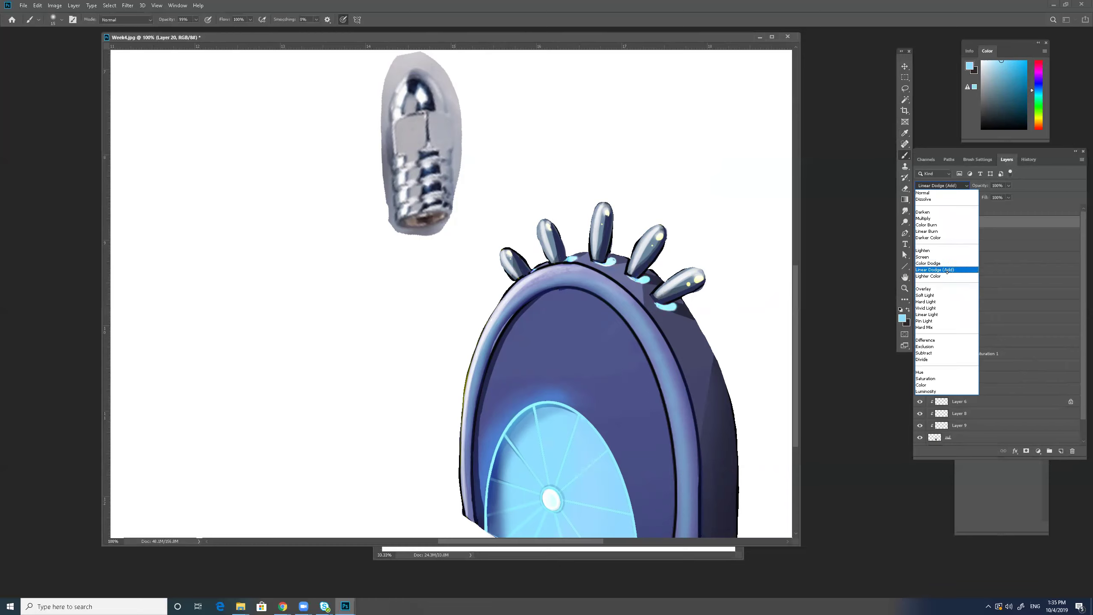
left_click(947, 269)
left_click(1008, 197)
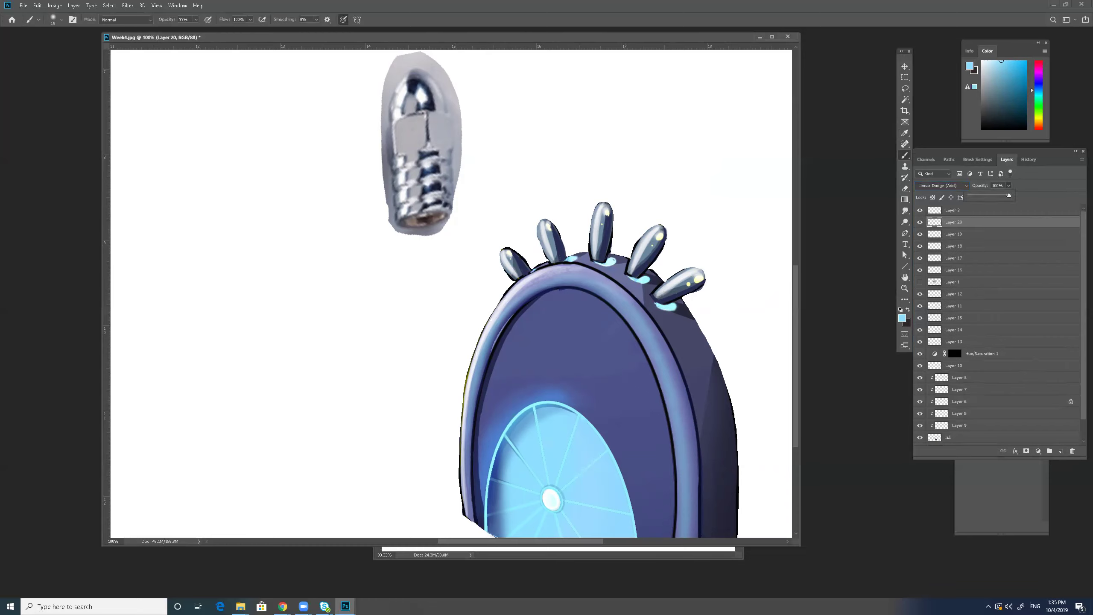
left_click_drag(988, 196, 984, 196)
- Brush a soft light blue glow around the spikes' bases with a larger brush at 20% opacity and set the layer's opacity to 21%
scroll(663, 392, "down", 1)
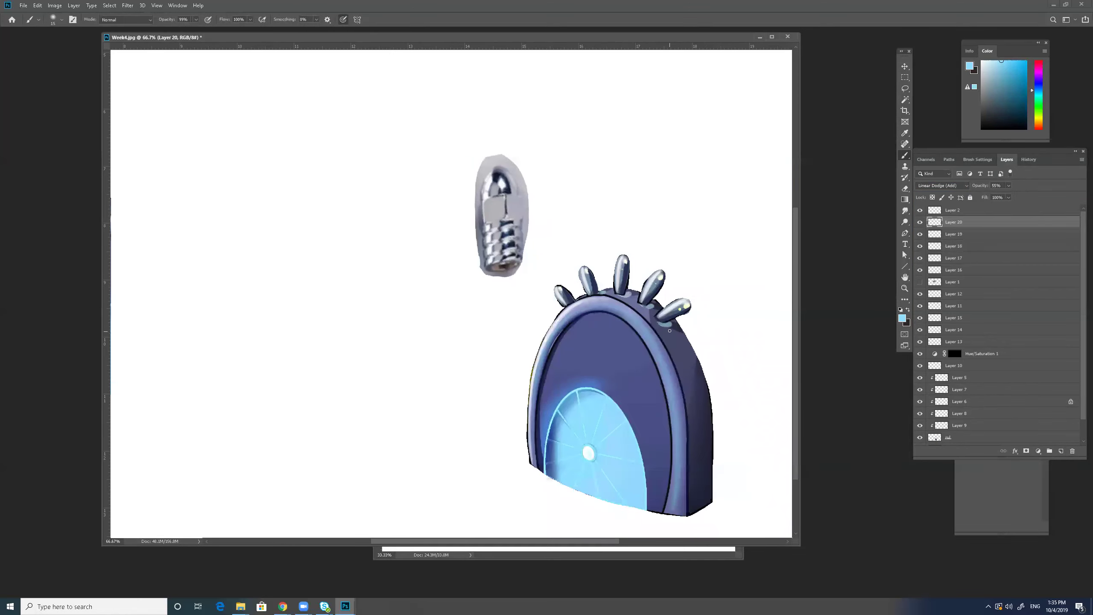
key("bracketright")
key("bracketright")
key("bracketright")
key("2")
key("bracketright")
mouse_move(643, 302)
left_mouse_down()
mouse_move(659, 304)
mouse_move(605, 293)
left_mouse_up()
left_click(1008, 186)
left_click_drag(996, 195, 995, 195)
- Show the room illustration on Layer 0 behind the console and view the whole scene
key("z")
left_click(676, 409, "alt")
scroll(969, 388, "down", 2)
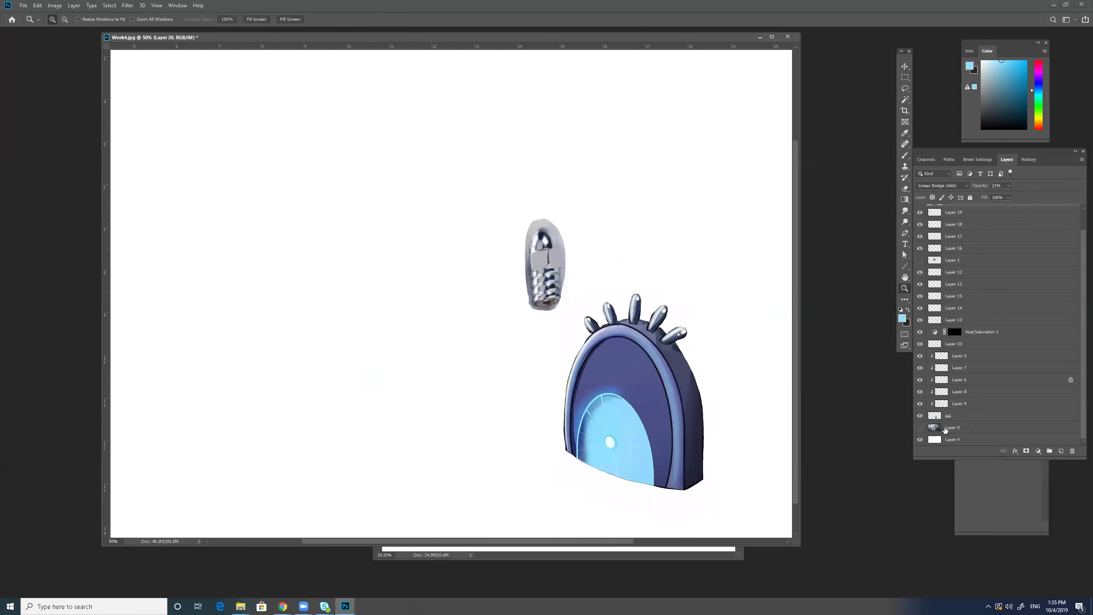
left_click(920, 428)
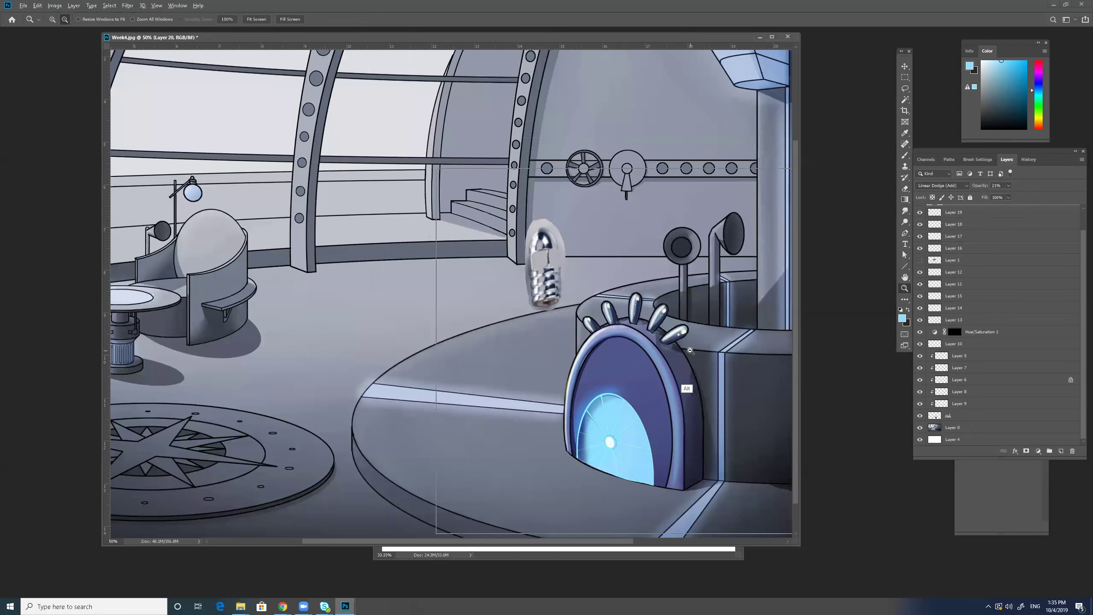
left_click(681, 387, "alt")
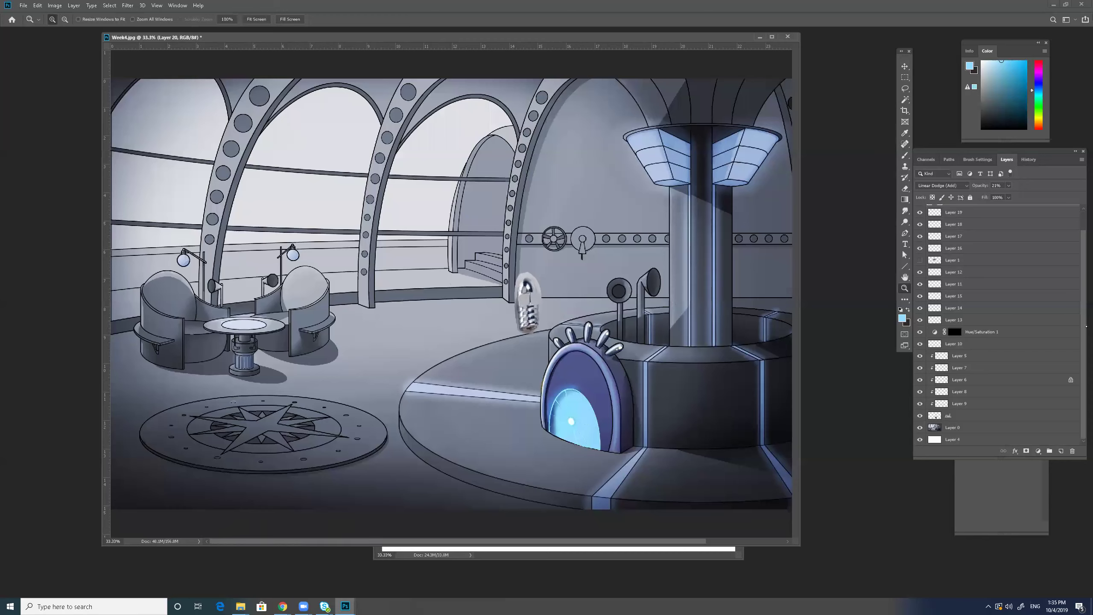
- Show the metal parts reference photo layer, move it to the top of the layer stack and rename it ref
scroll(1081, 280, "up", 1)
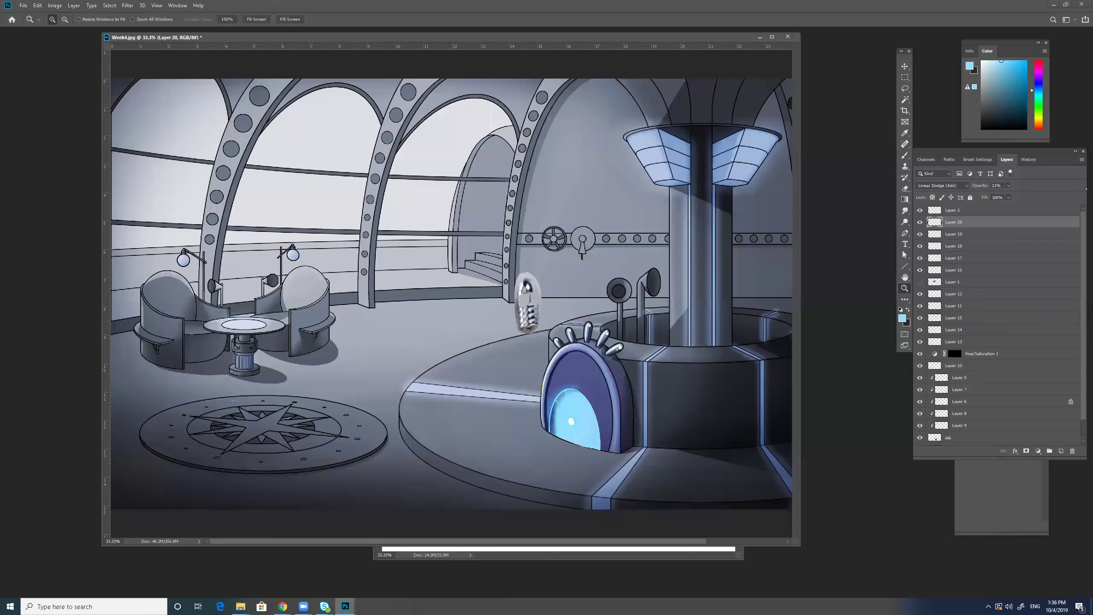
left_click(920, 281)
left_click_drag(964, 286, 979, 210)
double_click(954, 211)
type("ref")
key("Return")
- Switch to the Untitled-1 document, hide its Layer 2 to reveal the handwritten list, and return to Week4.jpg
key("b")
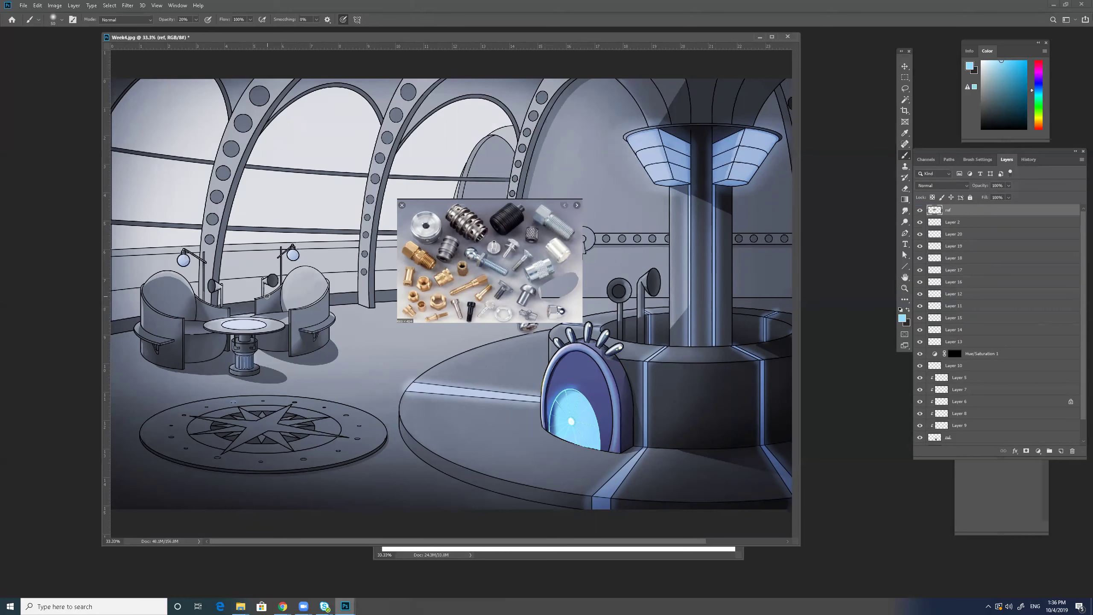
left_click(678, 555)
left_click(920, 212)
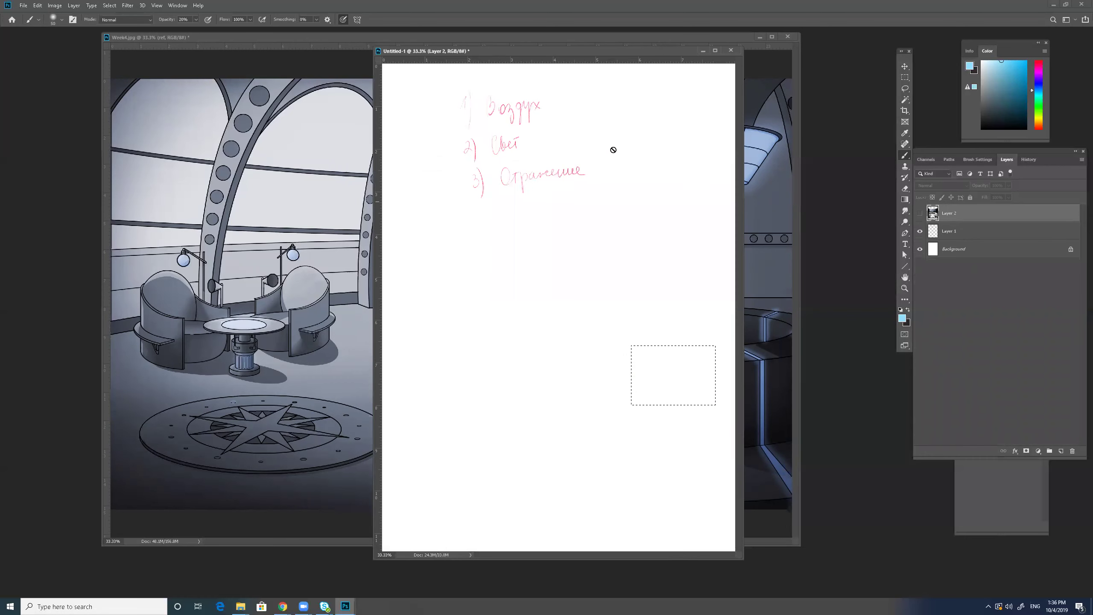
left_click(324, 35)
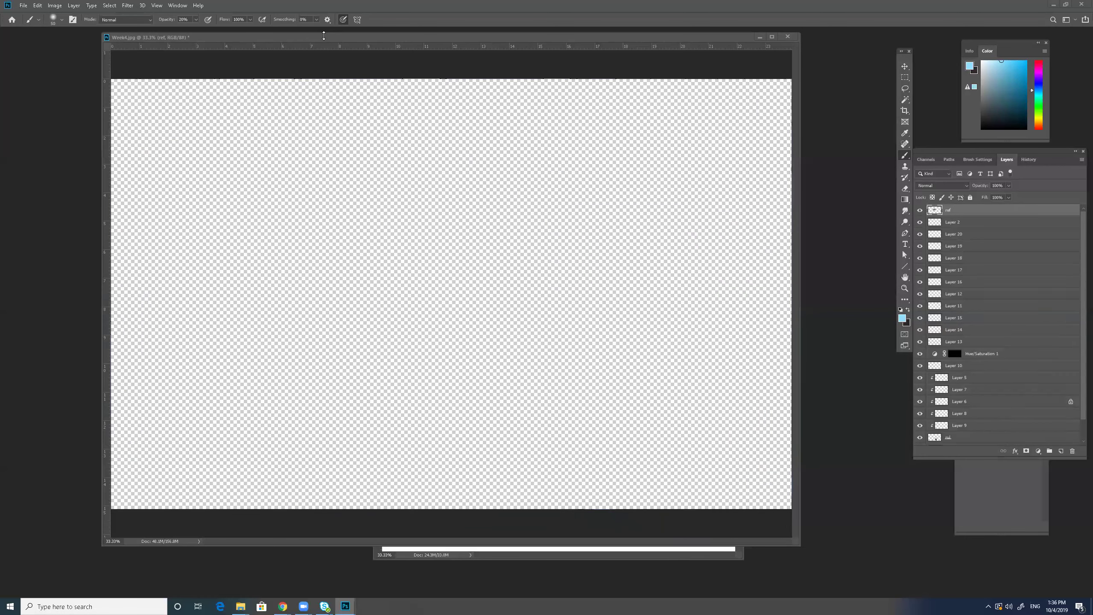